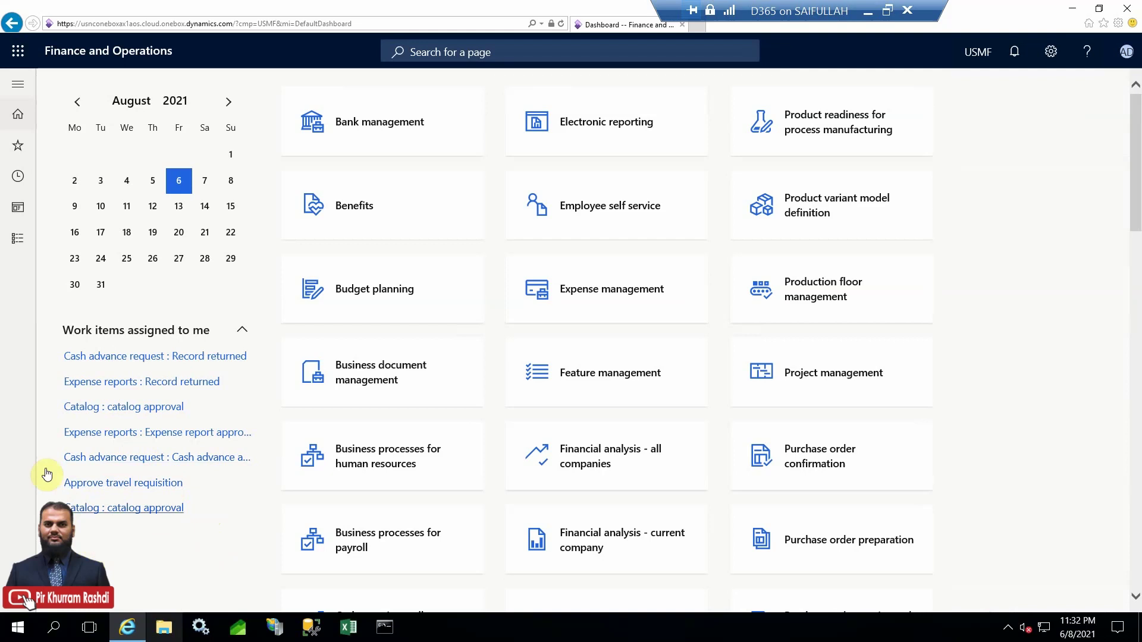
# Open the form notes in the Accounts payable setup and review the sales order packing slip and confirmation notes.
pyautogui.click(18, 241)
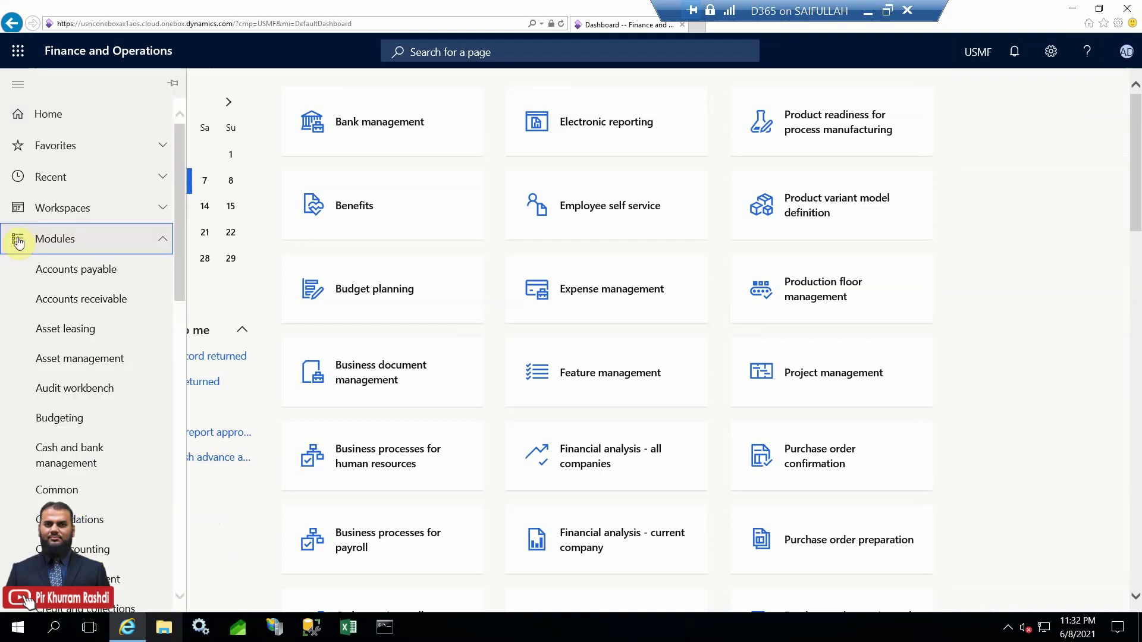
pyautogui.scroll(-1, 180, 286)
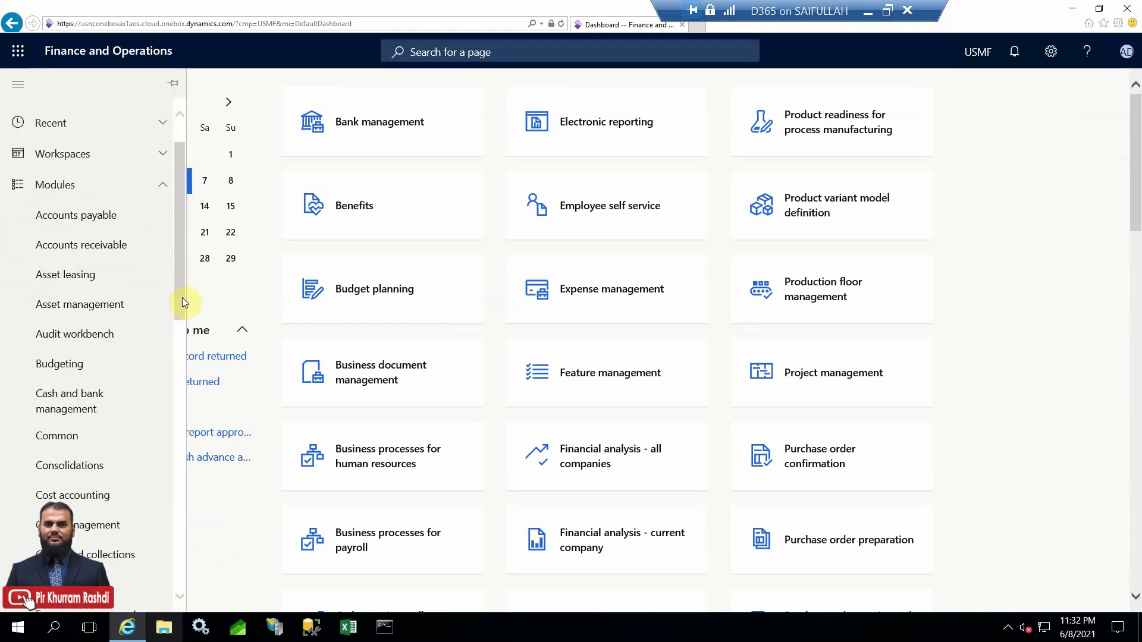
pyautogui.click(119, 221)
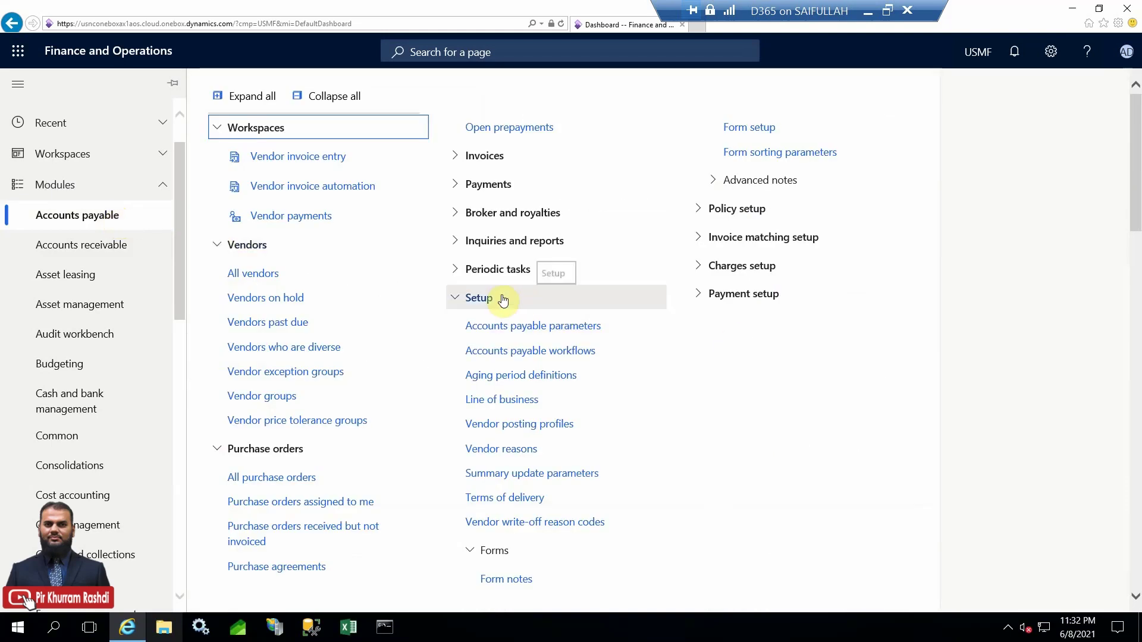
pyautogui.click(476, 550)
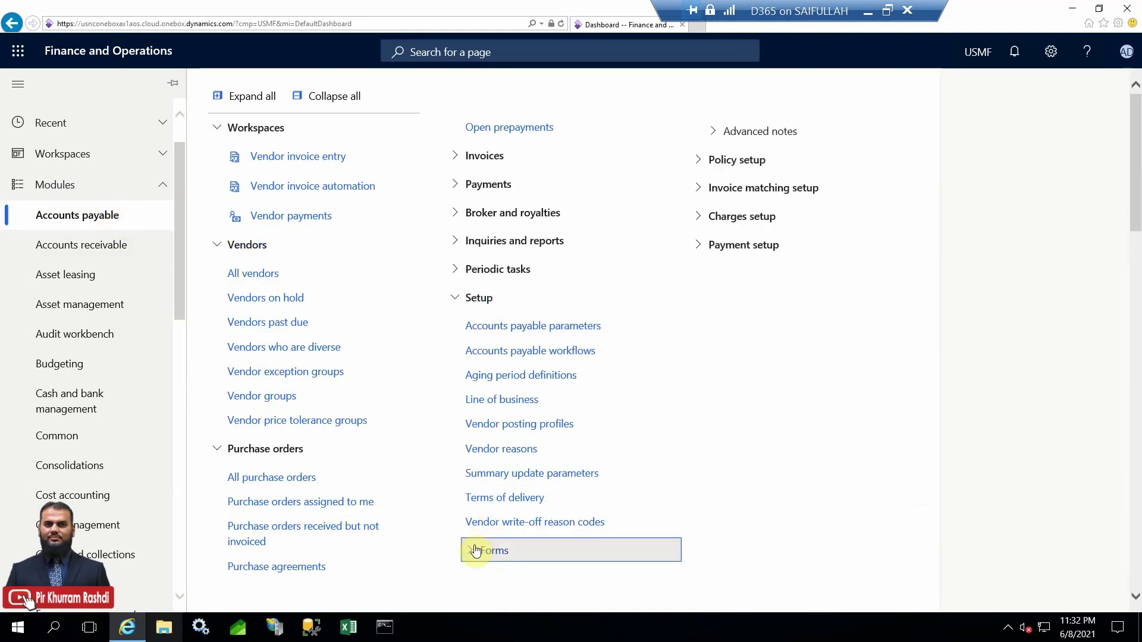
pyautogui.click(476, 550)
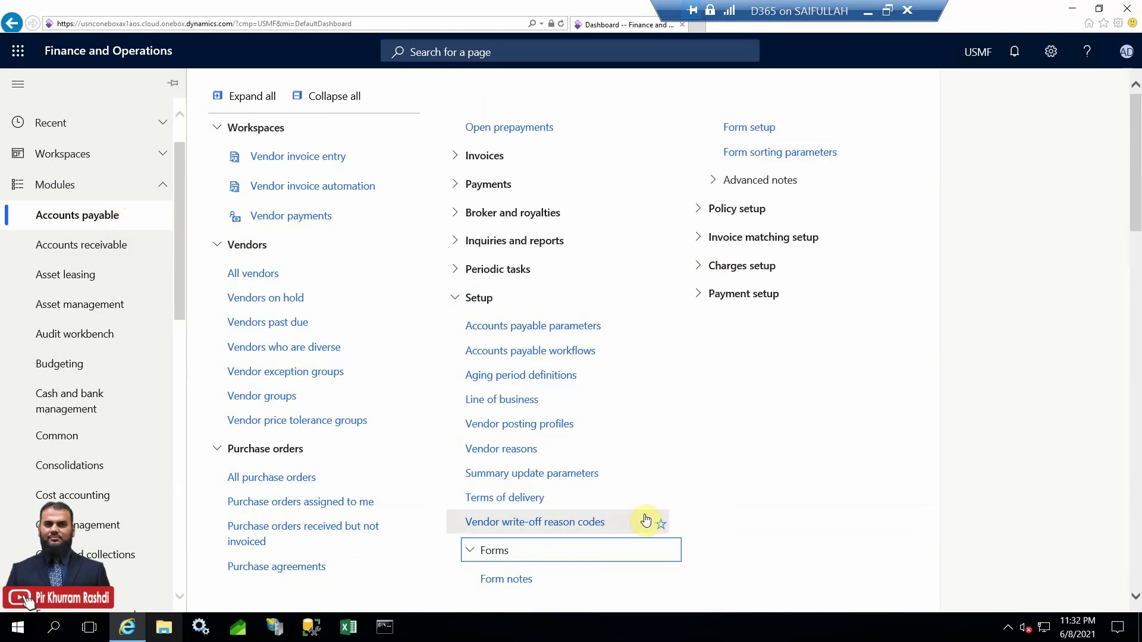
pyautogui.click(525, 582)
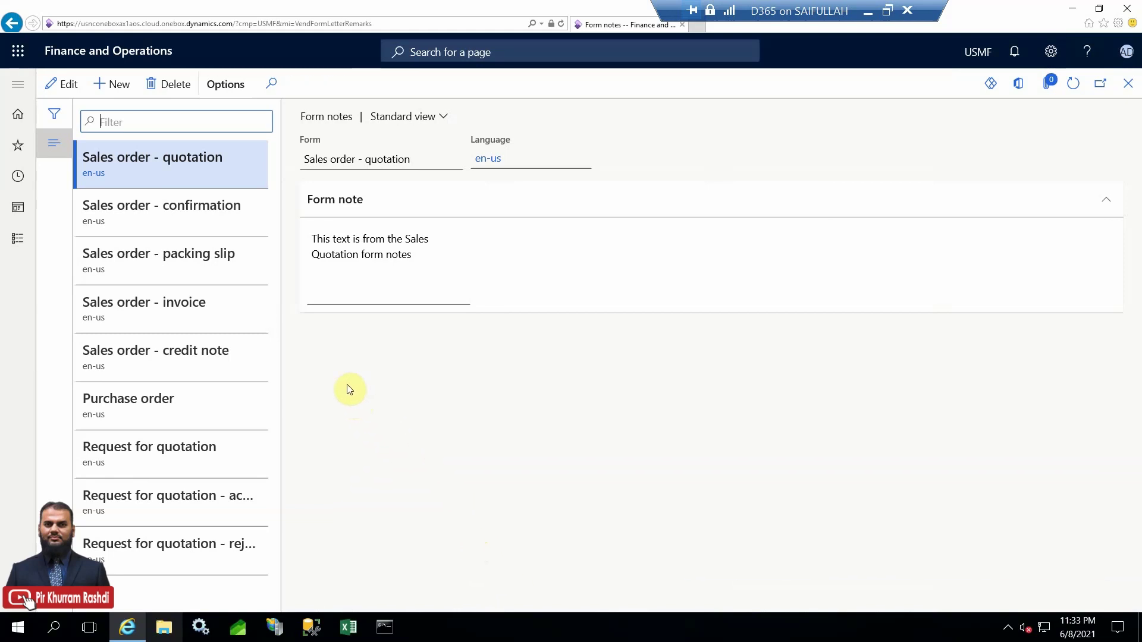
pyautogui.click(163, 264)
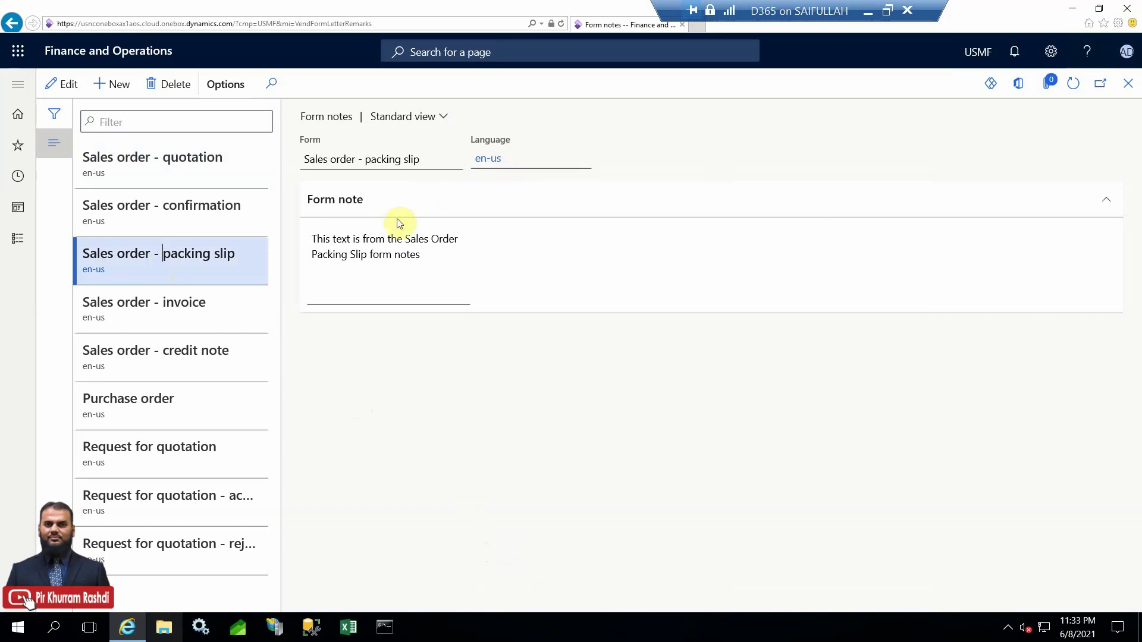
pyautogui.click(136, 208)
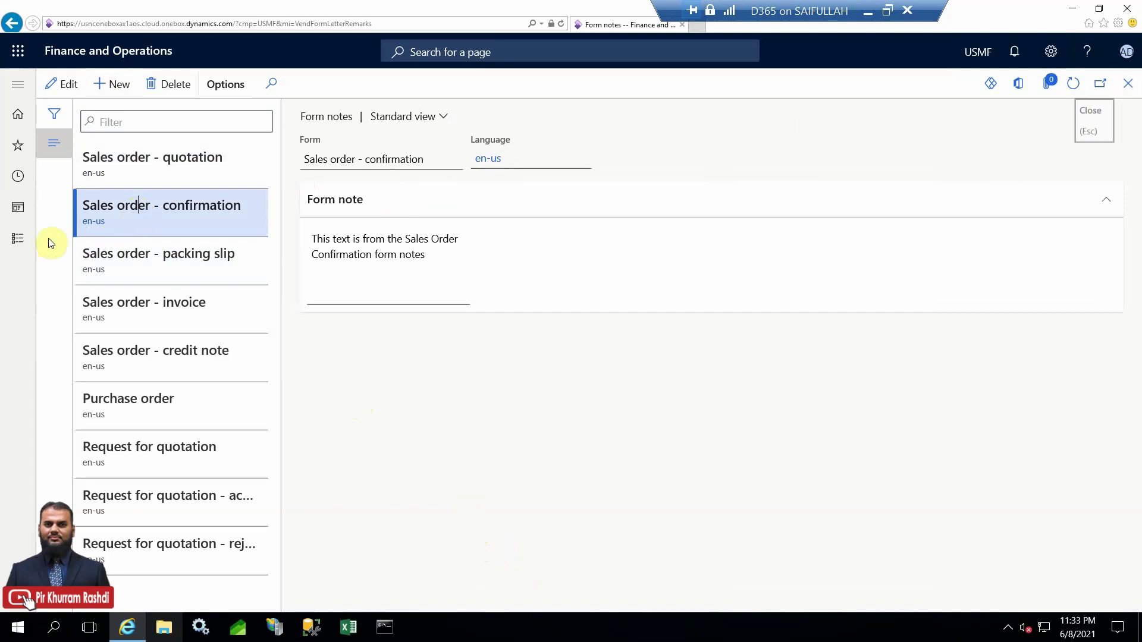
# Open the print management setup from the Accounts payable form setup.
pyautogui.click(20, 240)
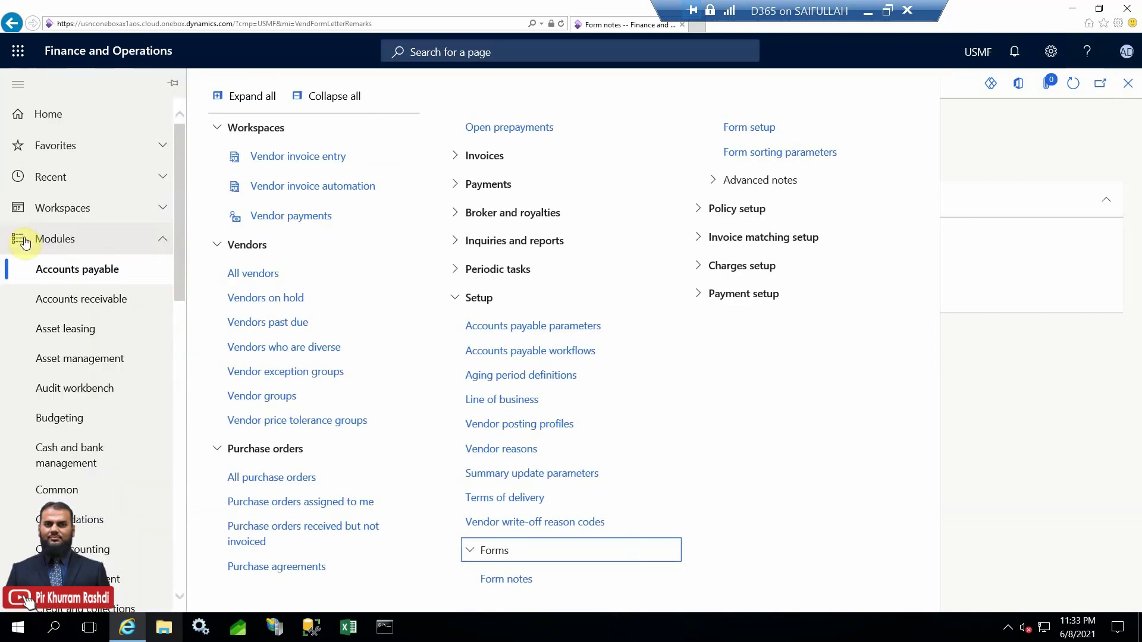
pyautogui.click(746, 128)
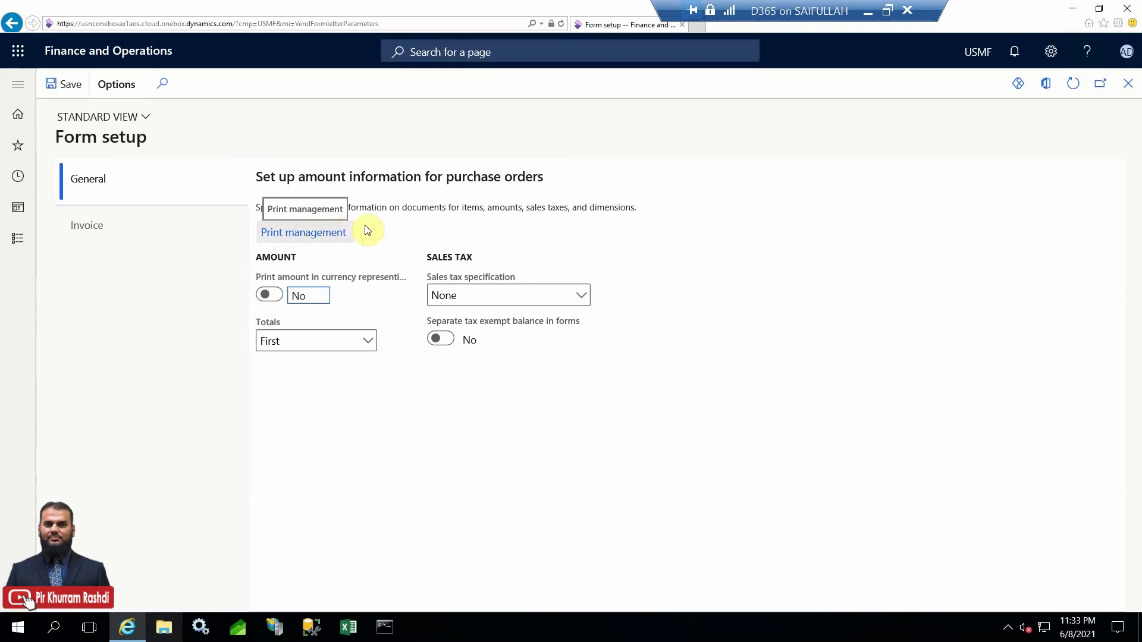
pyautogui.click(328, 231)
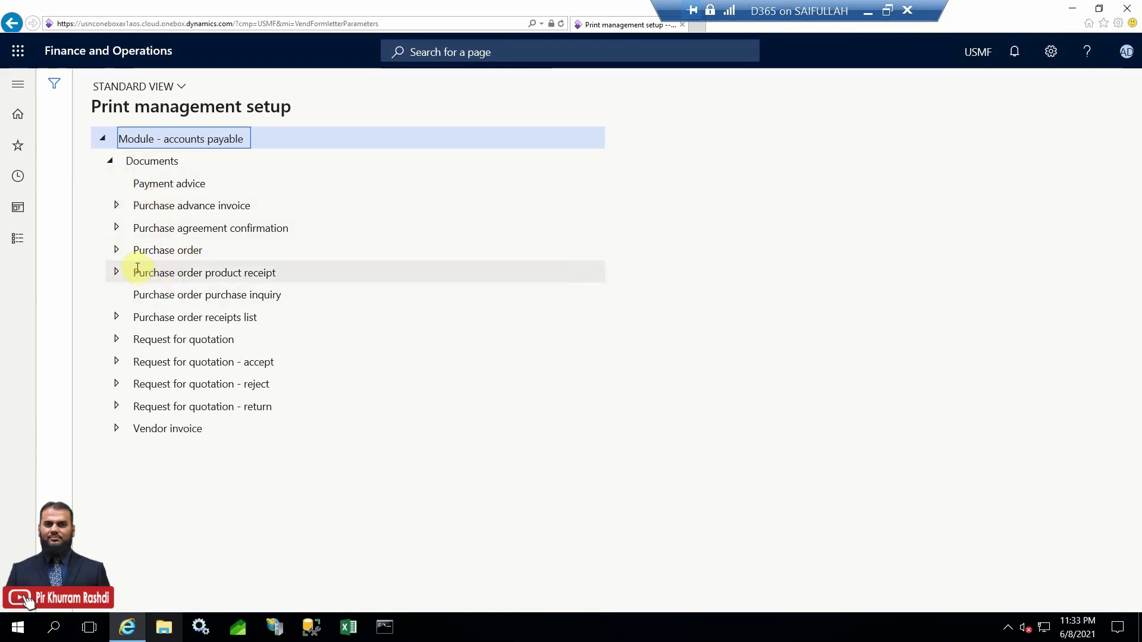
# Examine the print settings of the purchase order's original and extra copy, and expand the purchase order product receipt.
pyautogui.click(117, 253)
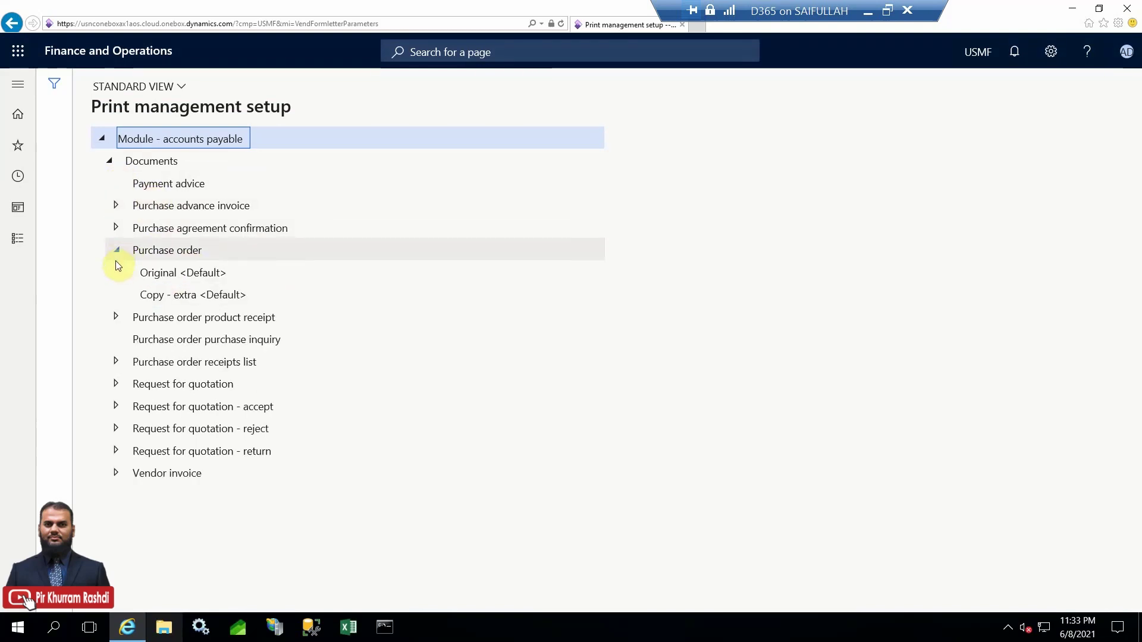
pyautogui.click(164, 272)
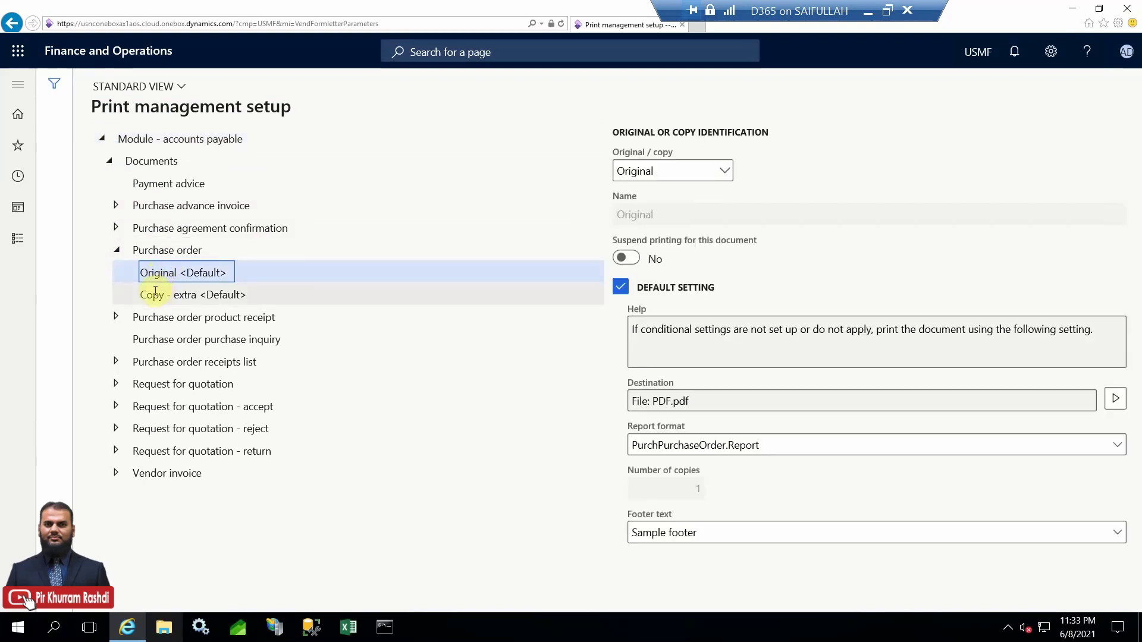
pyautogui.click(156, 293)
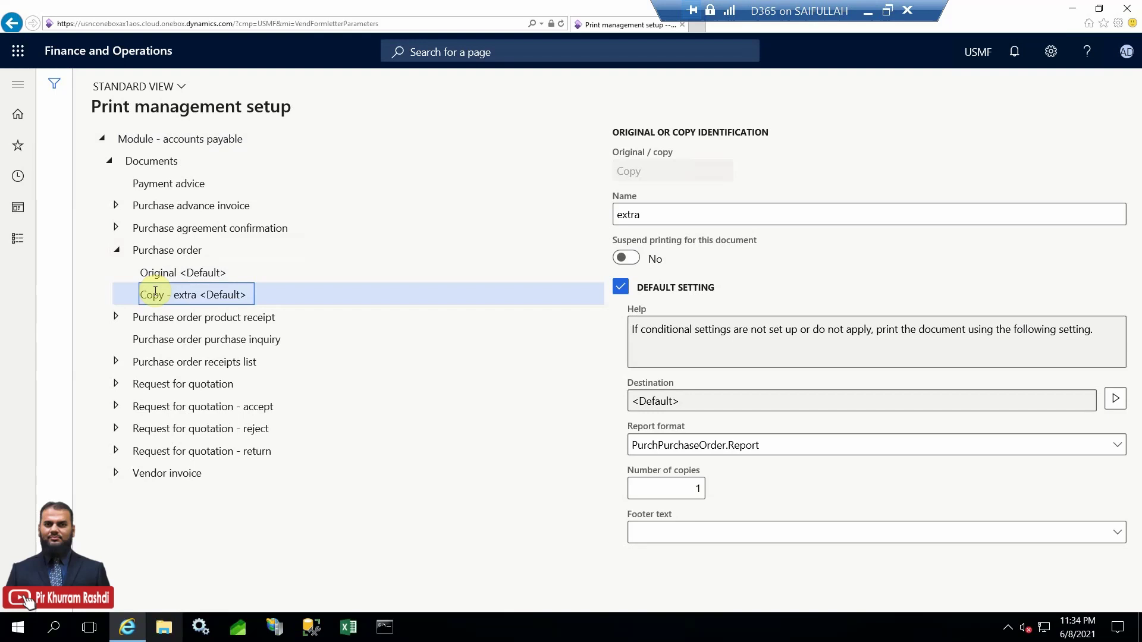
pyautogui.click(117, 316)
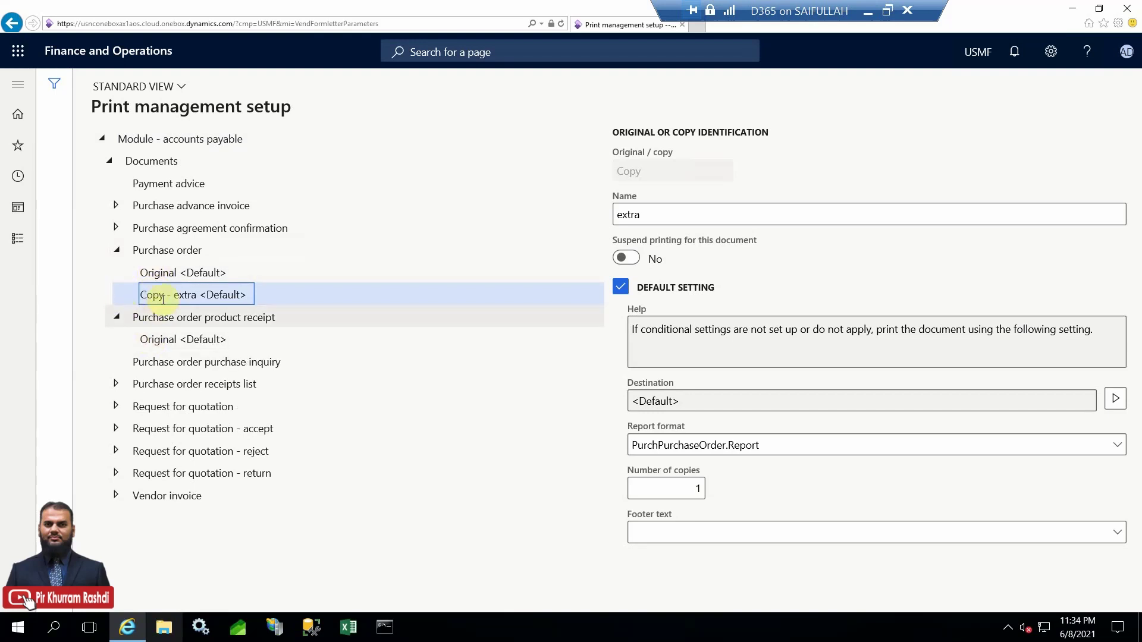
# Select the purchase order's original print setting and check its destination and the available Original / copy options.
pyautogui.click(167, 273)
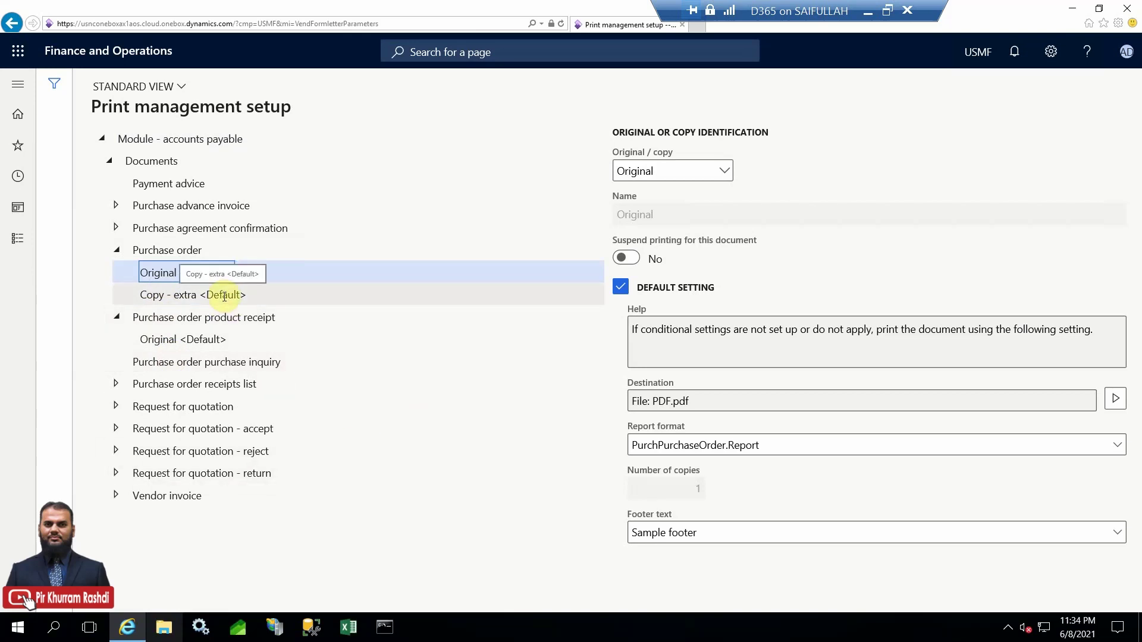
pyautogui.click(721, 394)
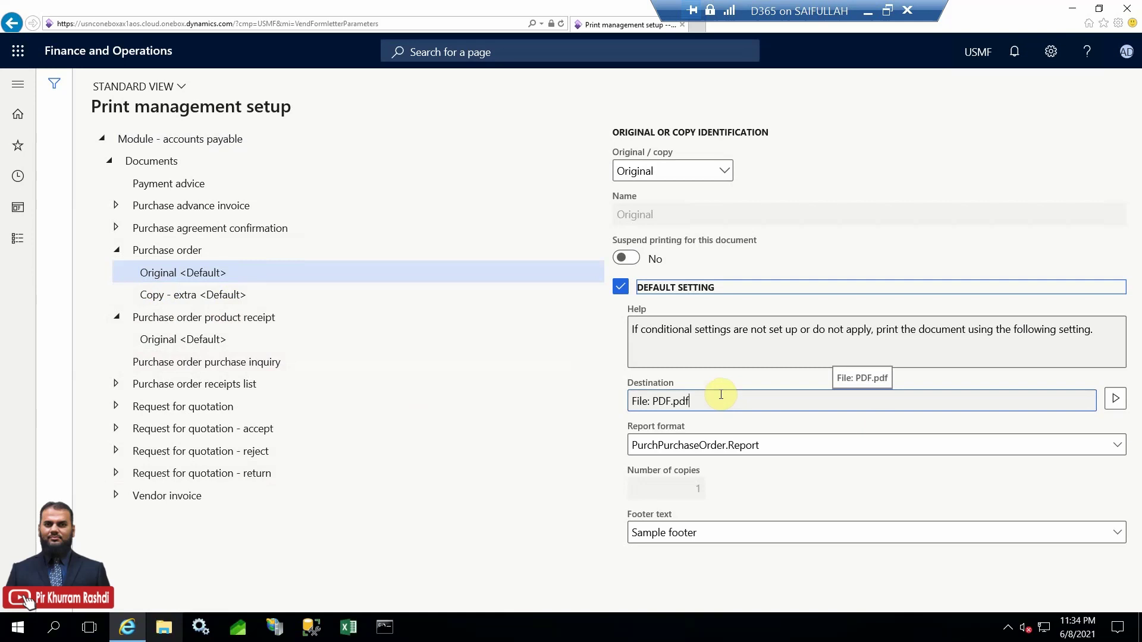
pyautogui.click(726, 173)
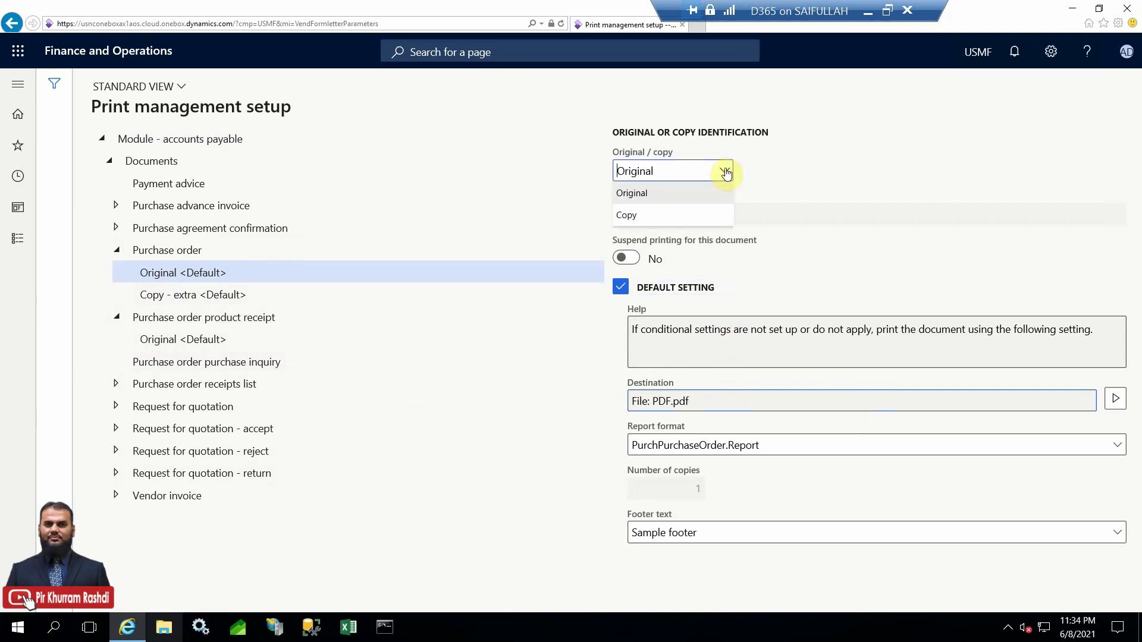
pyautogui.click(767, 171)
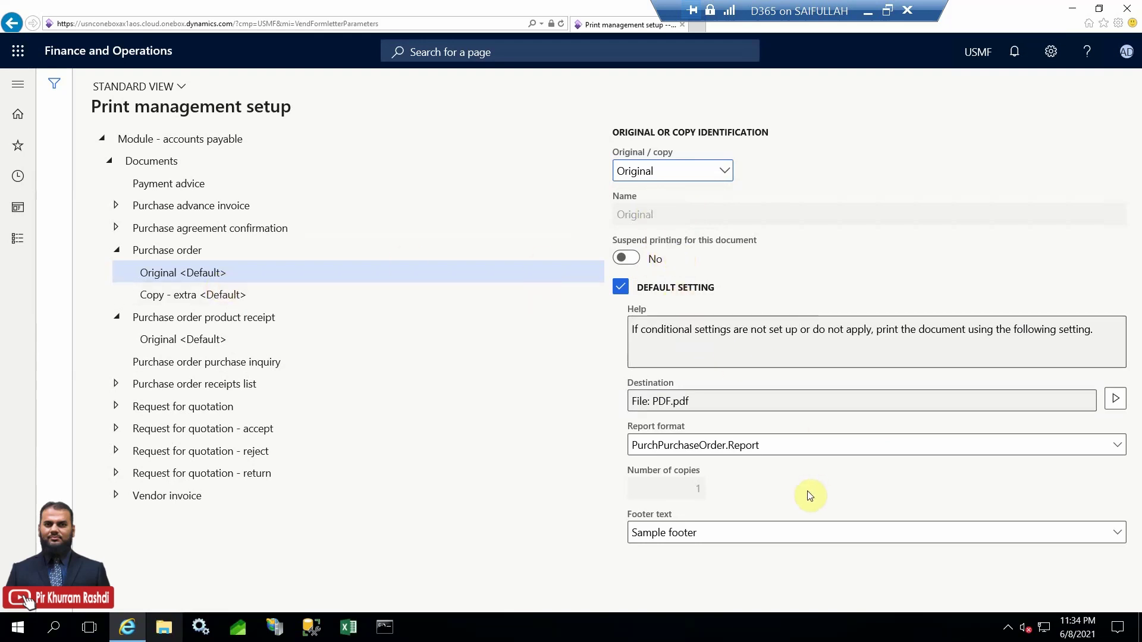
pyautogui.click(713, 401)
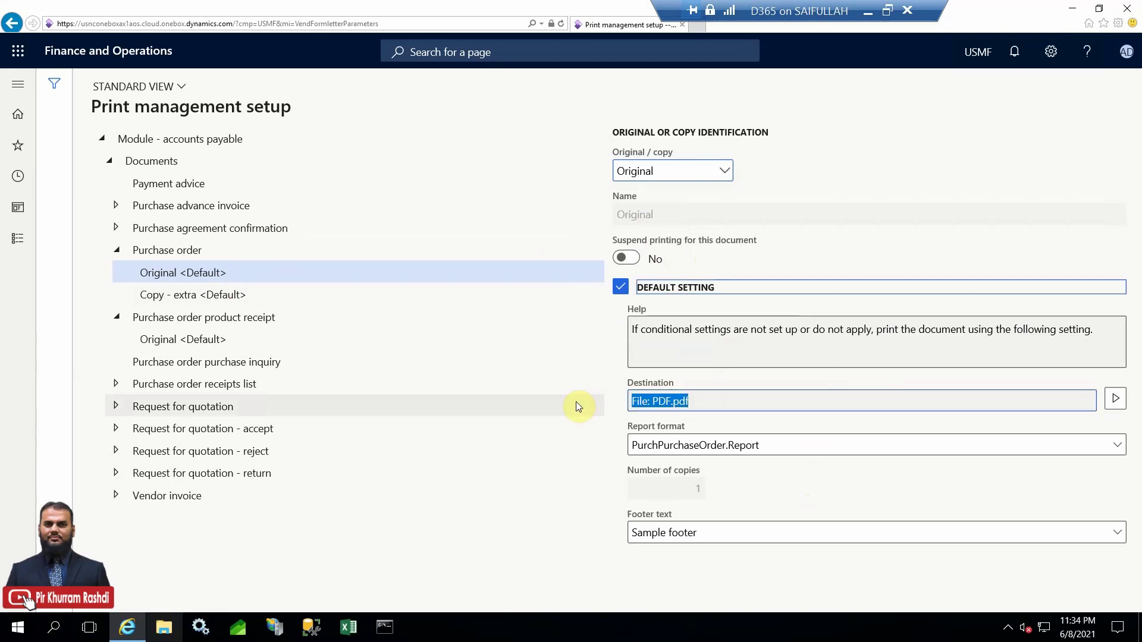
# Open the printer setup for the purchase order original, check the file formats, and enable saving in the print archive.
pyautogui.click(1114, 398)
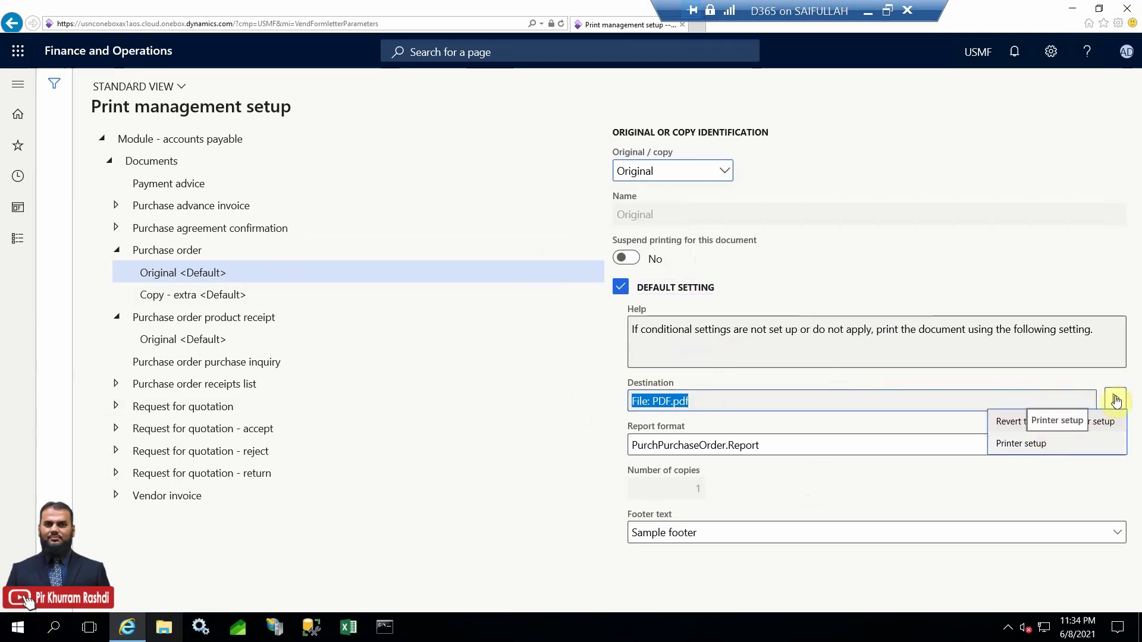
pyautogui.click(1054, 446)
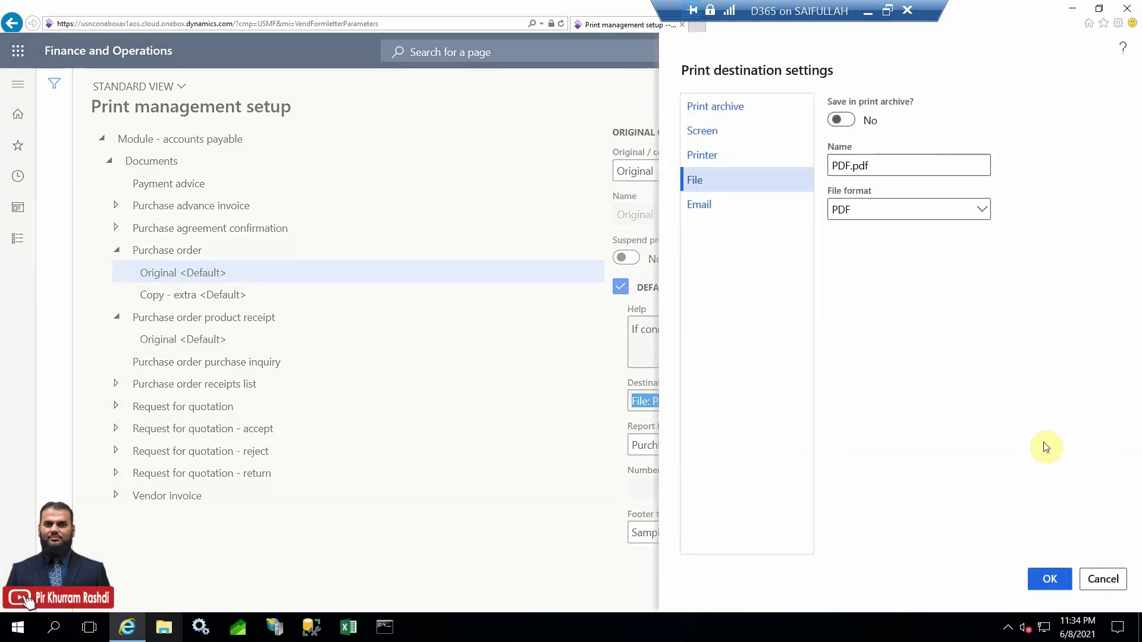
pyautogui.click(981, 212)
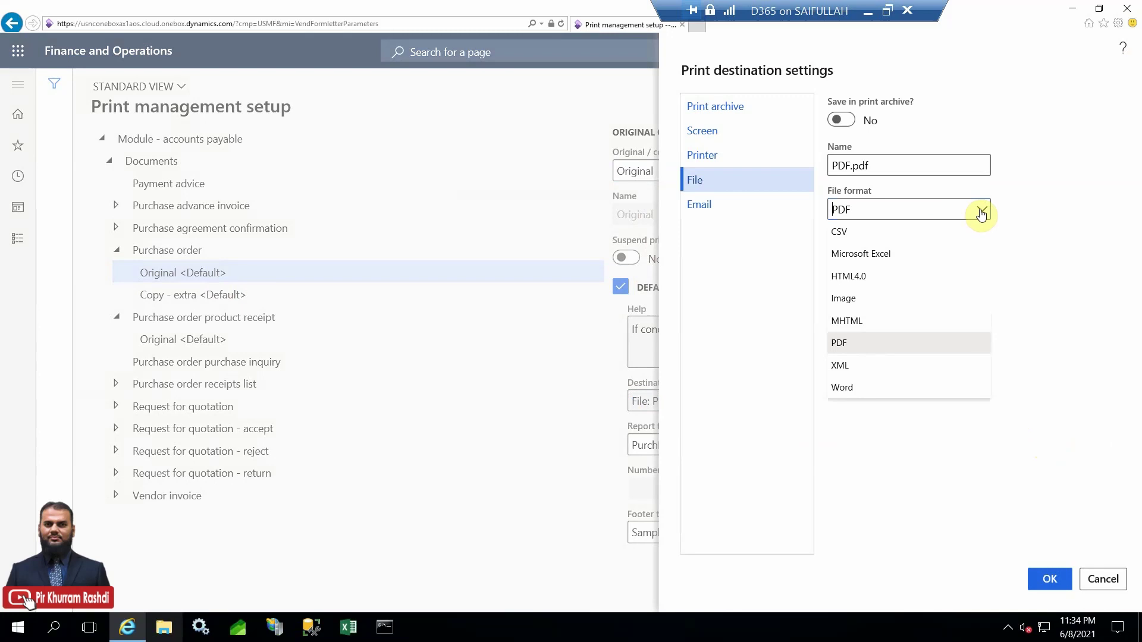
pyautogui.click(1048, 192)
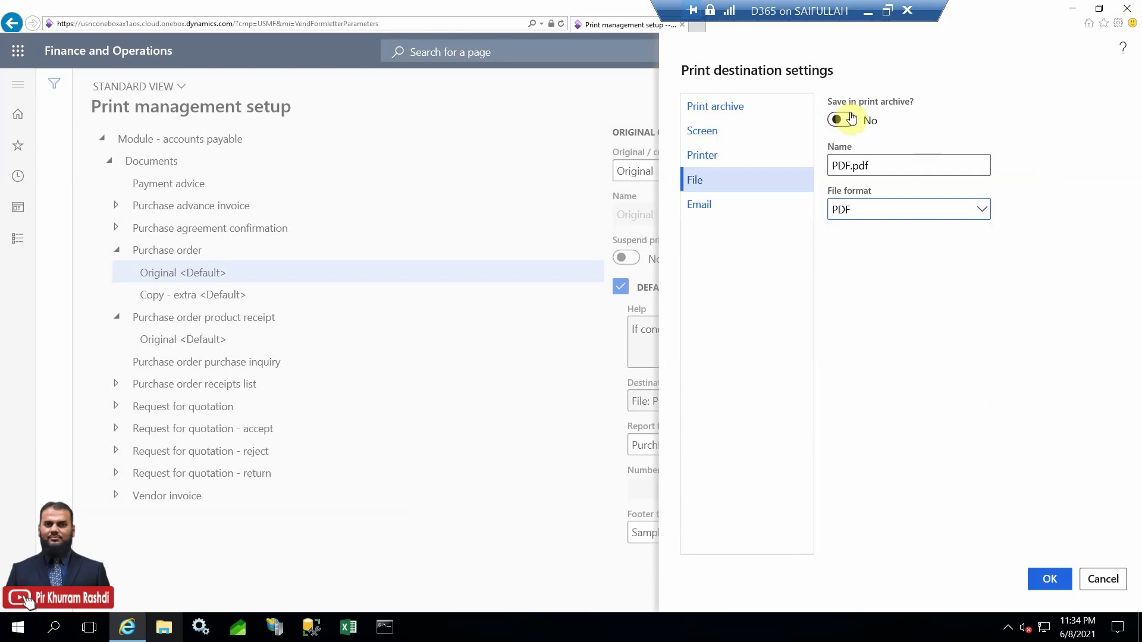
pyautogui.click(851, 121)
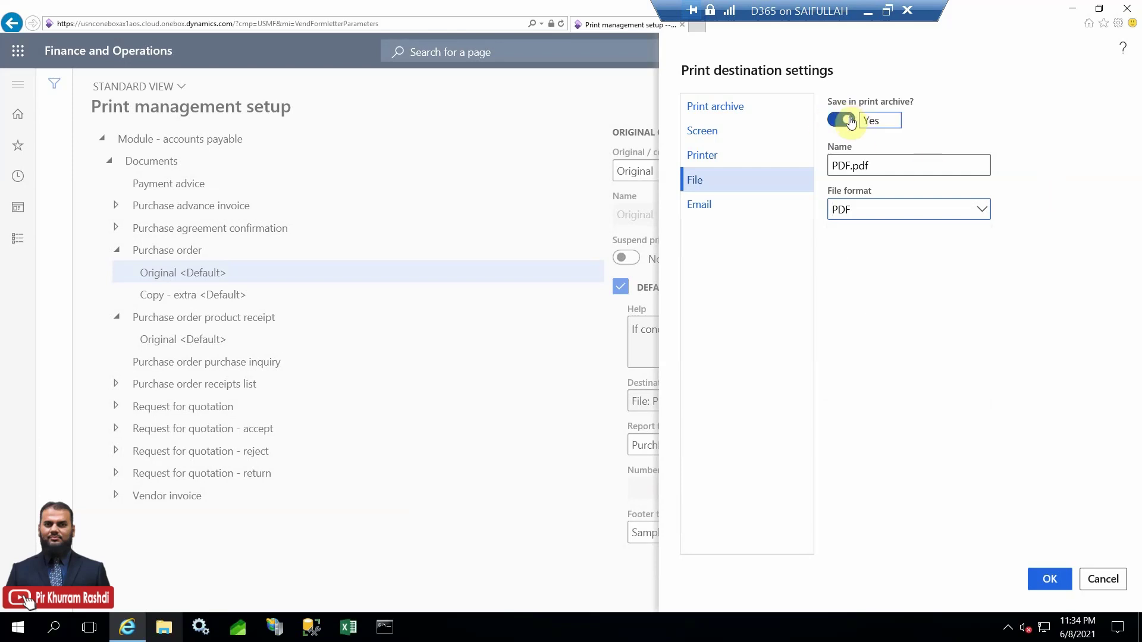
# Review the Printer, Screen and Email destination options, then select File as the print destination and confirm the settings.
pyautogui.click(764, 164)
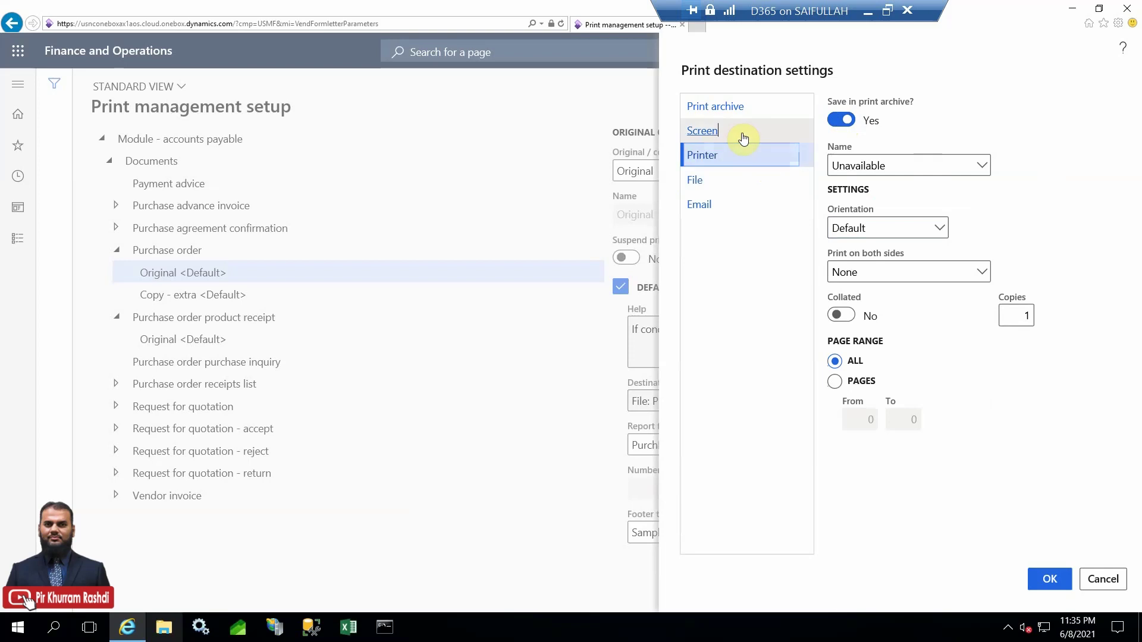
pyautogui.click(743, 138)
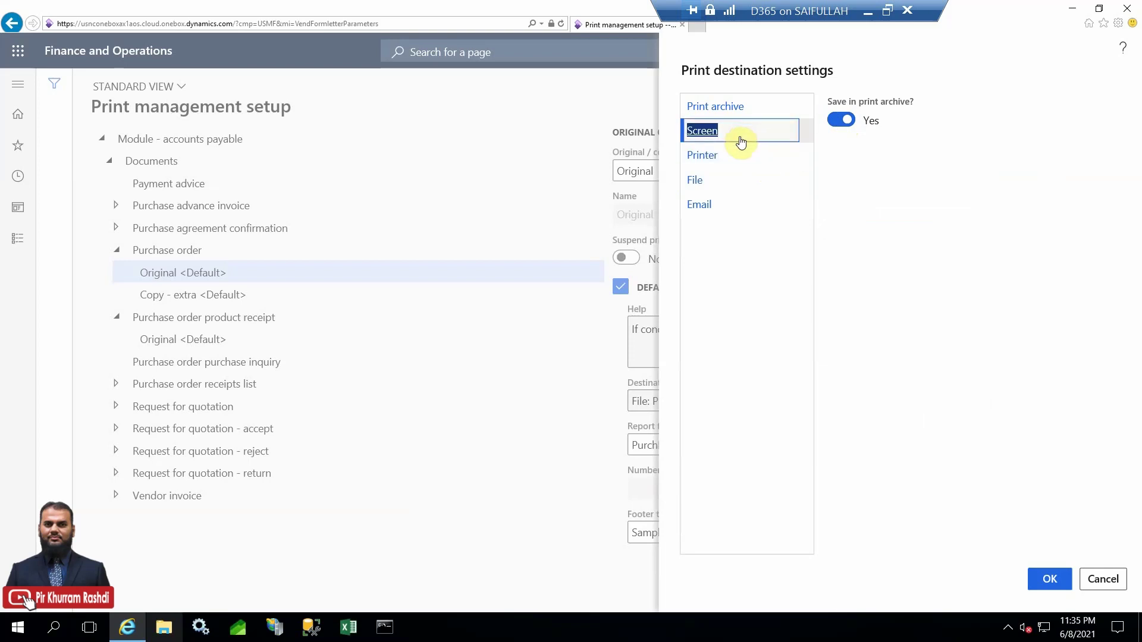
pyautogui.click(720, 184)
pyautogui.click(713, 211)
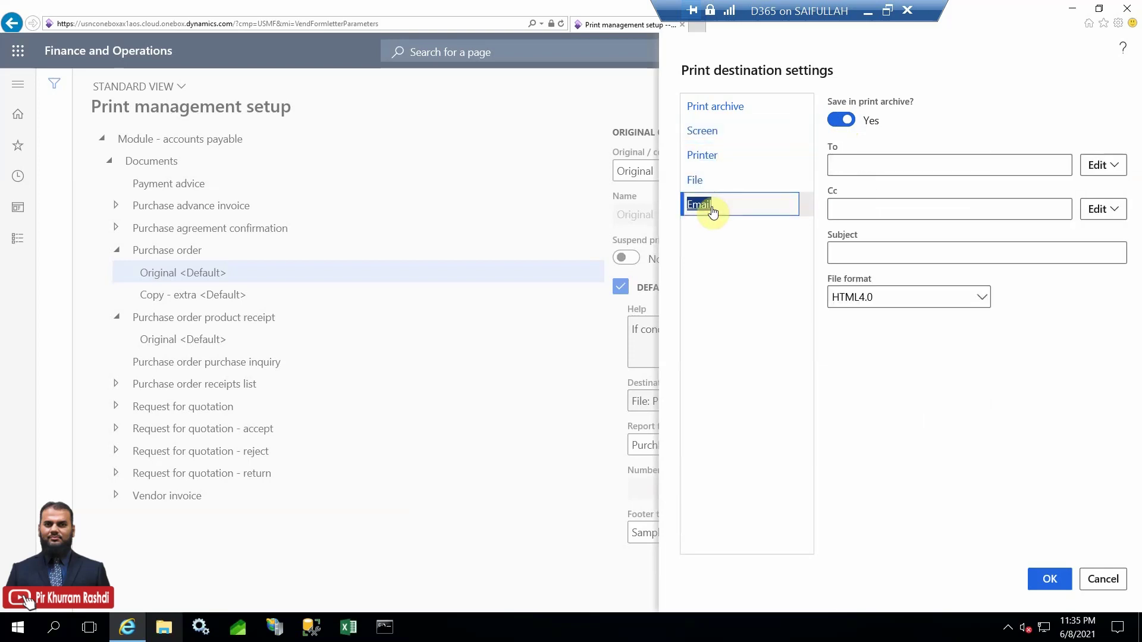
pyautogui.click(982, 298)
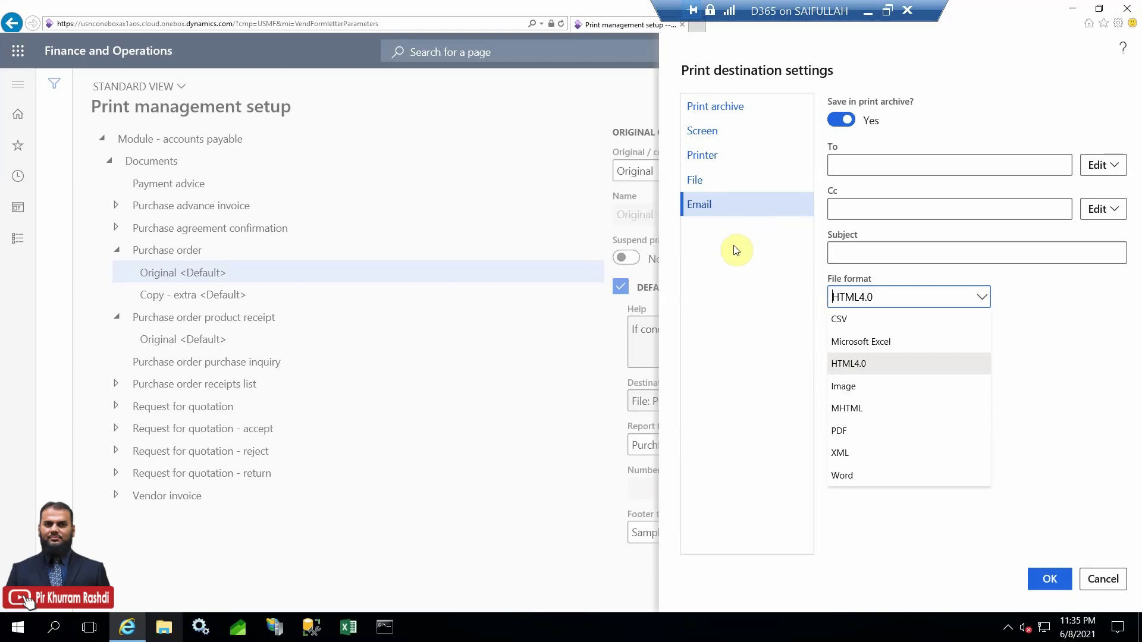
pyautogui.click(723, 186)
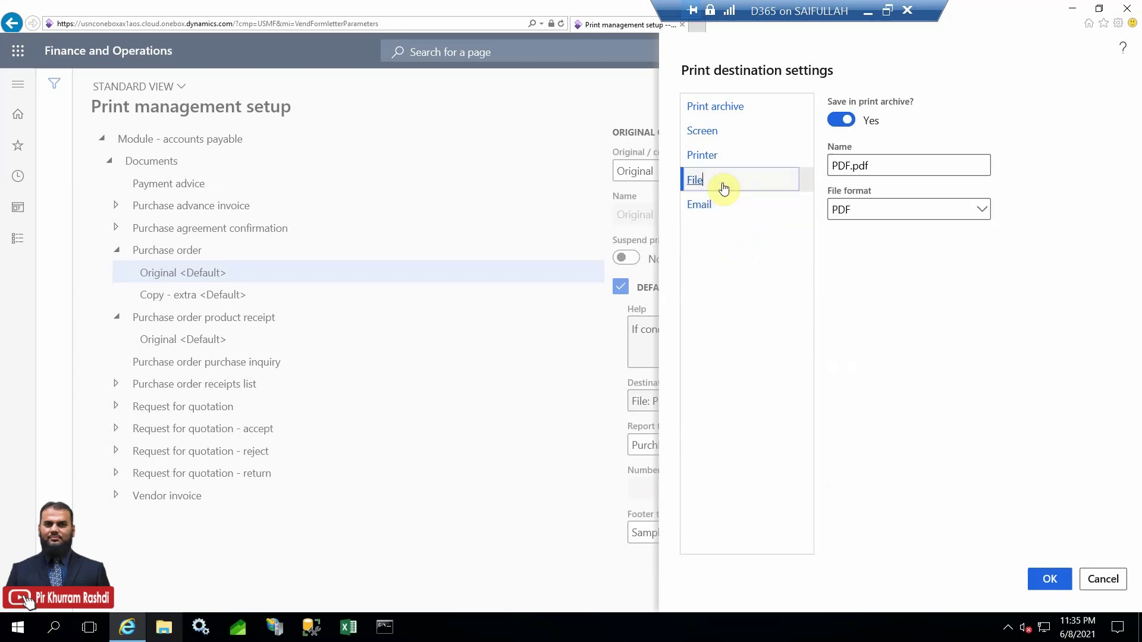
pyautogui.click(1051, 576)
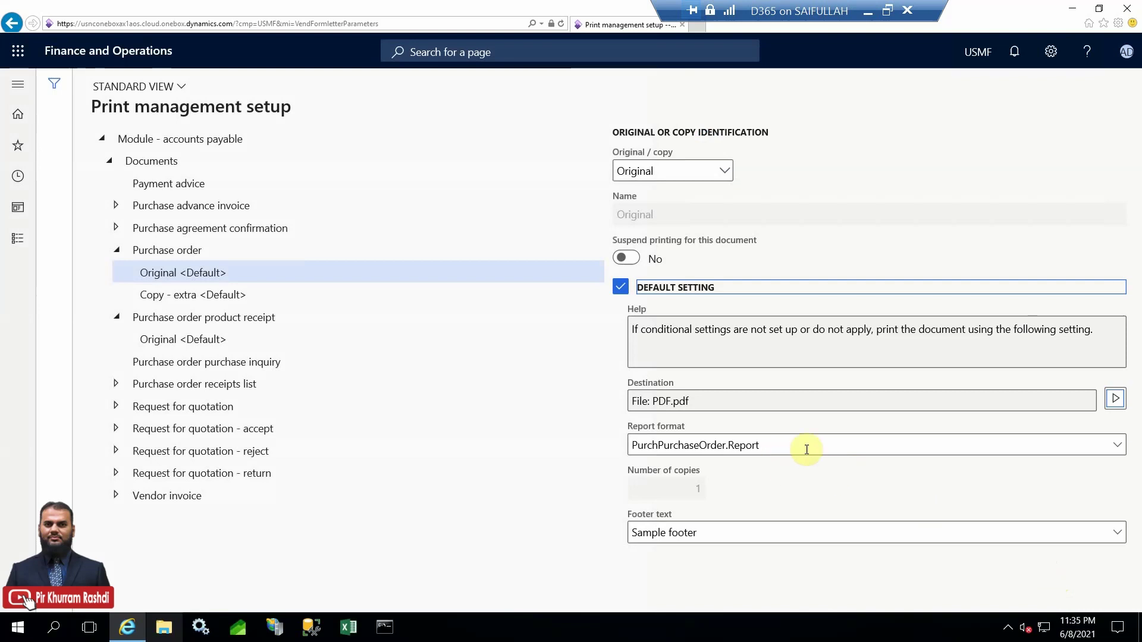
# Check which report formats are available for the purchase order's original print setting.
pyautogui.click(1117, 448)
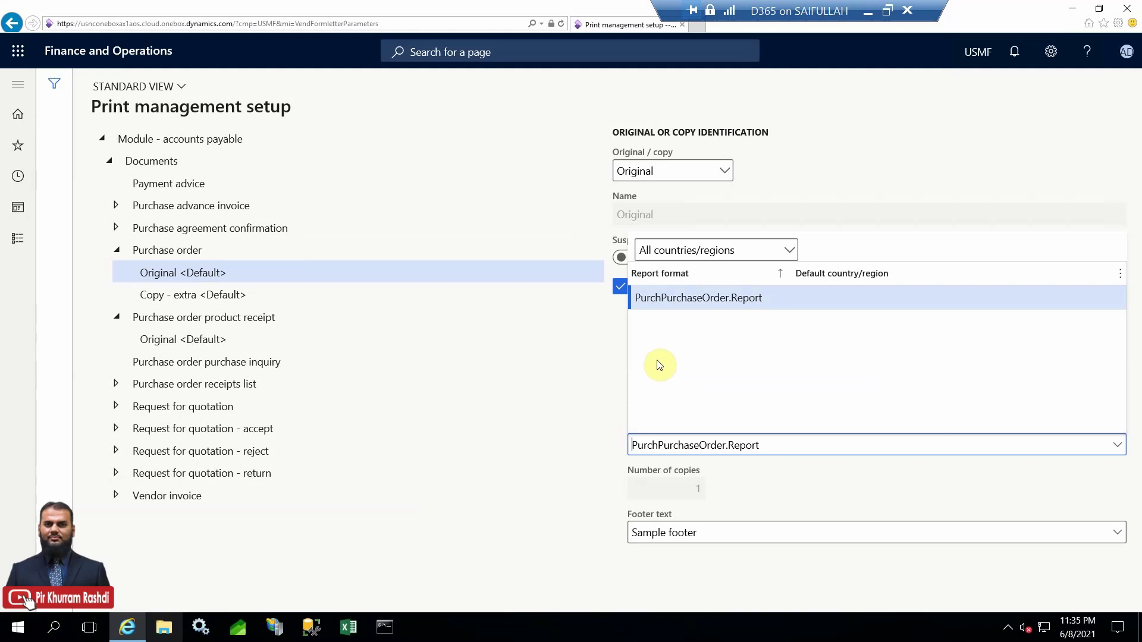
pyautogui.click(778, 448)
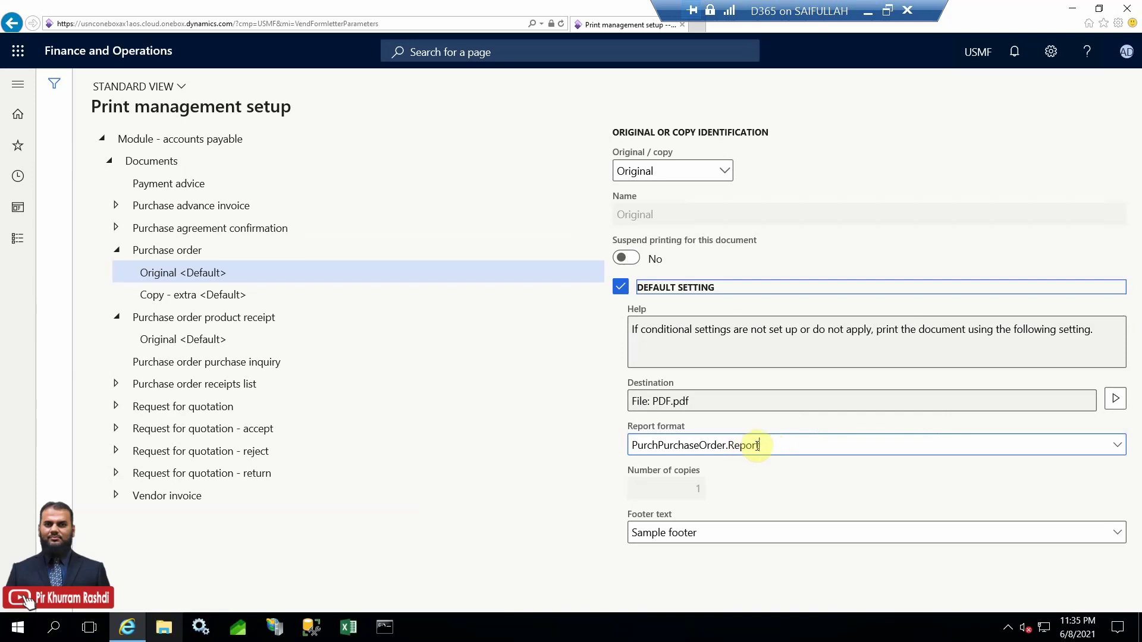
pyautogui.click(1119, 446)
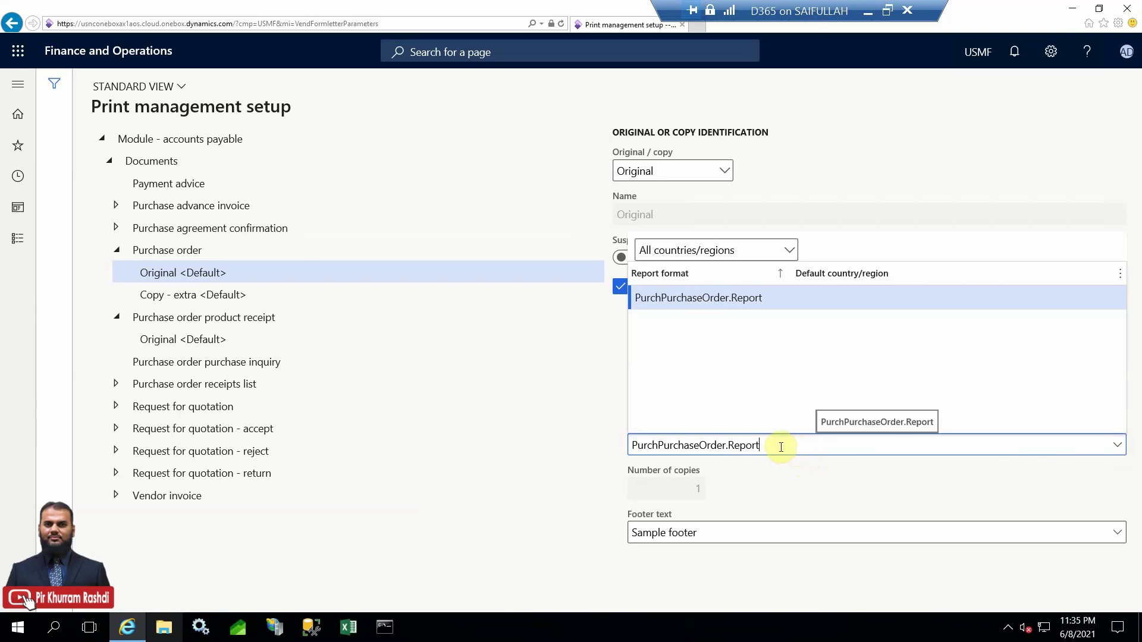
pyautogui.moveTo(727, 446); pyautogui.dragTo(784, 445)
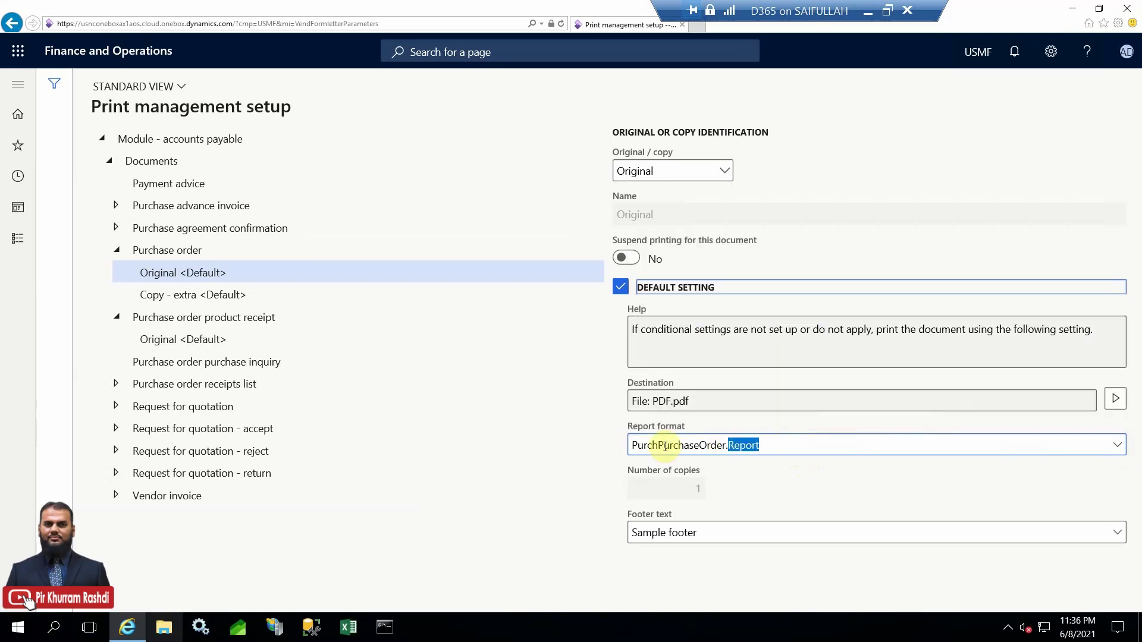
# Review the report format and footer text of the purchase order original, and open its footer text records.
pyautogui.moveTo(632, 445); pyautogui.dragTo(795, 444)
pyautogui.click(736, 445)
pyautogui.moveTo(721, 533); pyautogui.dragTo(616, 538)
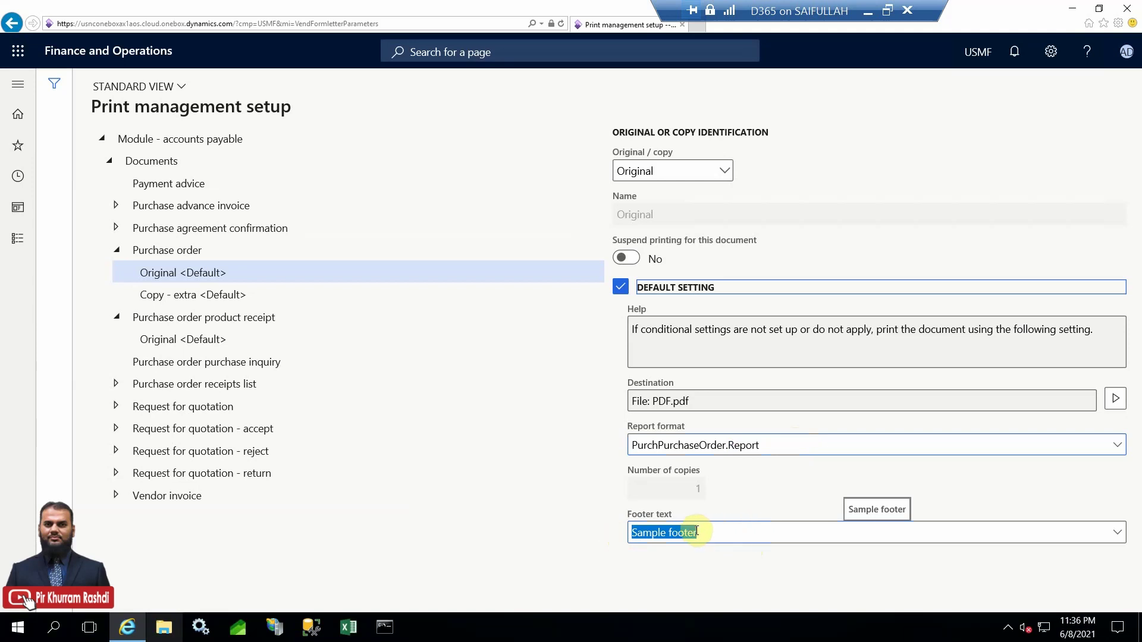
pyautogui.click(736, 531)
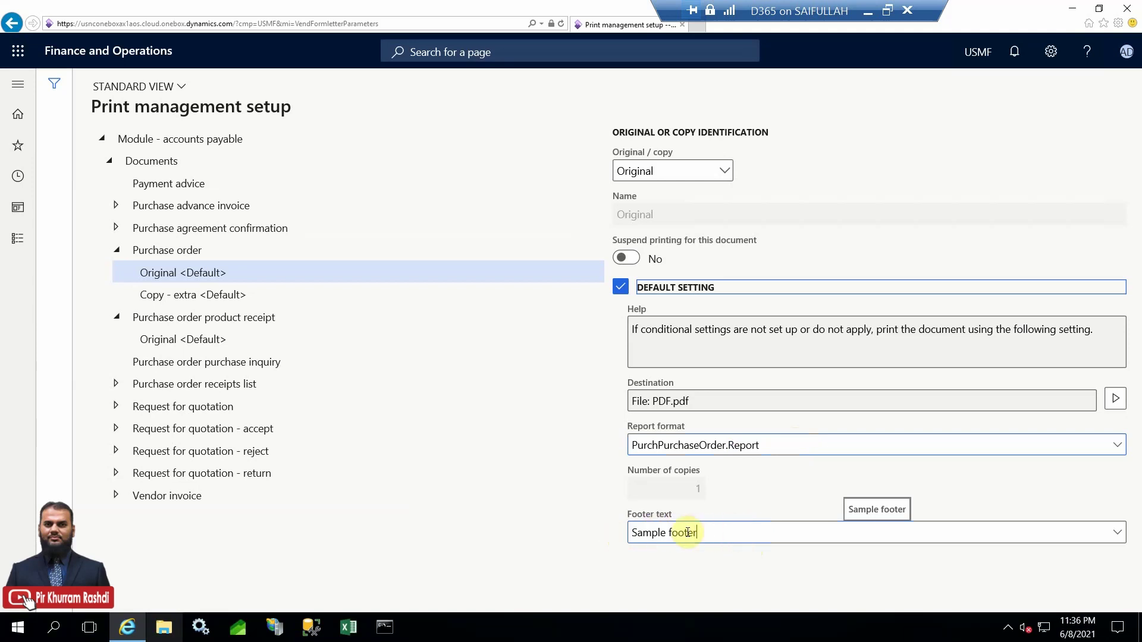
pyautogui.hotkey('ctrl', 'a')
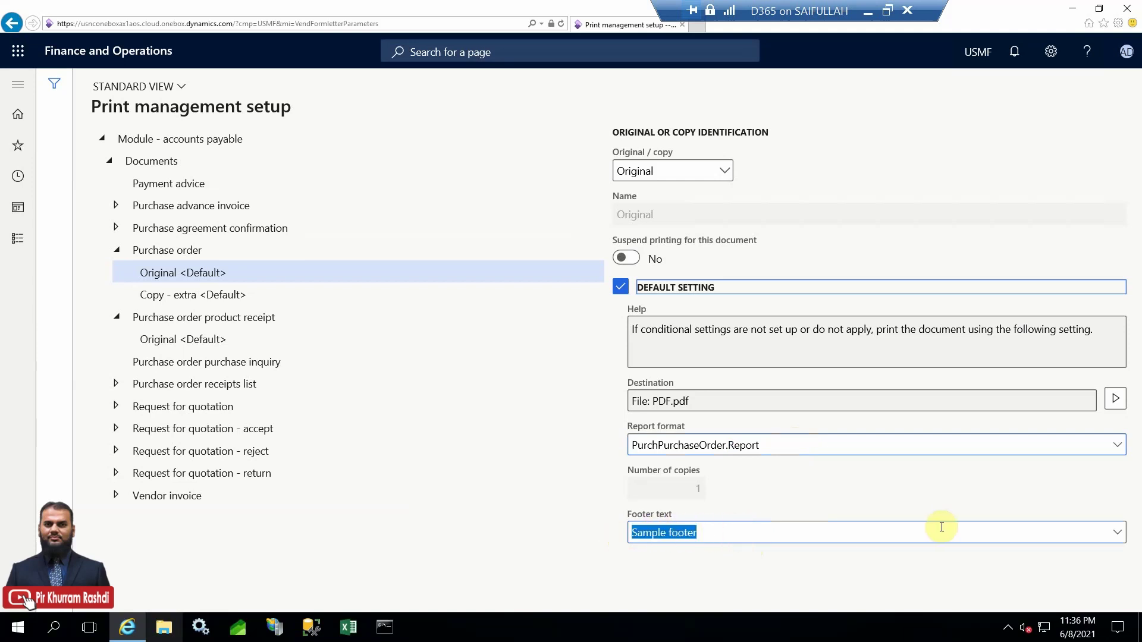
pyautogui.click(1115, 535)
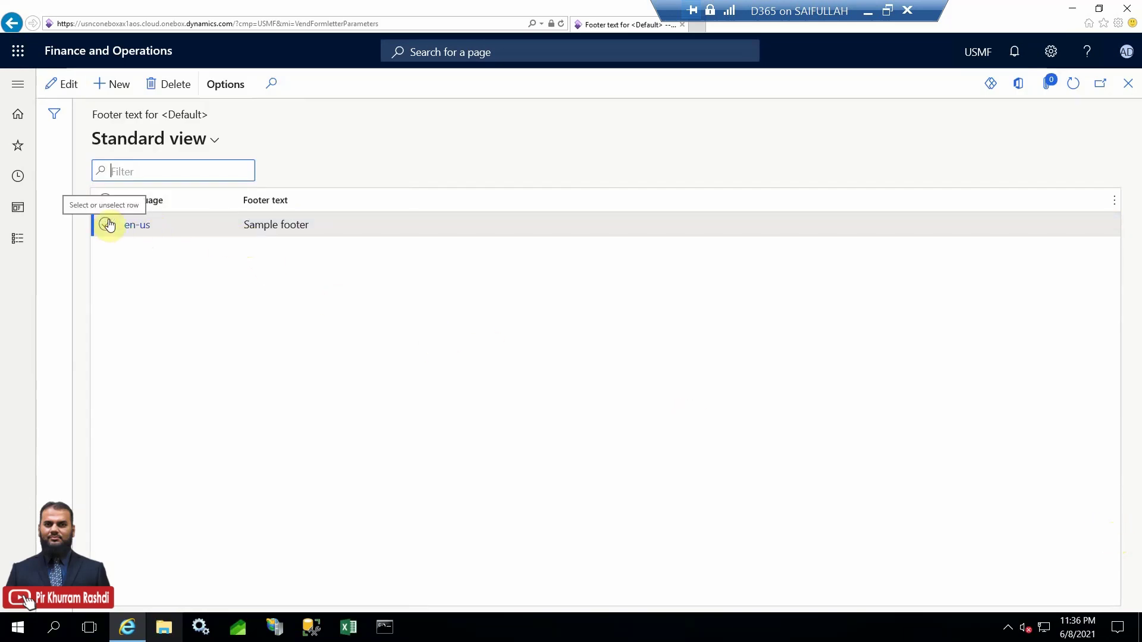
# Start a new footer text record and look through the languages available for it.
pyautogui.click(119, 83)
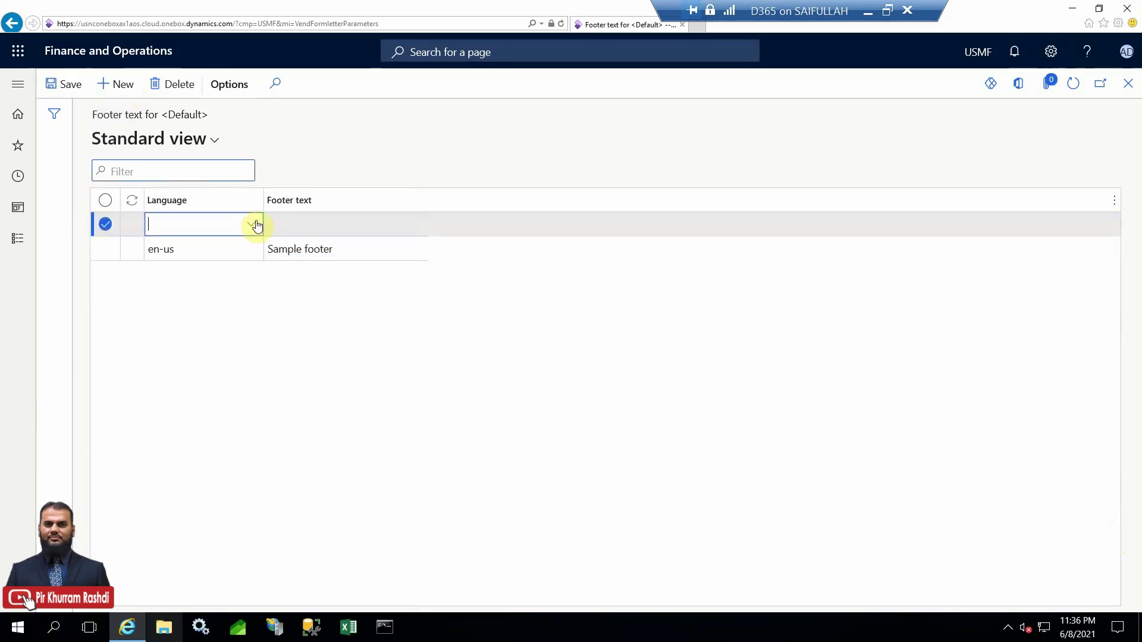
pyautogui.click(256, 225)
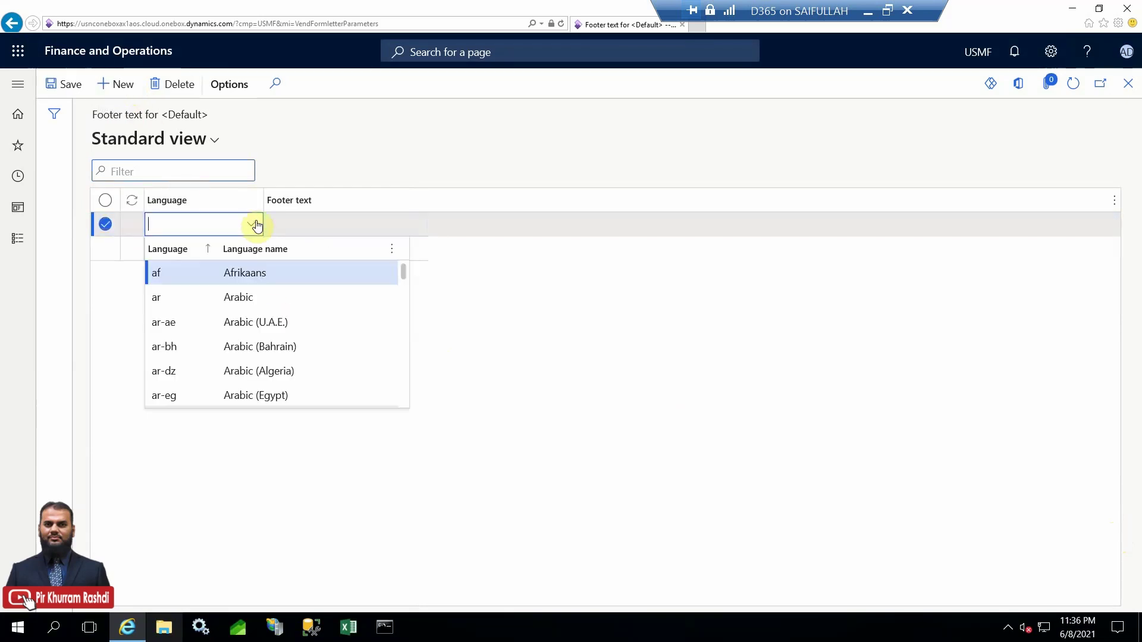
pyautogui.scroll(-12, 255, 301)
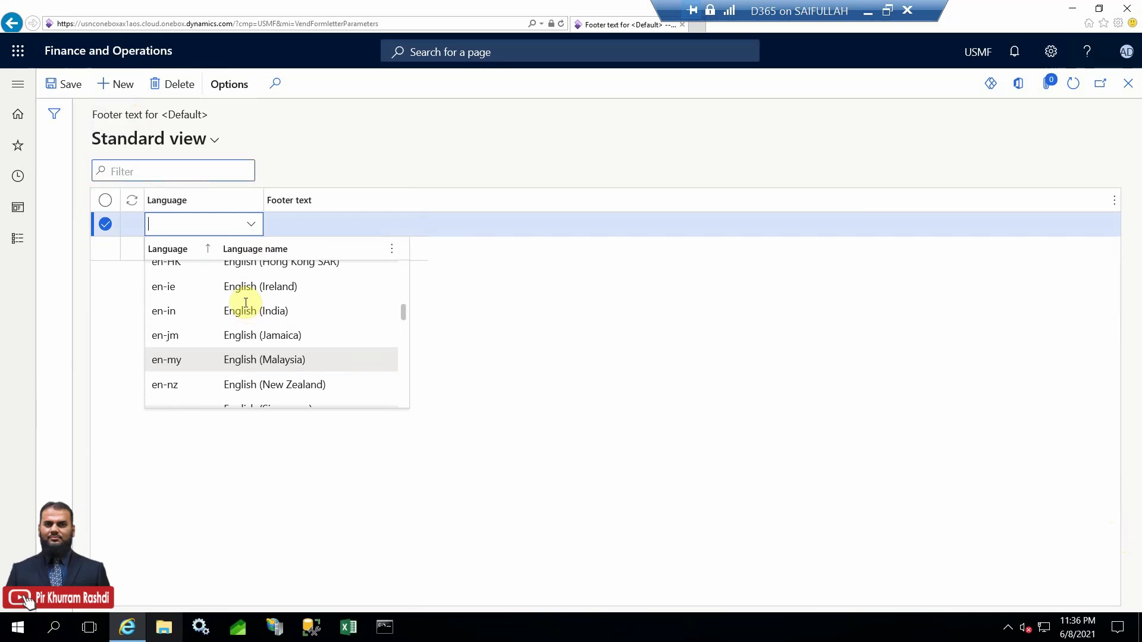
pyautogui.click(183, 224)
pyautogui.click(293, 218)
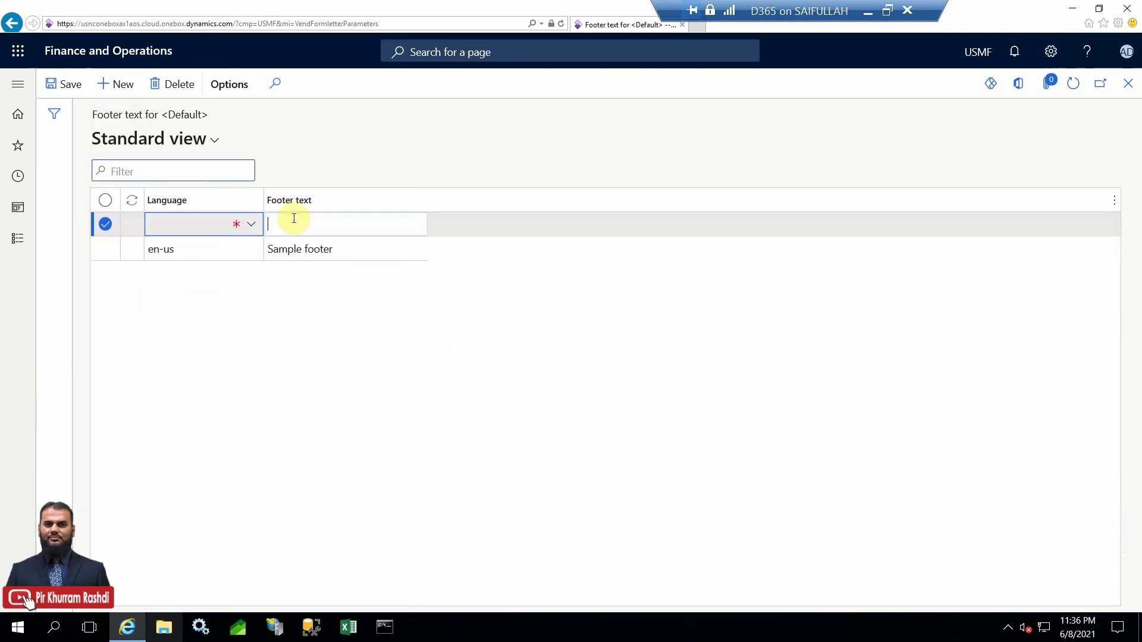
# Delete both the blank and the en-us footer text records, confirm the deletion and return to the print management setup.
pyautogui.click(105, 225)
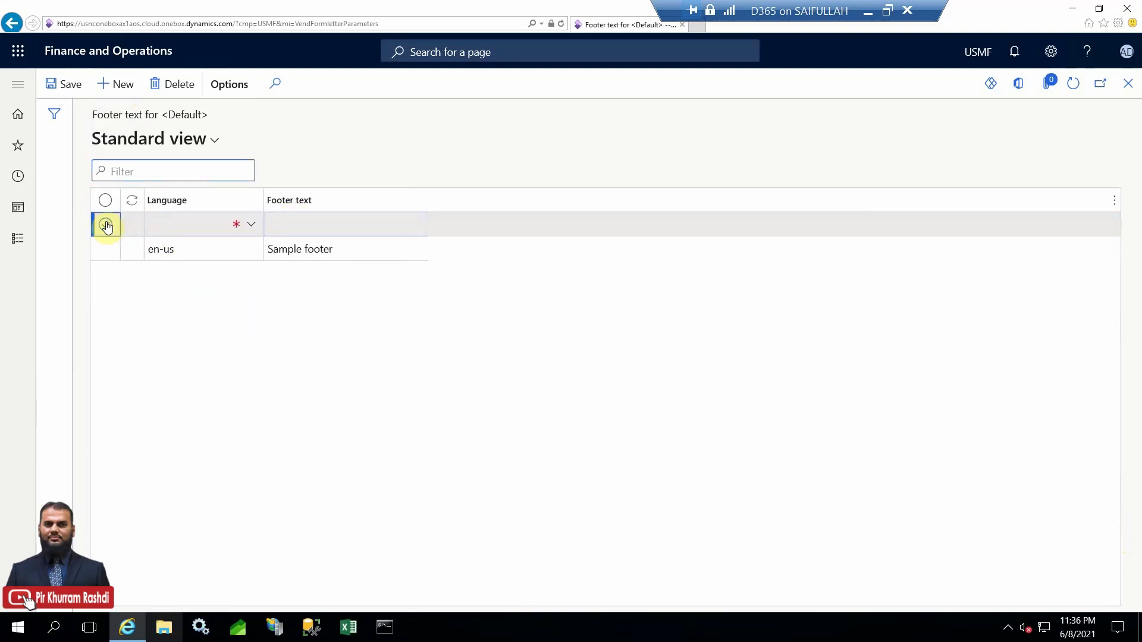
pyautogui.click(105, 249)
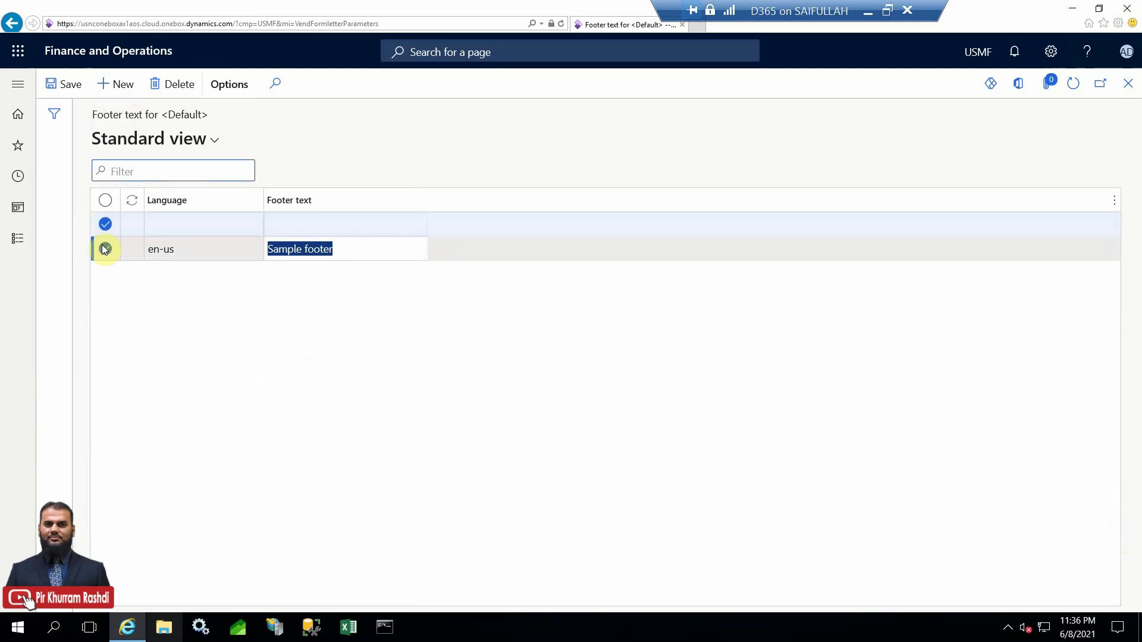
pyautogui.click(172, 84)
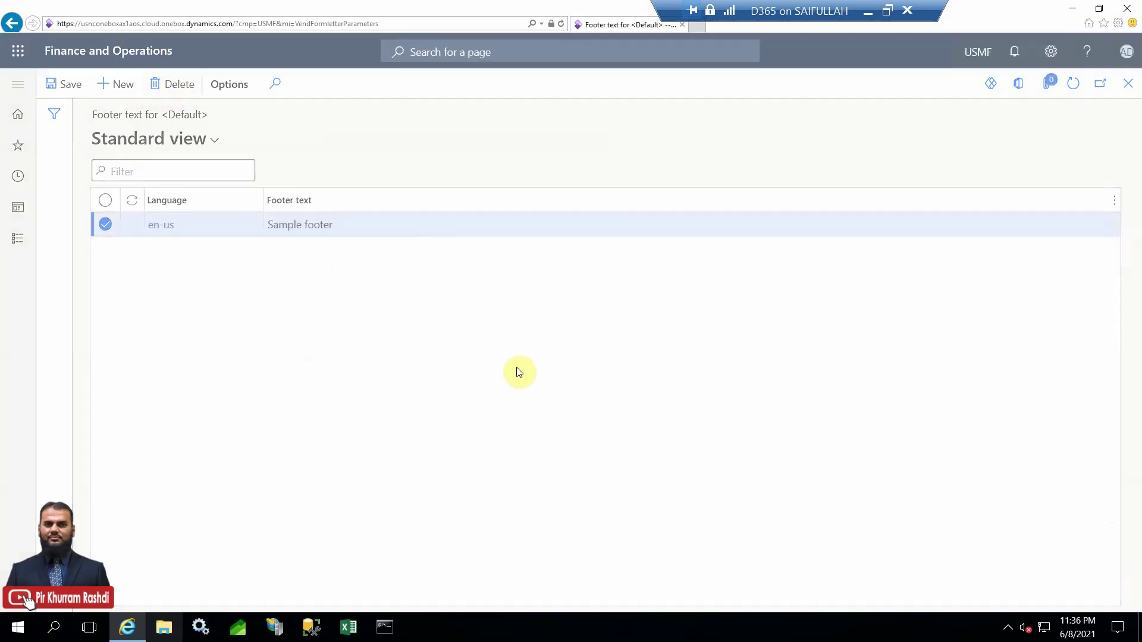
pyautogui.click(659, 322)
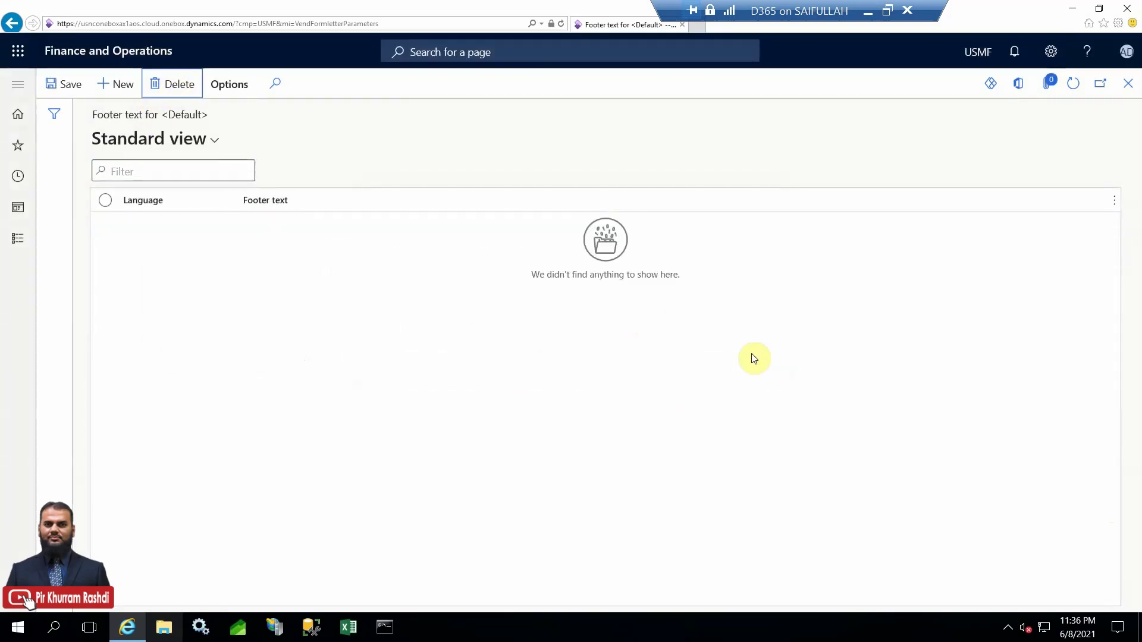
pyautogui.click(1126, 88)
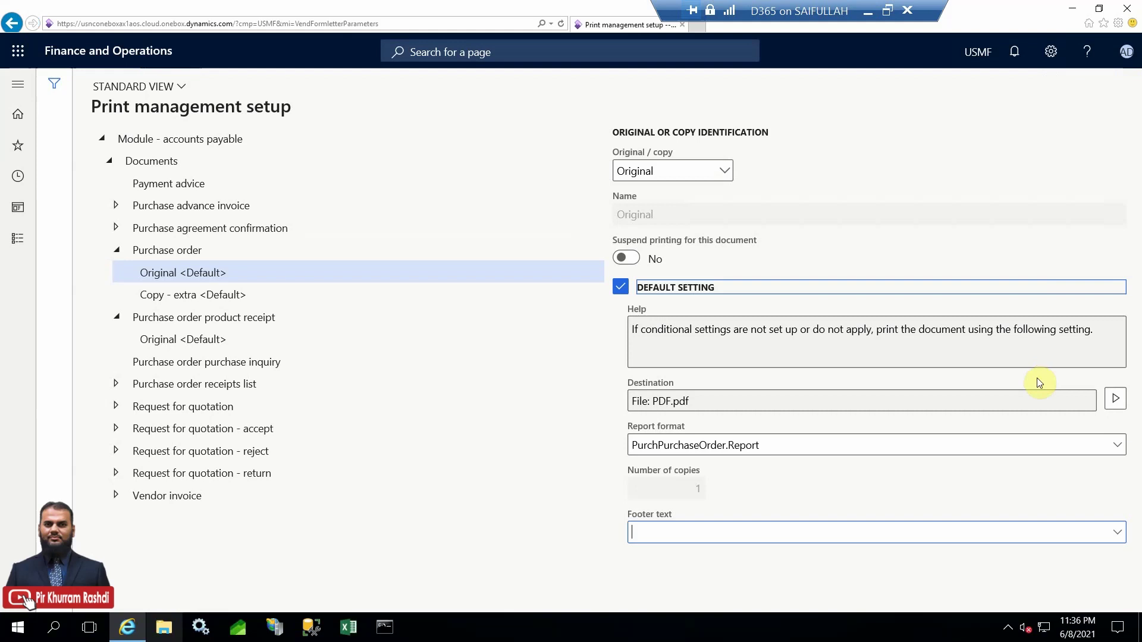
pyautogui.click(807, 442)
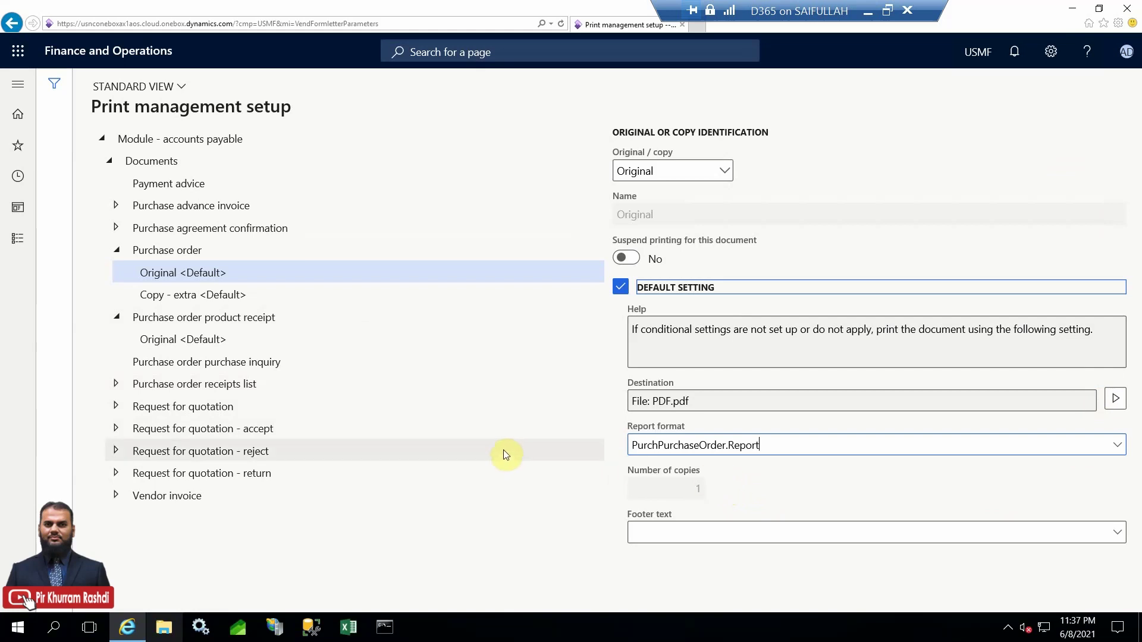
# Open the Accounts payable form notes, compare the Purchase order and Sales order - confirmation notes, and close the page.
pyautogui.click(13, 244)
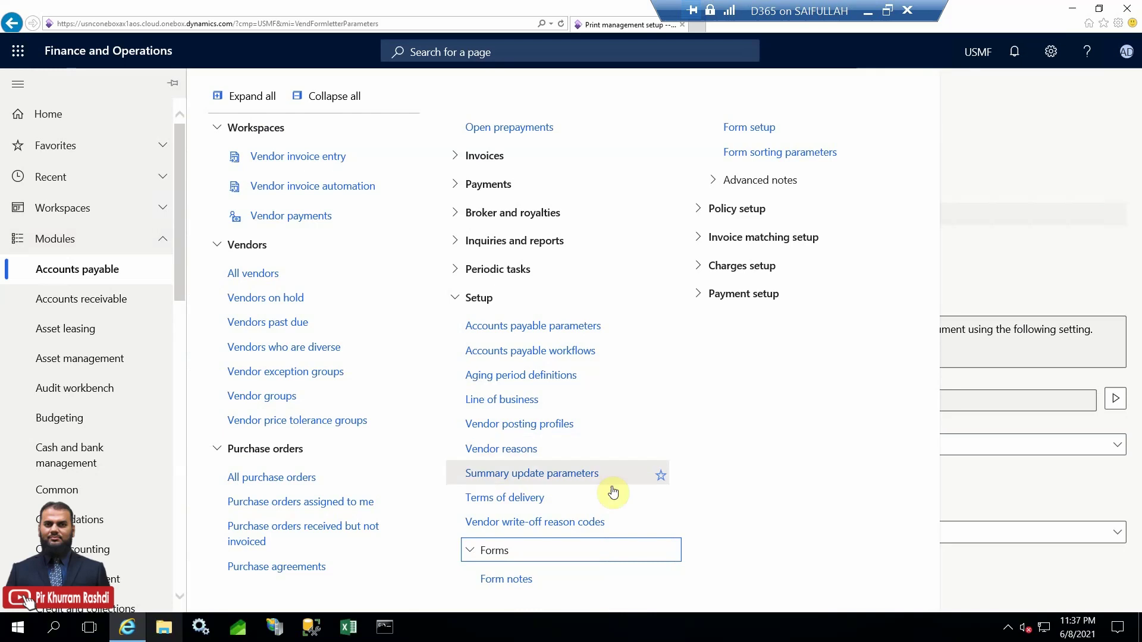
pyautogui.click(531, 580)
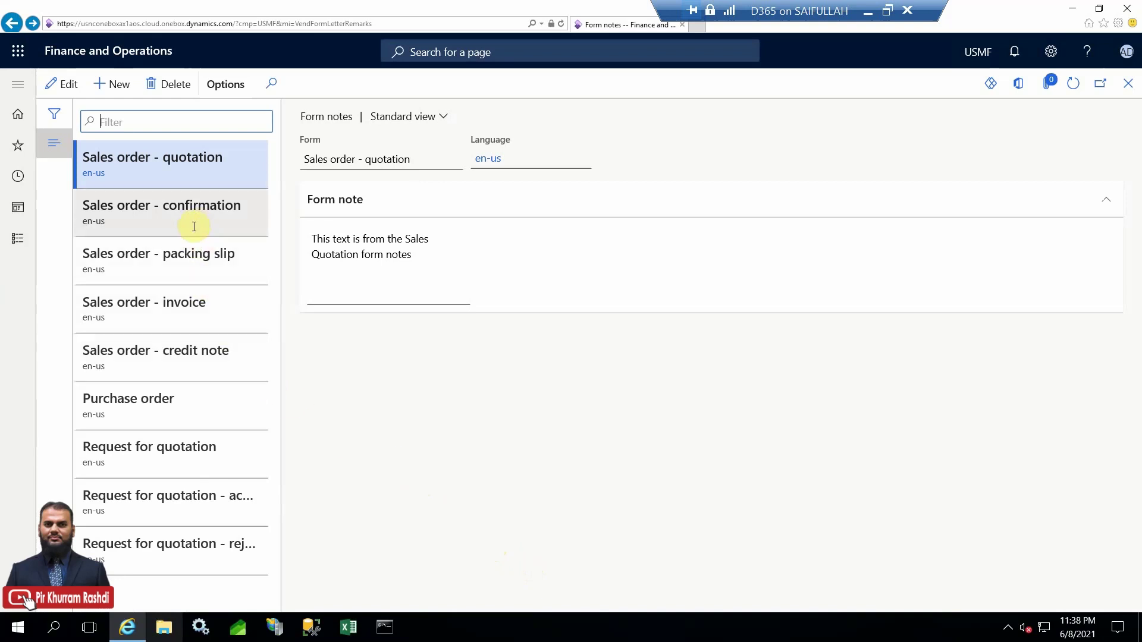
pyautogui.click(163, 419)
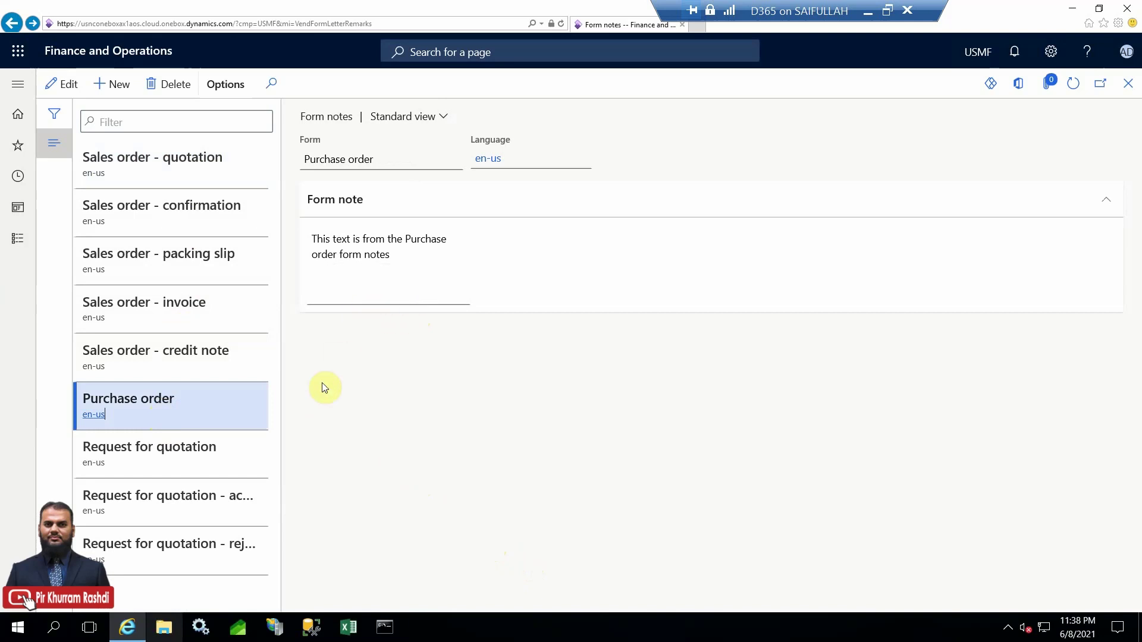
pyautogui.click(168, 213)
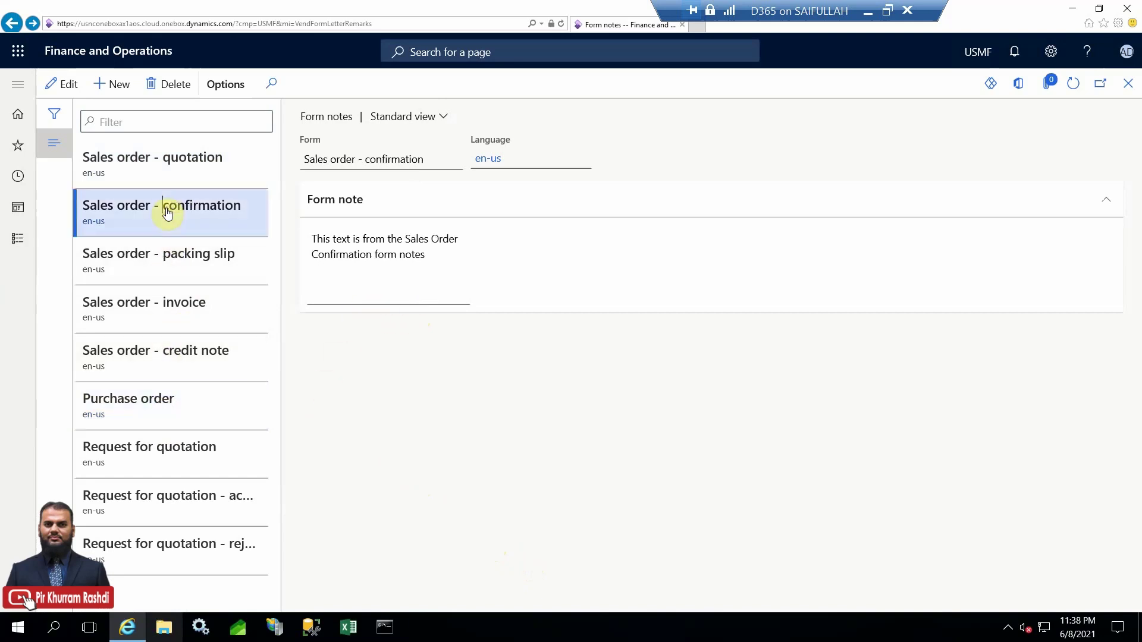
pyautogui.click(161, 412)
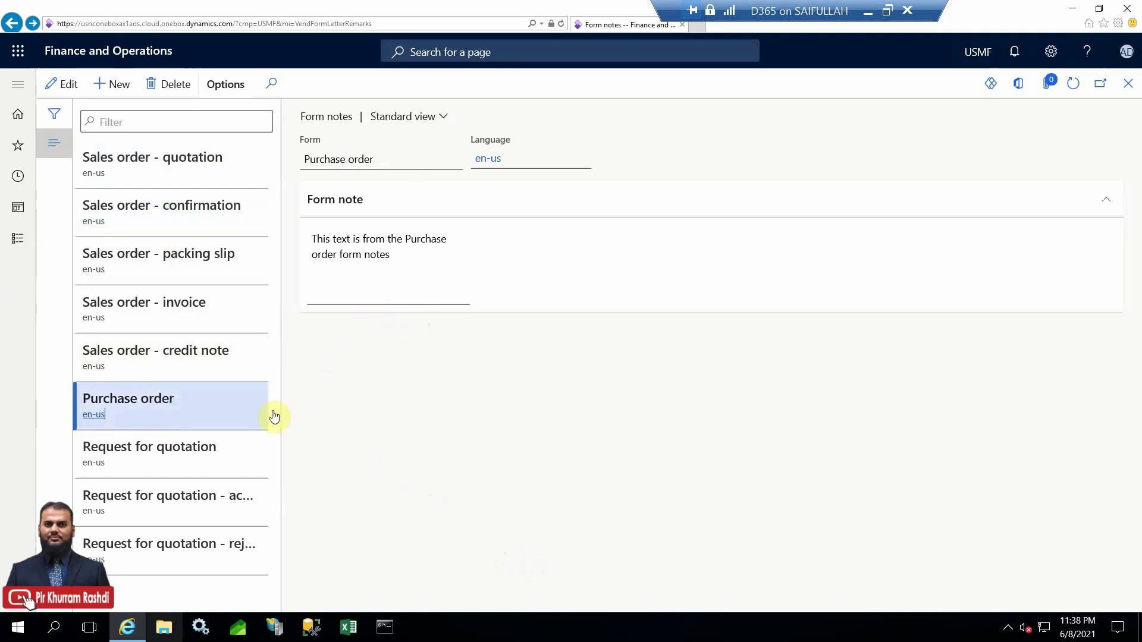
pyautogui.click(1128, 84)
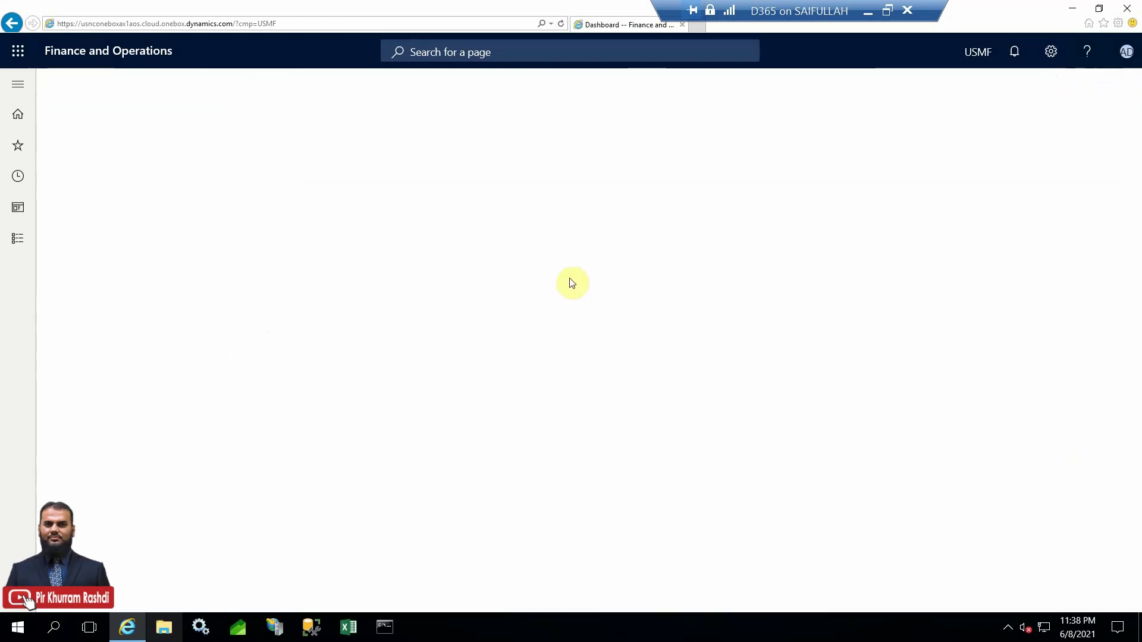
# Open the Active document tables page under Document management in the Organization administration module.
pyautogui.click(17, 239)
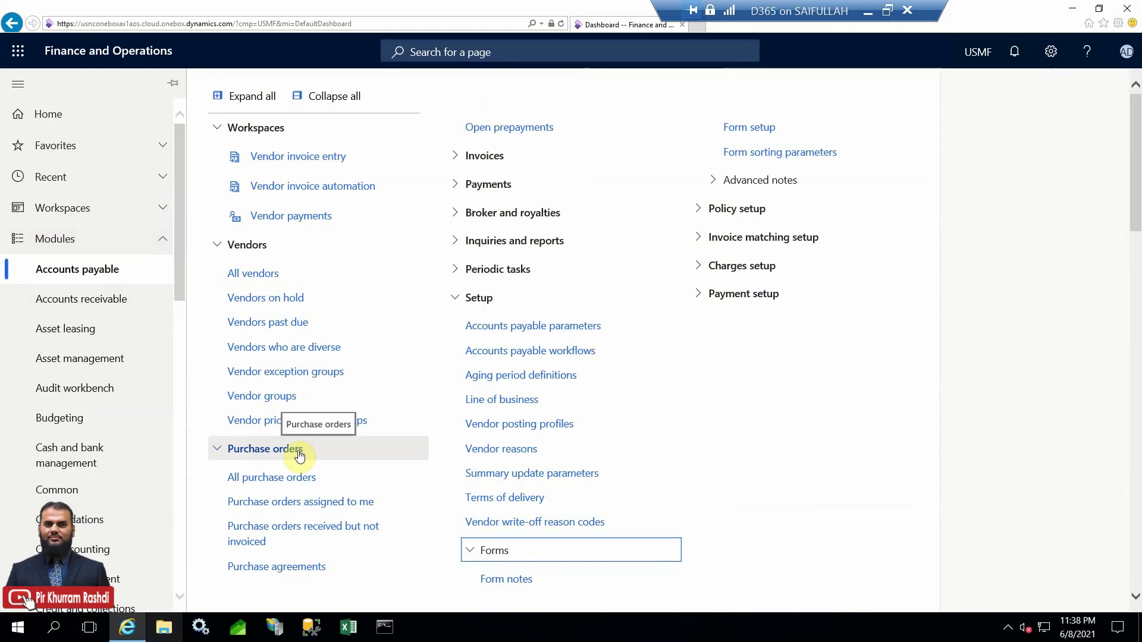
pyautogui.scroll(-10, 153, 495)
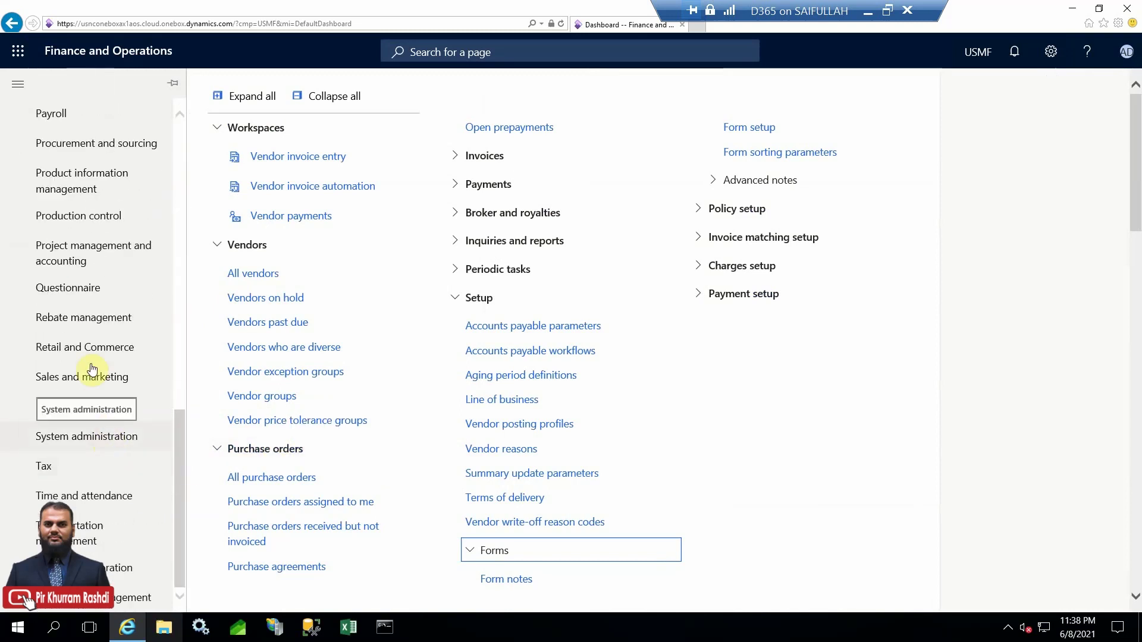
pyautogui.scroll(3, 96, 416)
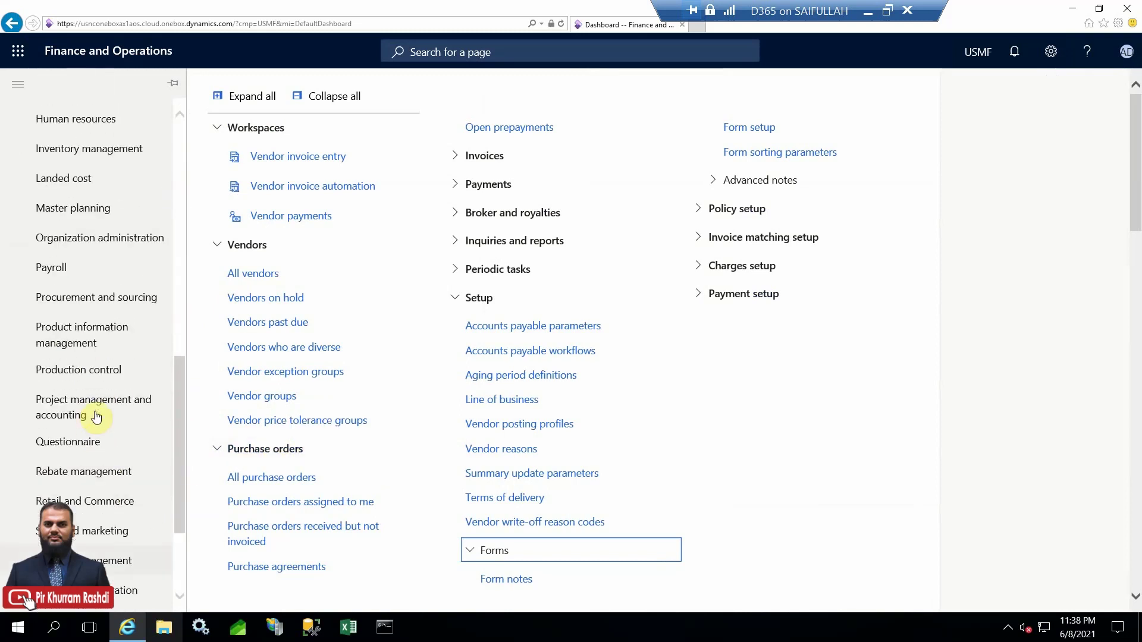
pyautogui.click(102, 239)
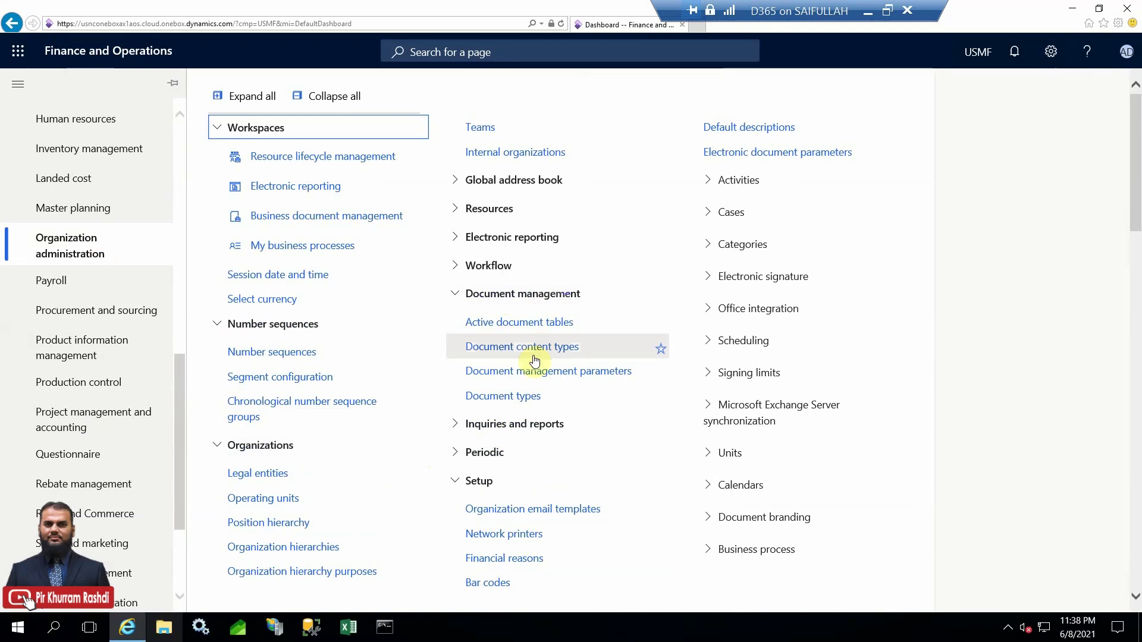
pyautogui.click(537, 324)
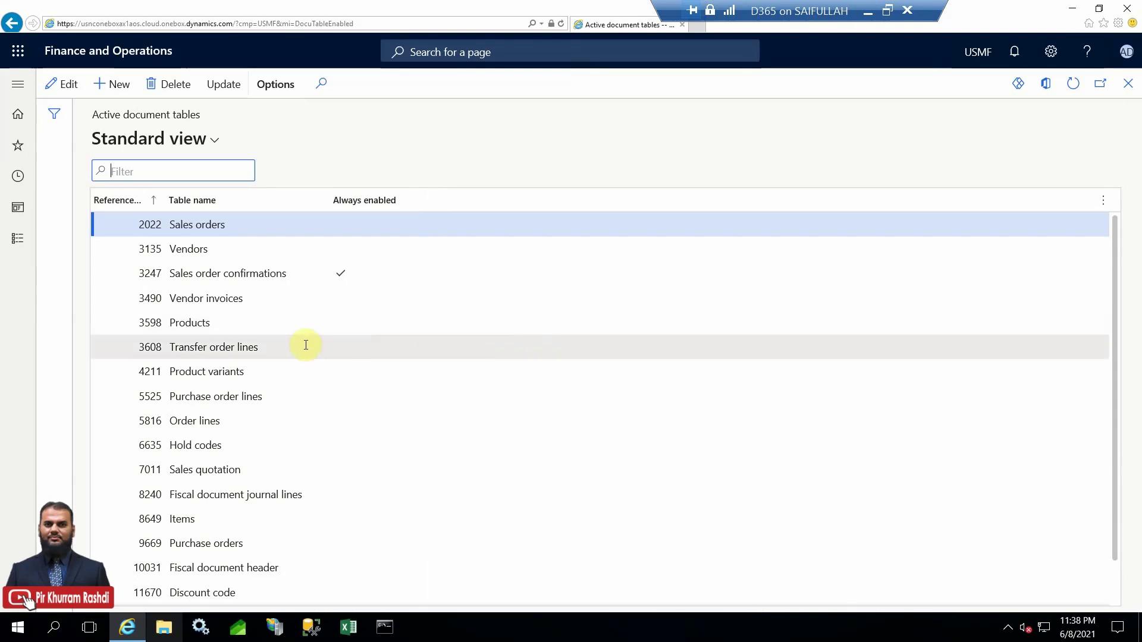
# Examine the Sales orders, Vendors and Sales order confirmations tables and their Always enabled setting in the active document tables.
pyautogui.click(209, 232)
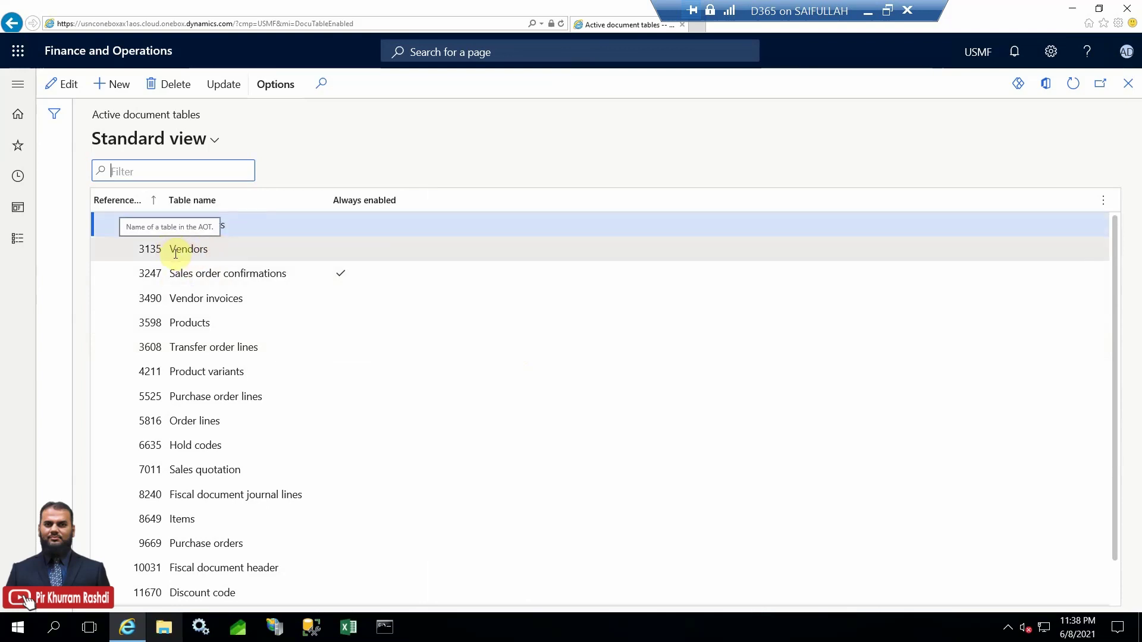
pyautogui.moveTo(172, 250); pyautogui.dragTo(216, 246)
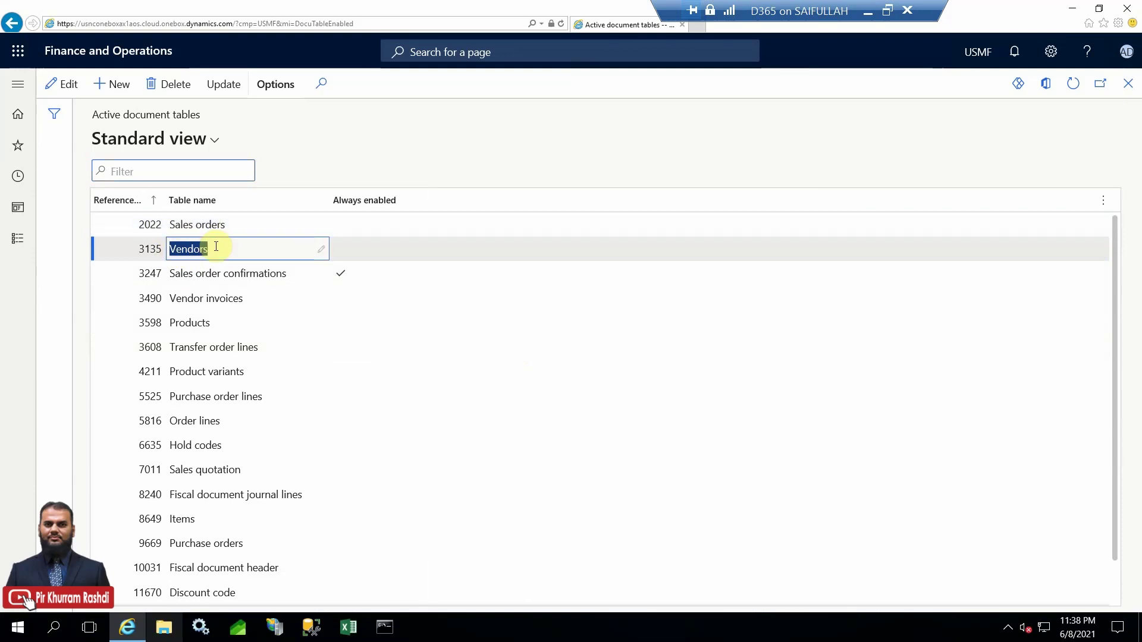
pyautogui.moveTo(171, 226); pyautogui.dragTo(234, 223)
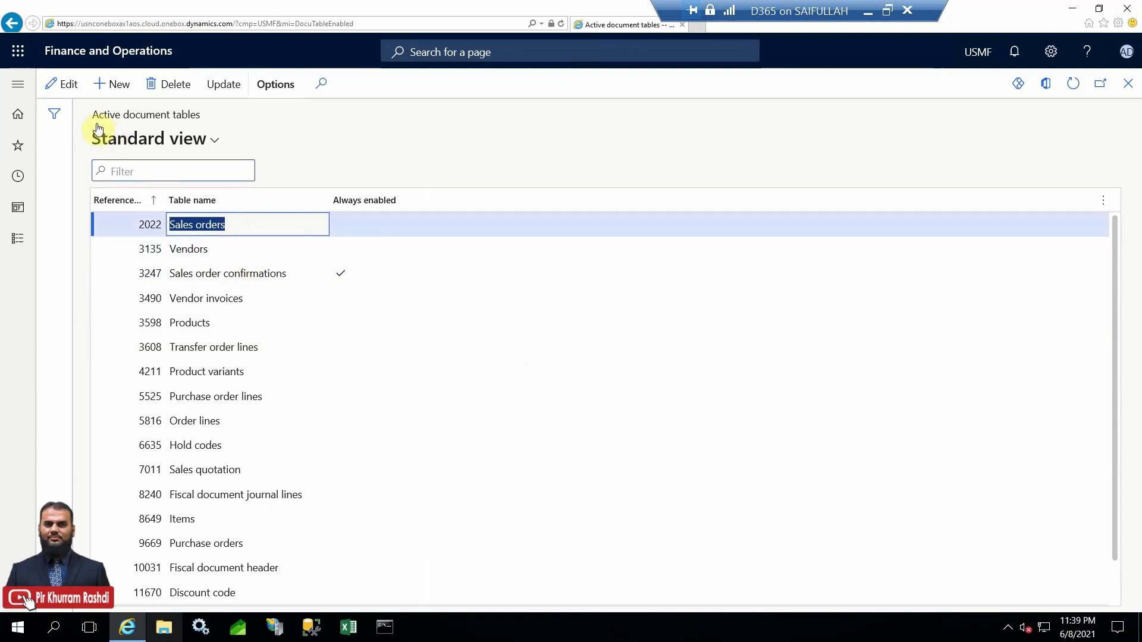
pyautogui.click(238, 270)
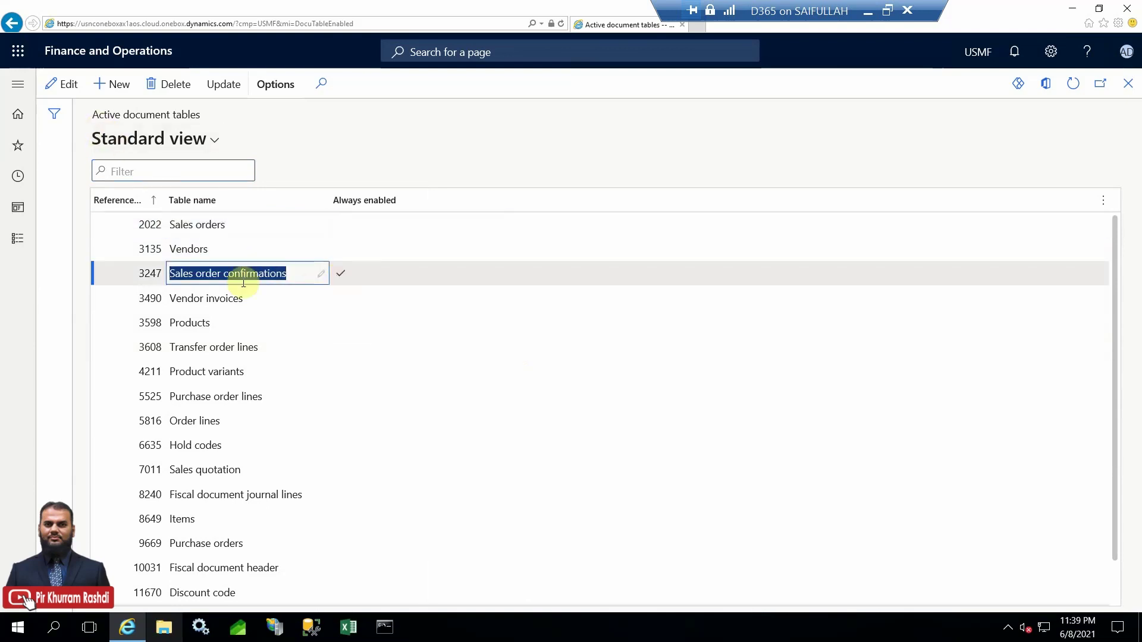
pyautogui.click(344, 274)
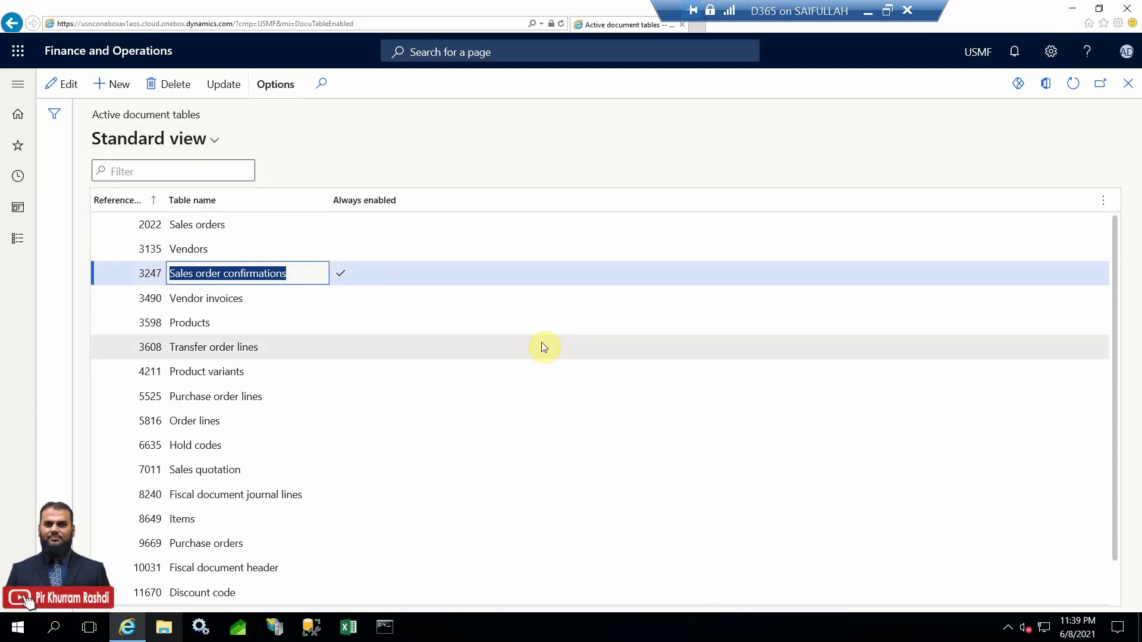
pyautogui.scroll(-1, 832, 357)
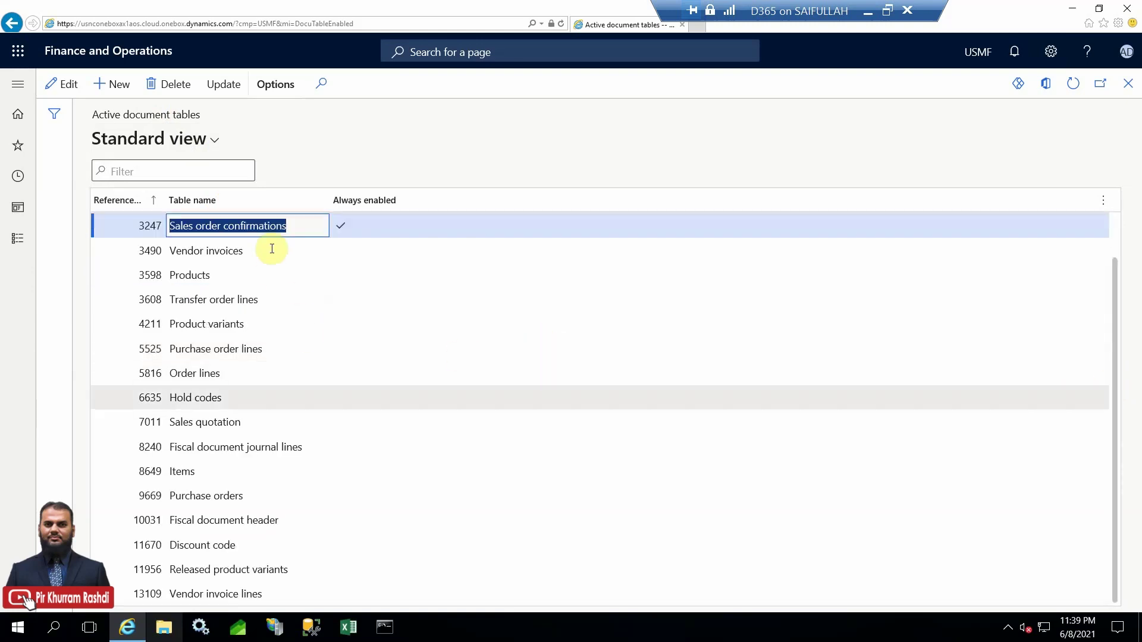
# Filter the active document tables to Always enabled equal to 1 and widen the Table name column.
pyautogui.click(396, 201)
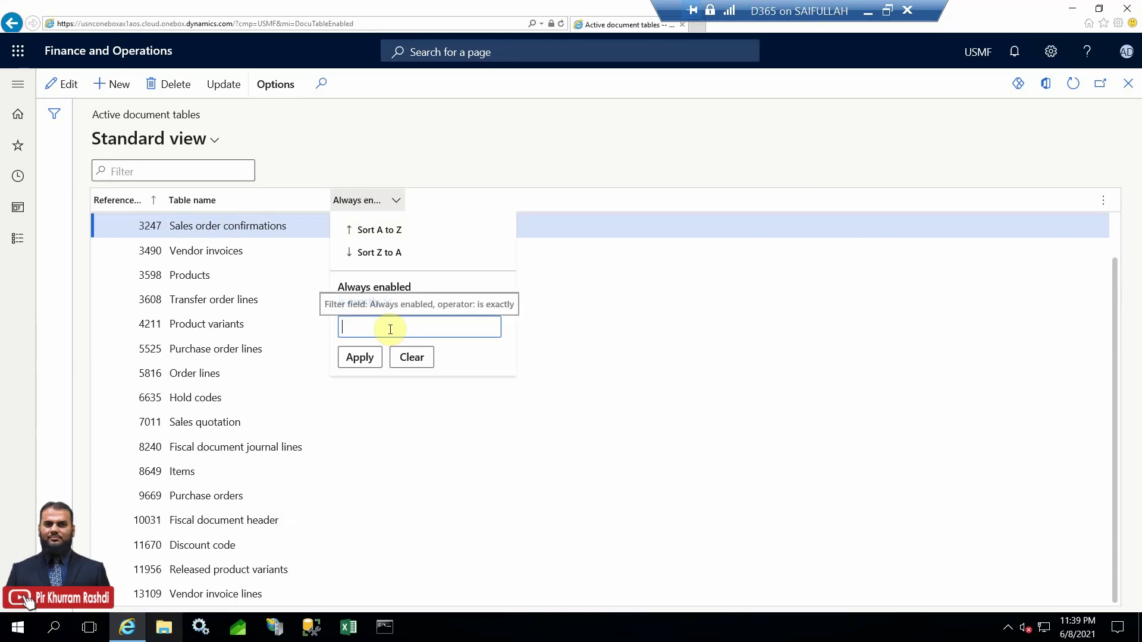
pyautogui.write('1')
pyautogui.click(372, 355)
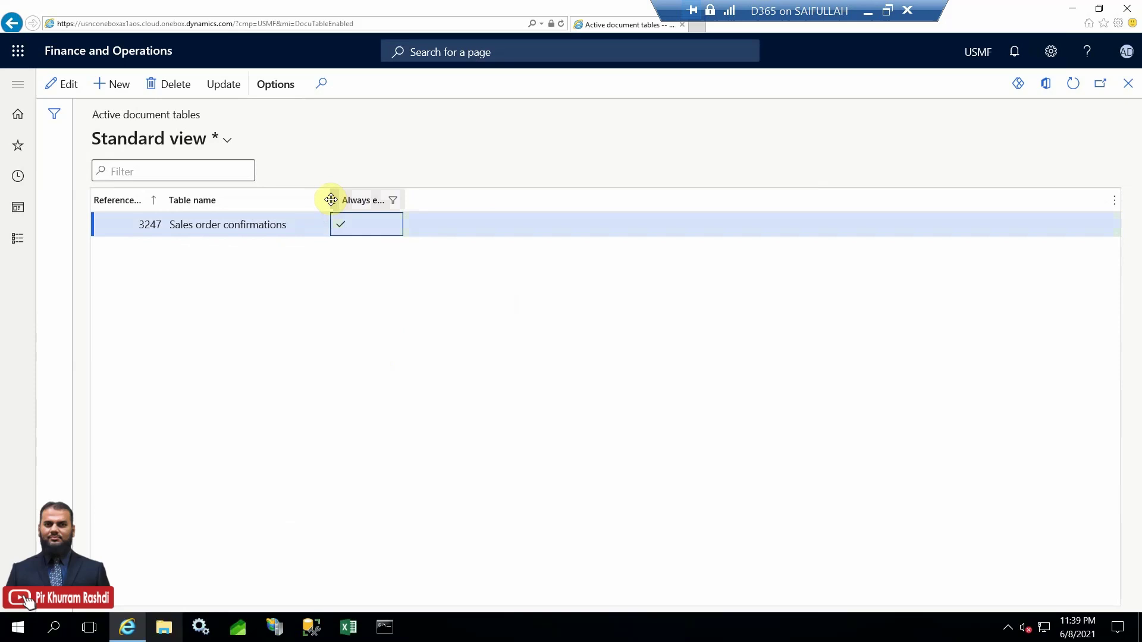
pyautogui.moveTo(327, 197); pyautogui.dragTo(377, 198)
pyautogui.click(233, 226)
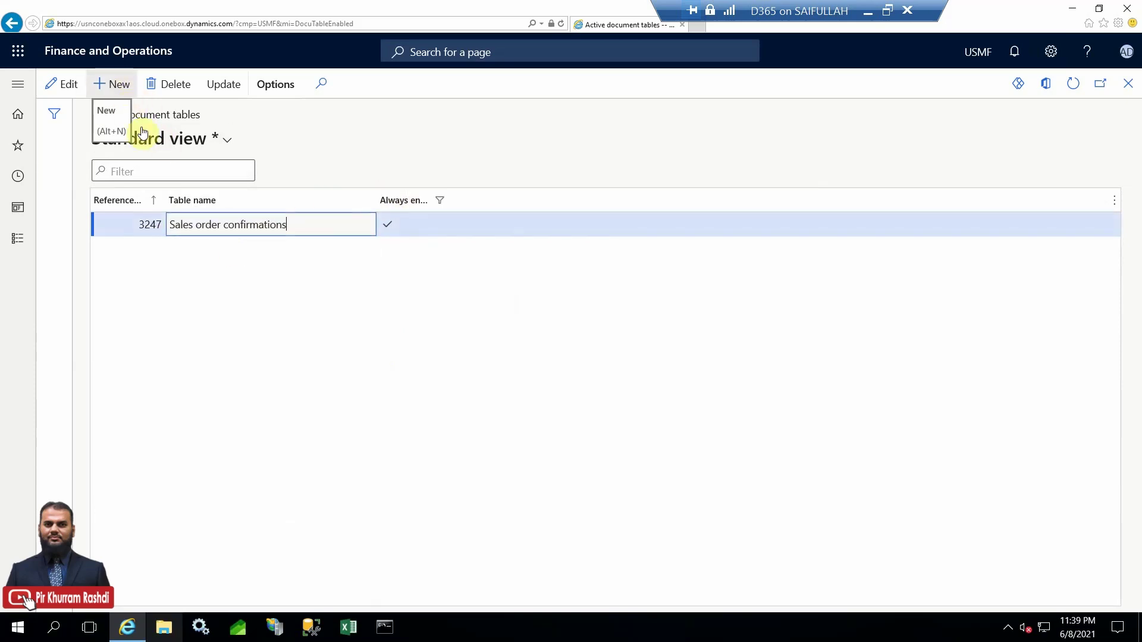
# Clear the Always enabled filter from the active document tables and look through the full list.
pyautogui.click(440, 202)
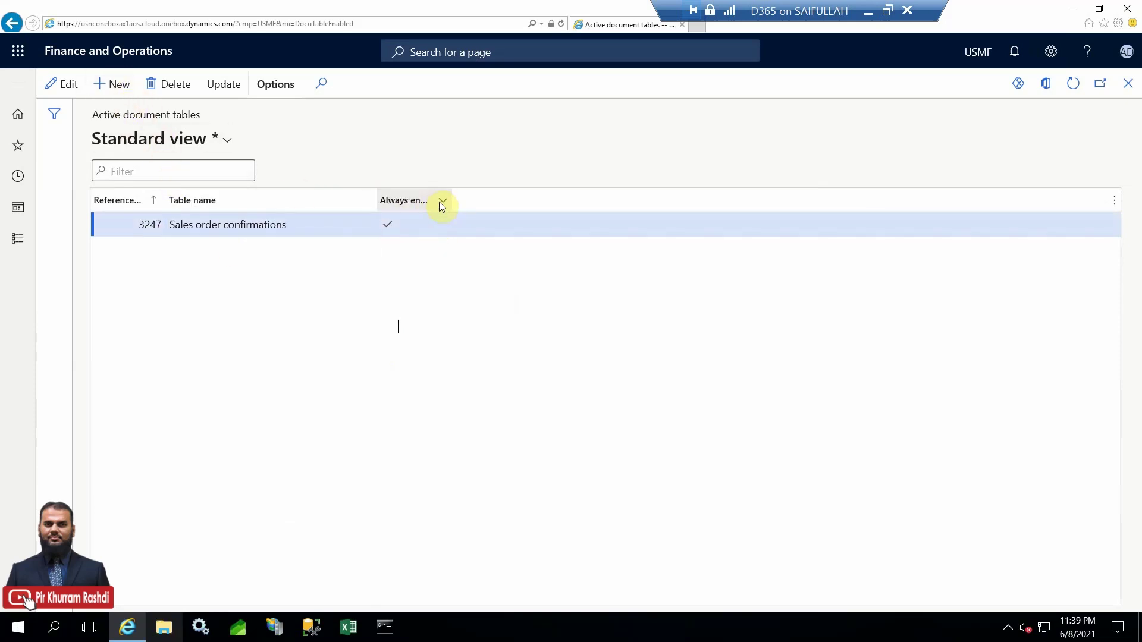
pyautogui.click(449, 357)
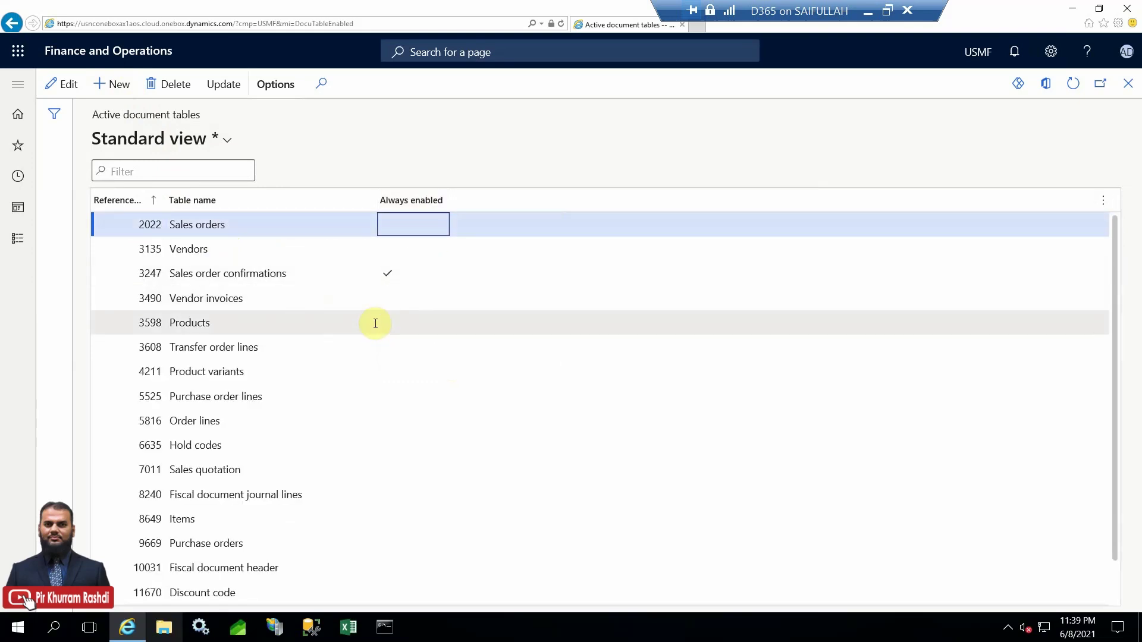
pyautogui.scroll(-1, 376, 324)
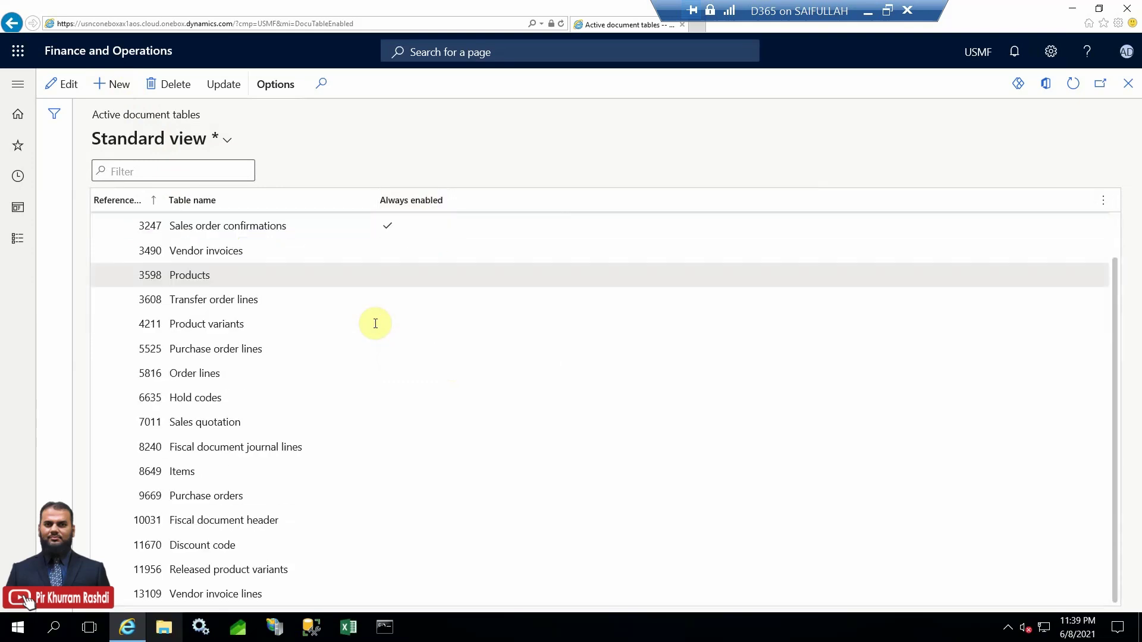
pyautogui.scroll(1, 376, 324)
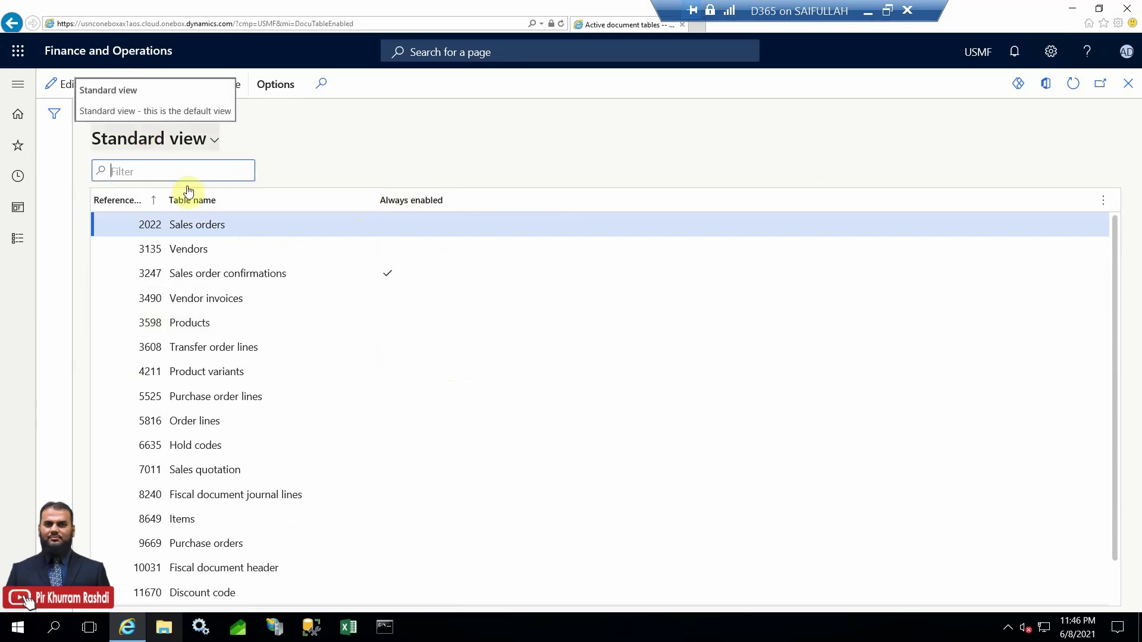
pyautogui.click(196, 179)
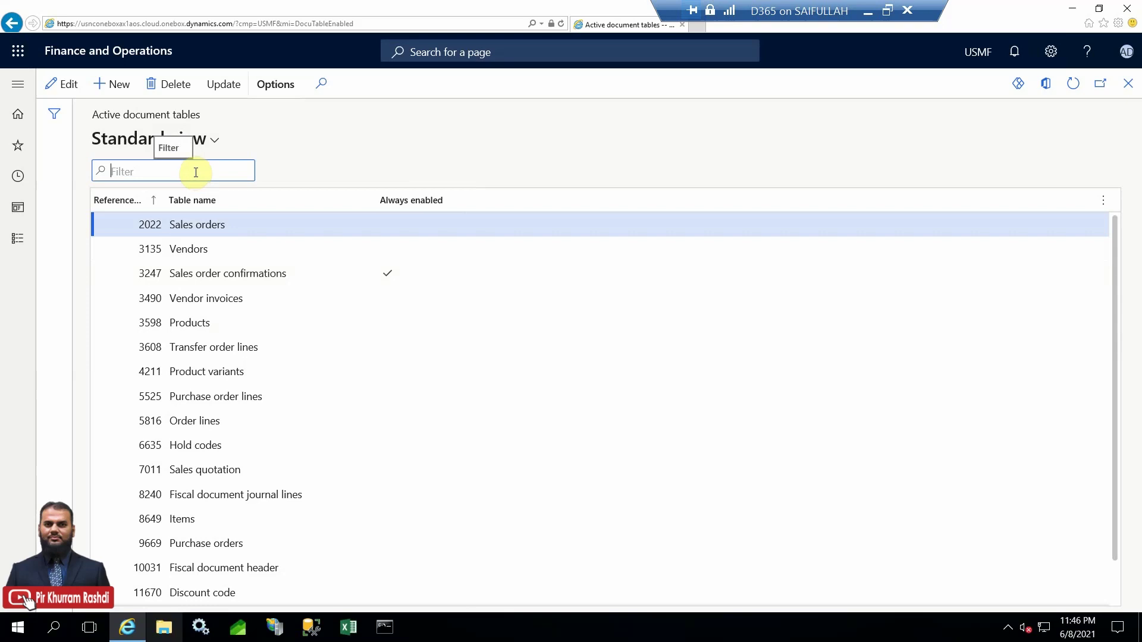
# Add a new active document table record and filter its table lookup to names beginning with "purchase order".
pyautogui.click(121, 86)
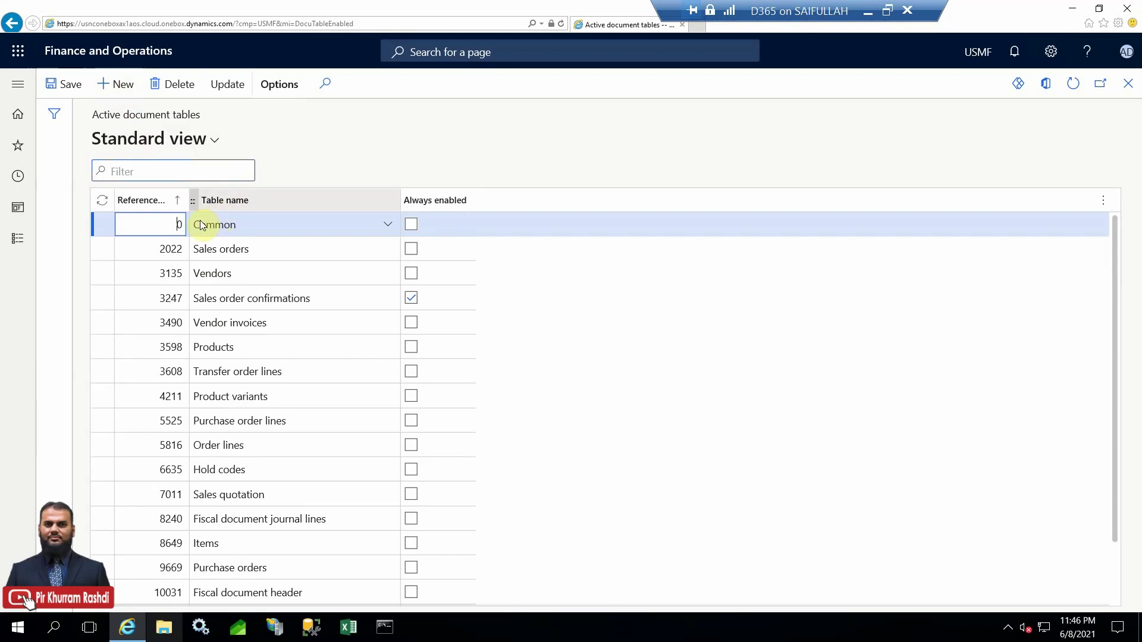
pyautogui.click(246, 221)
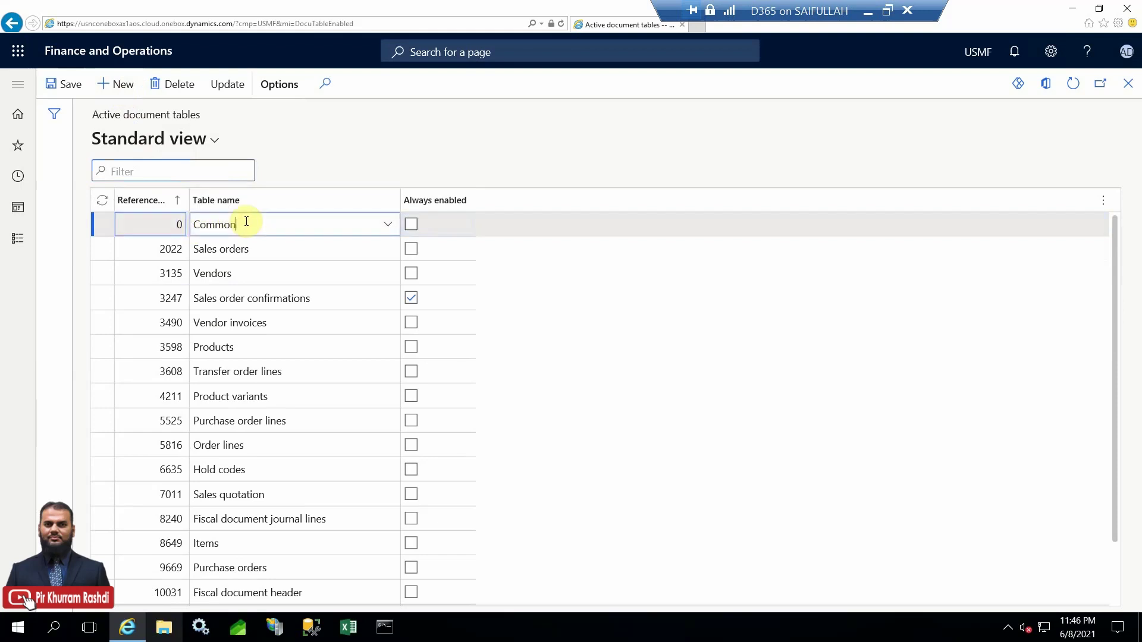
pyautogui.click(388, 227)
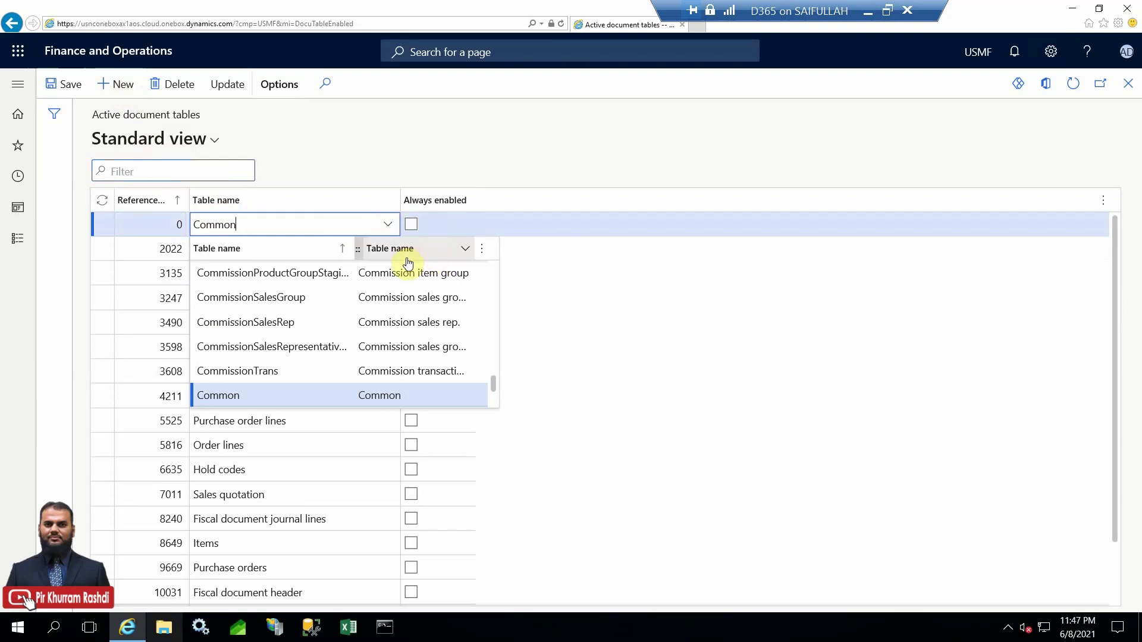
pyautogui.click(468, 247)
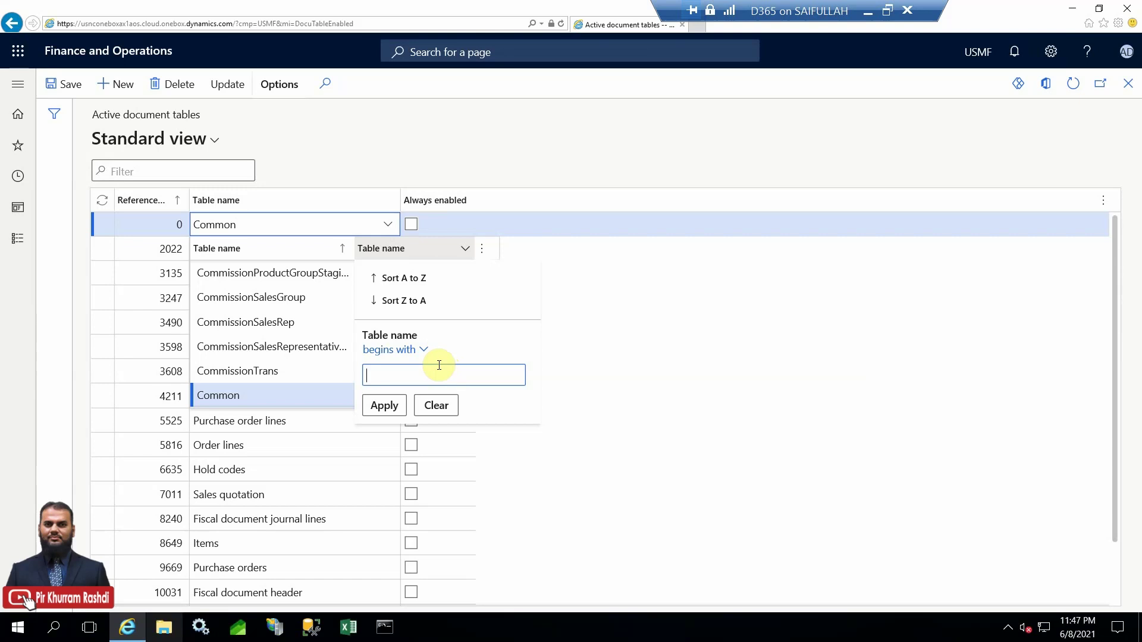
pyautogui.write('purchase')
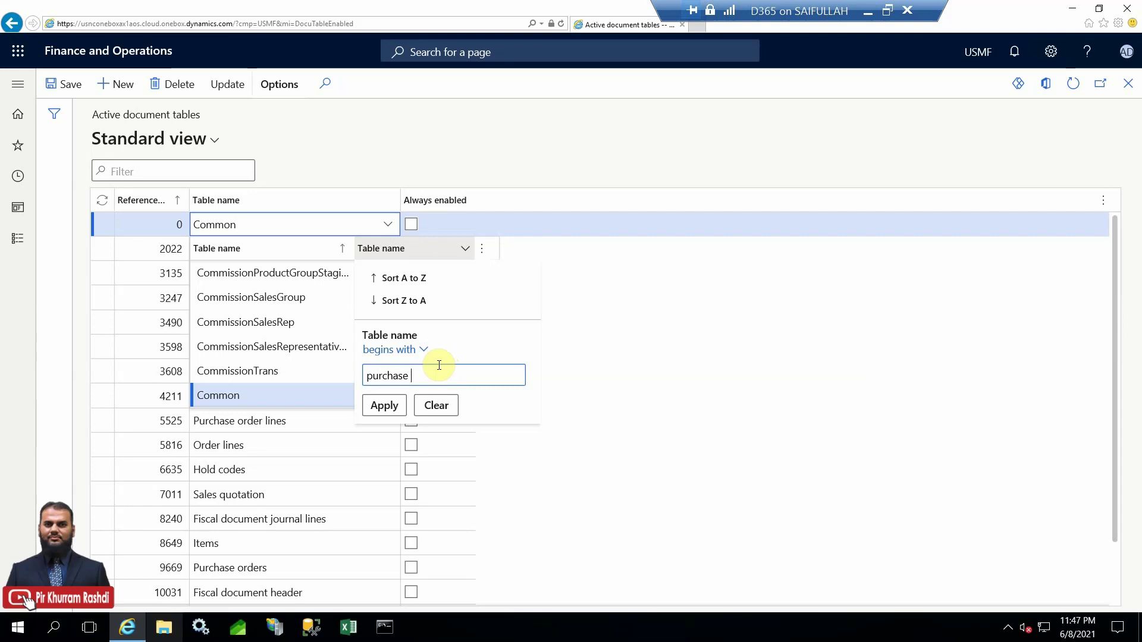
pyautogui.write(' order')
pyautogui.click(392, 404)
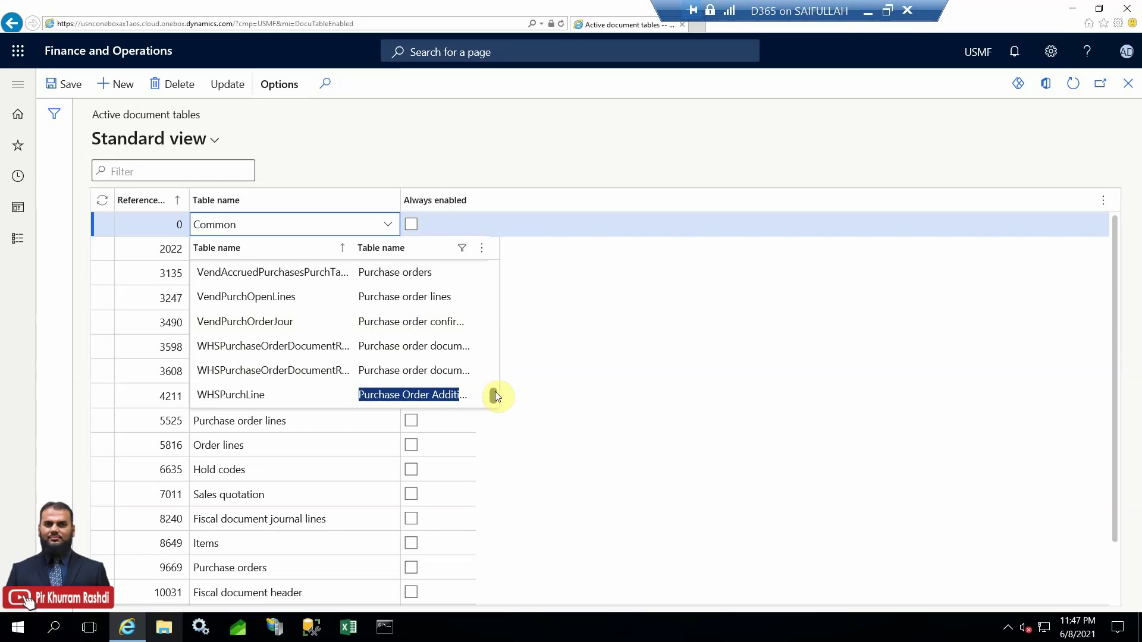
# Try to save the new record as PurchTable (Purchase orders) with Always enabled selected, and delete that record.
pyautogui.scroll(1, 497, 374)
pyautogui.scroll(5, 497, 374)
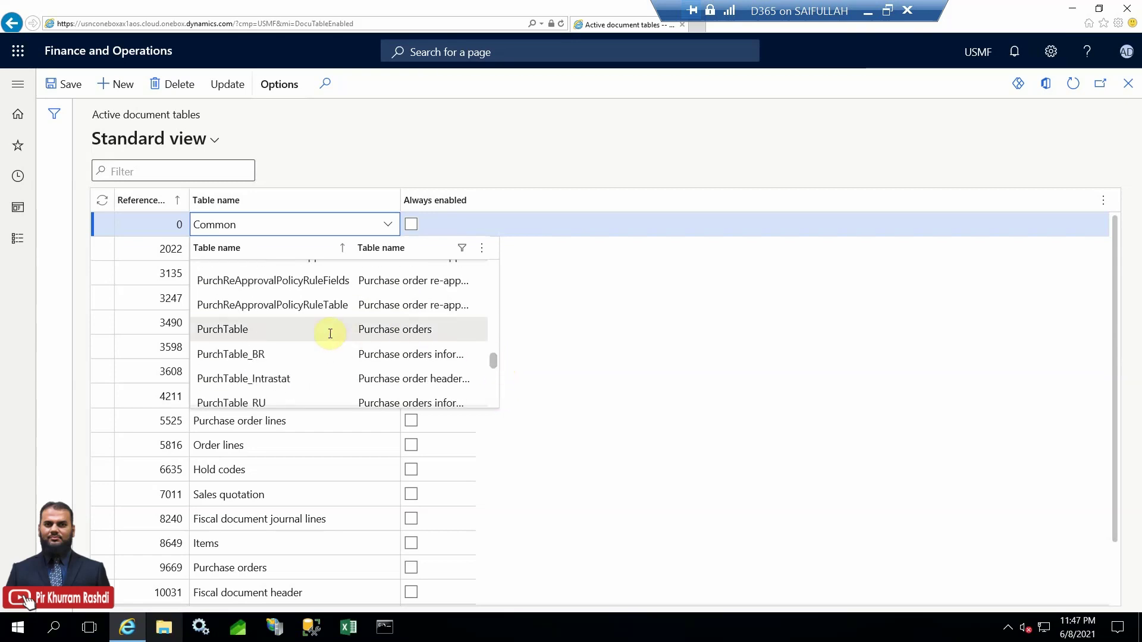
pyautogui.click(233, 330)
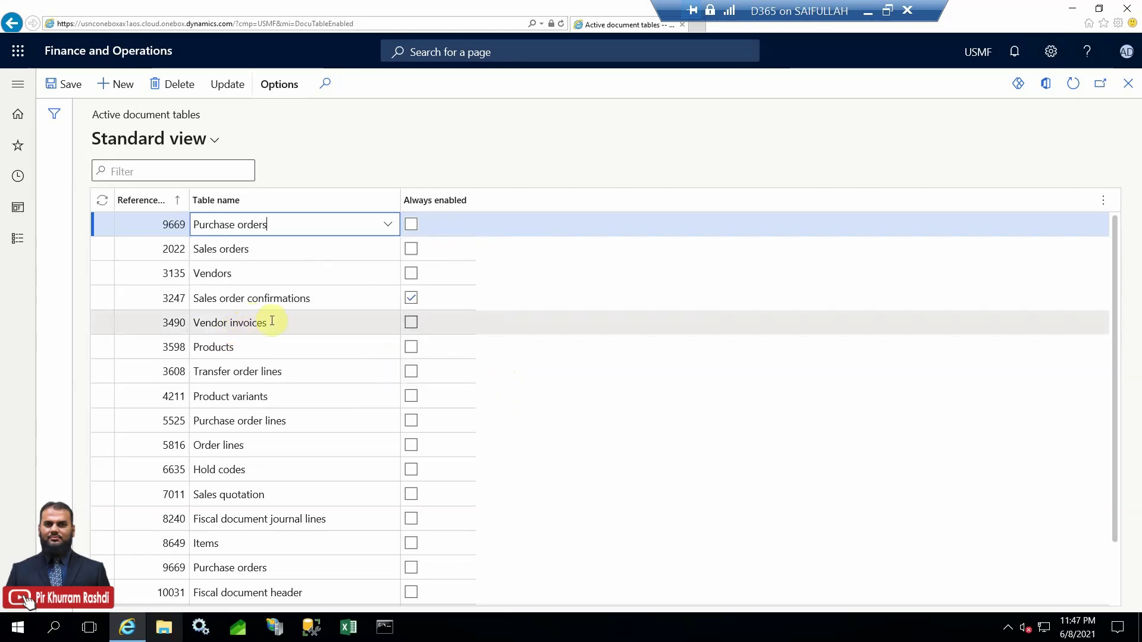
pyautogui.click(412, 224)
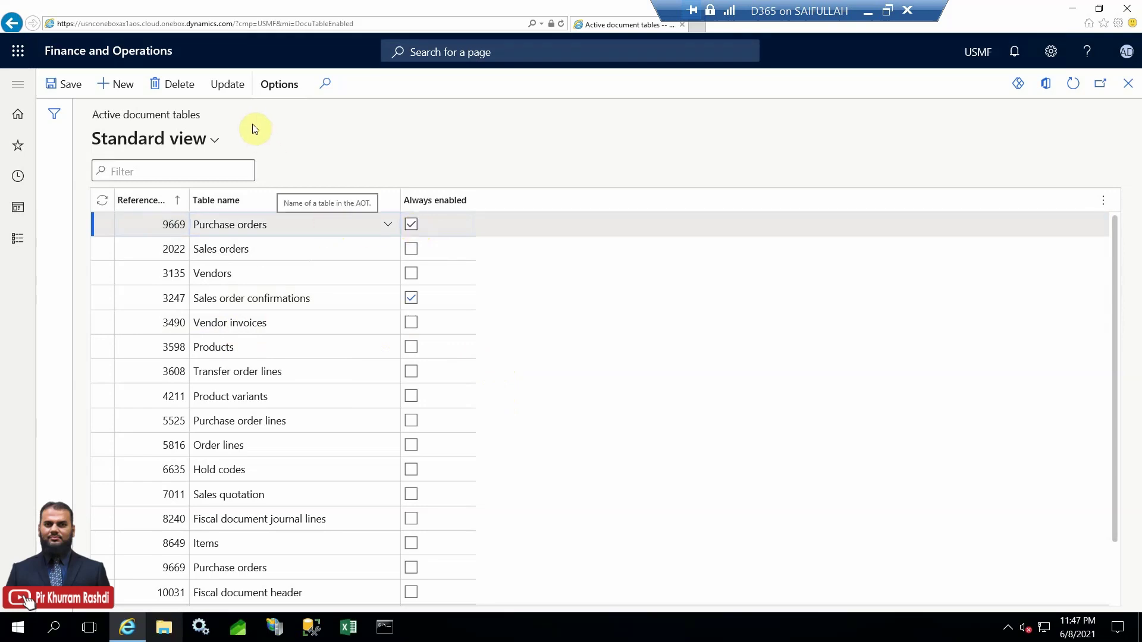
pyautogui.click(69, 86)
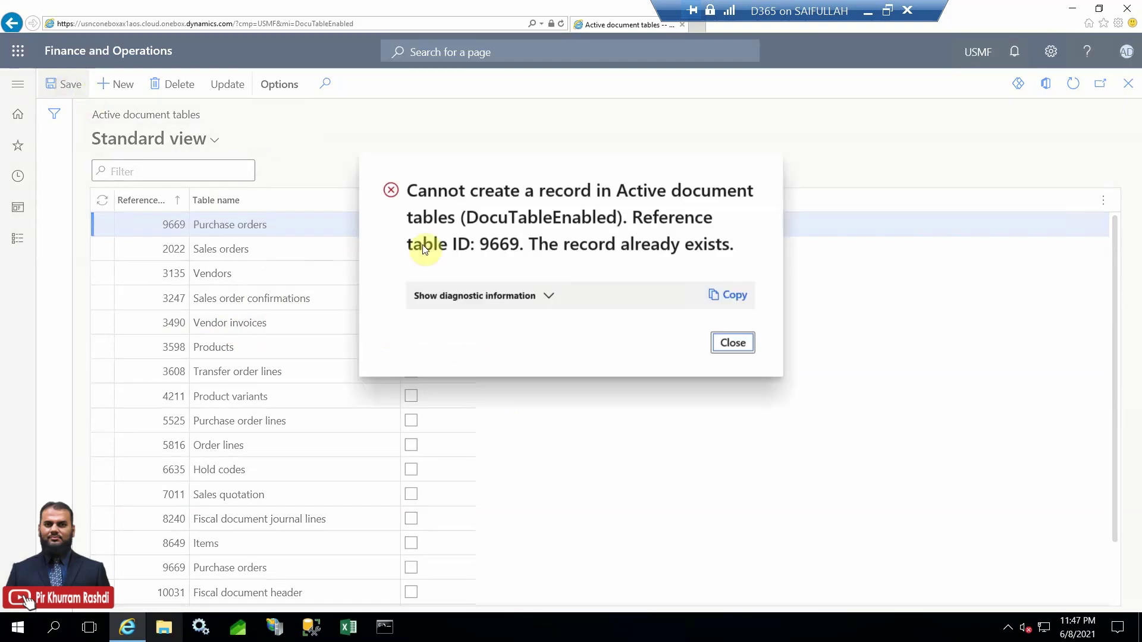
pyautogui.click(730, 342)
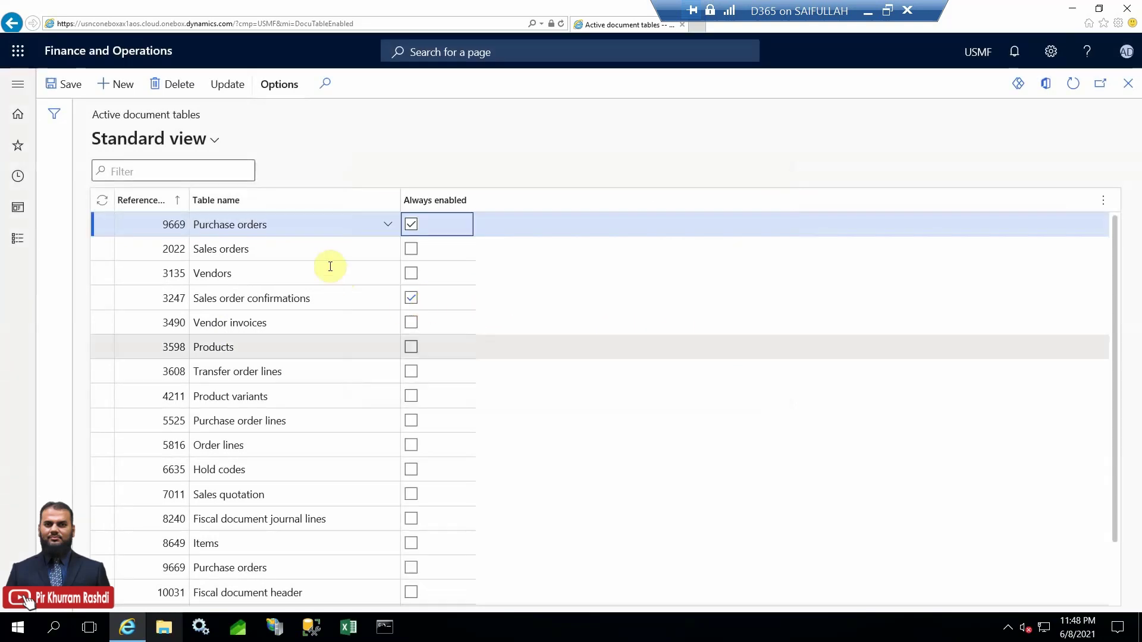
pyautogui.click(173, 83)
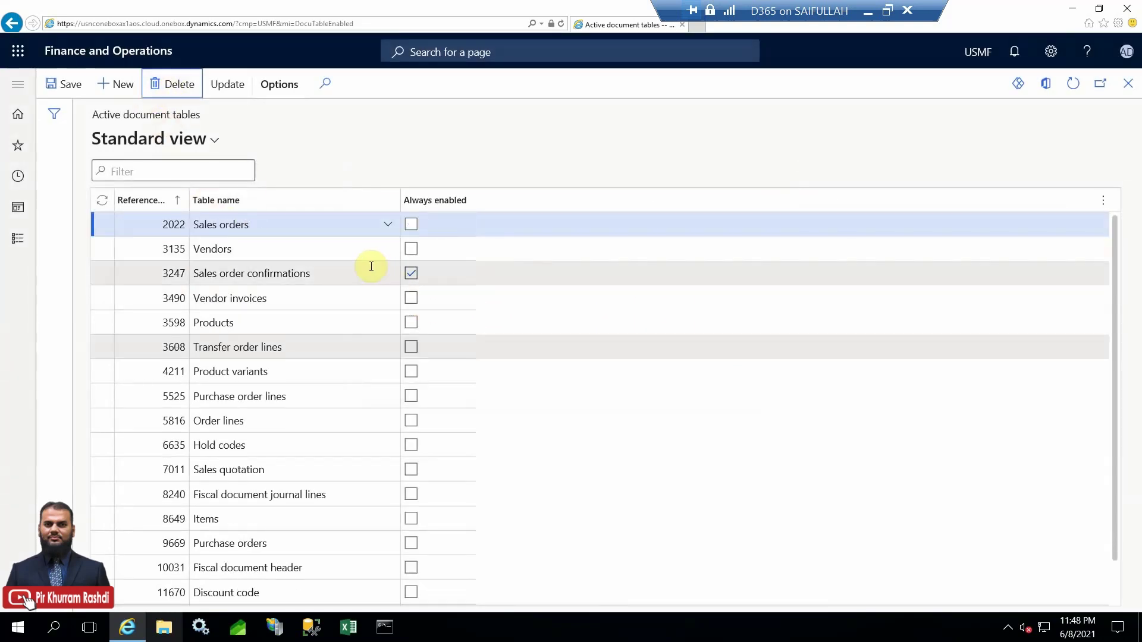
# Enable the Always enabled setting for the existing Purchase orders table and save the change.
pyautogui.scroll(-1, 362, 308)
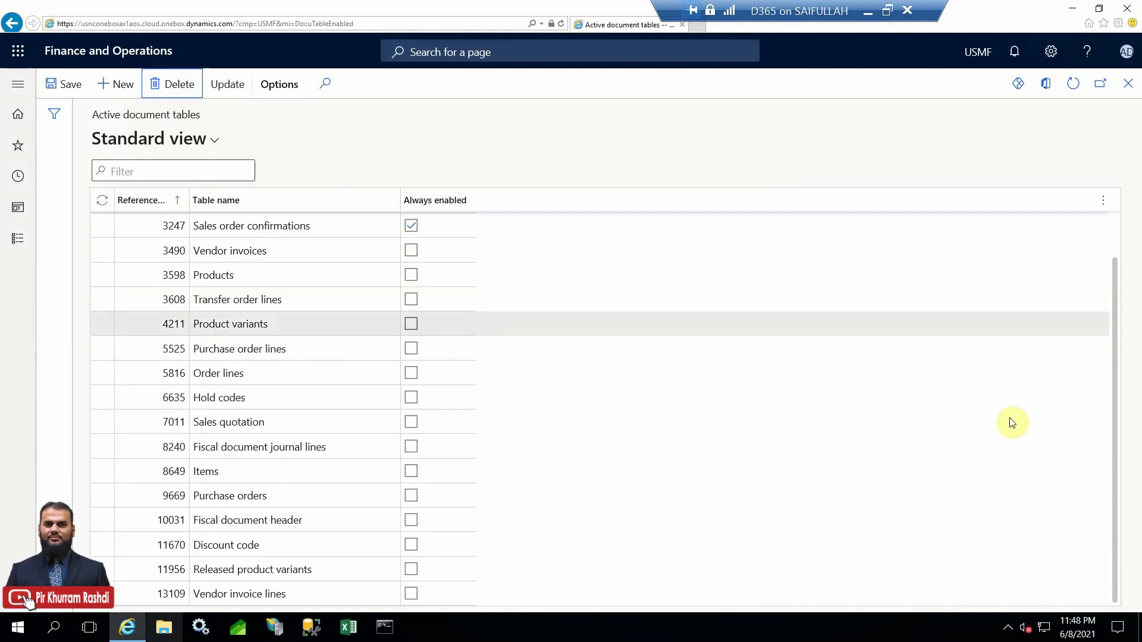
pyautogui.click(336, 498)
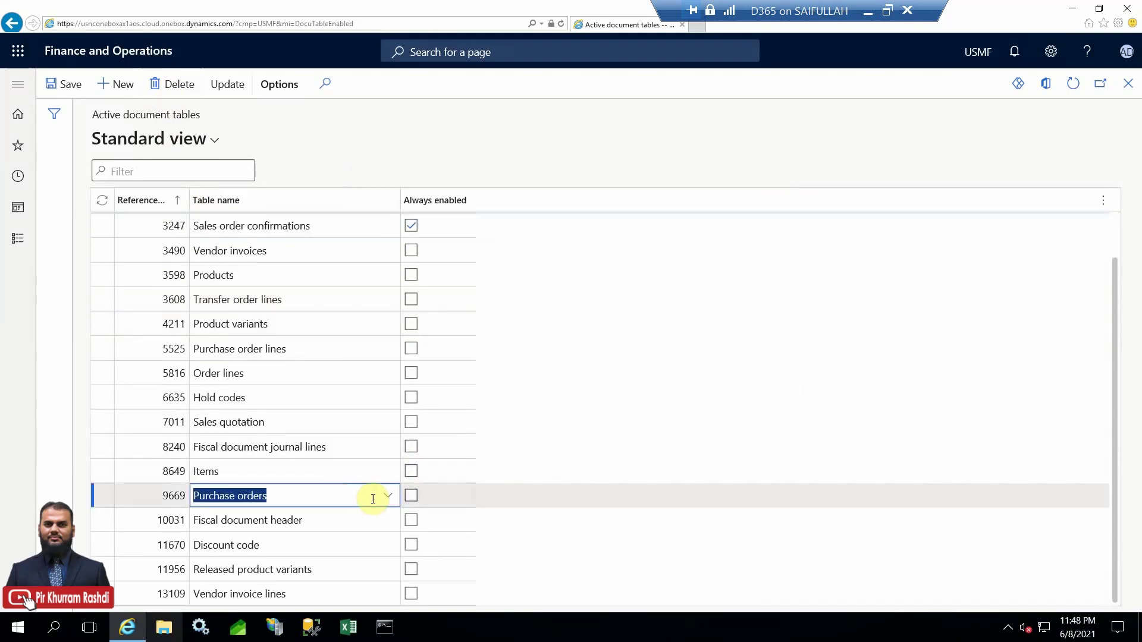
pyautogui.click(411, 495)
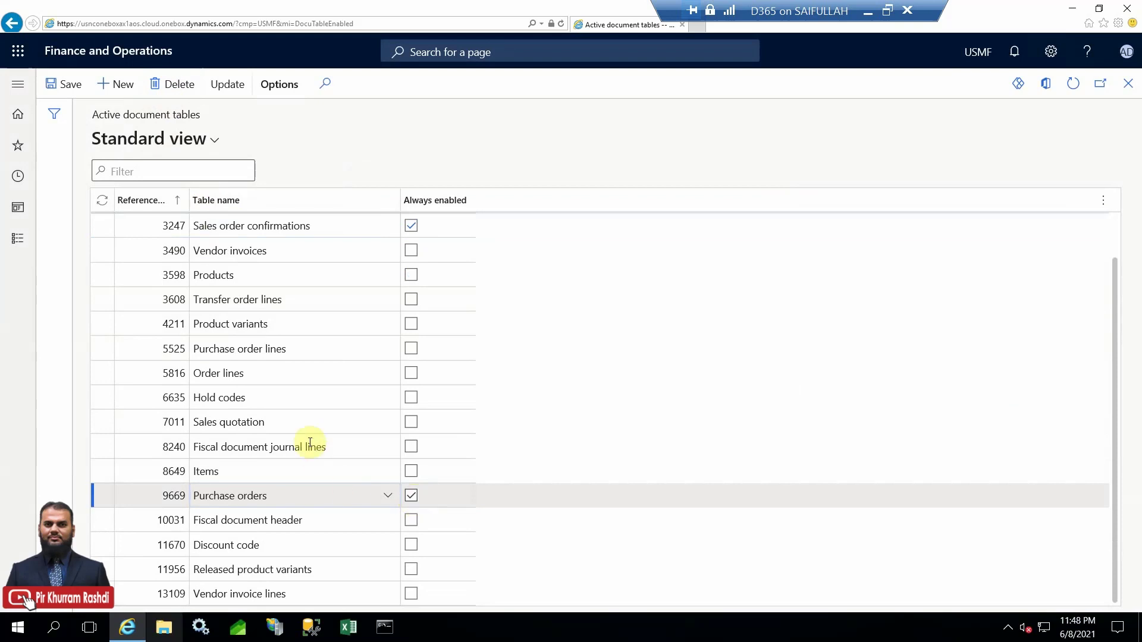
pyautogui.click(70, 85)
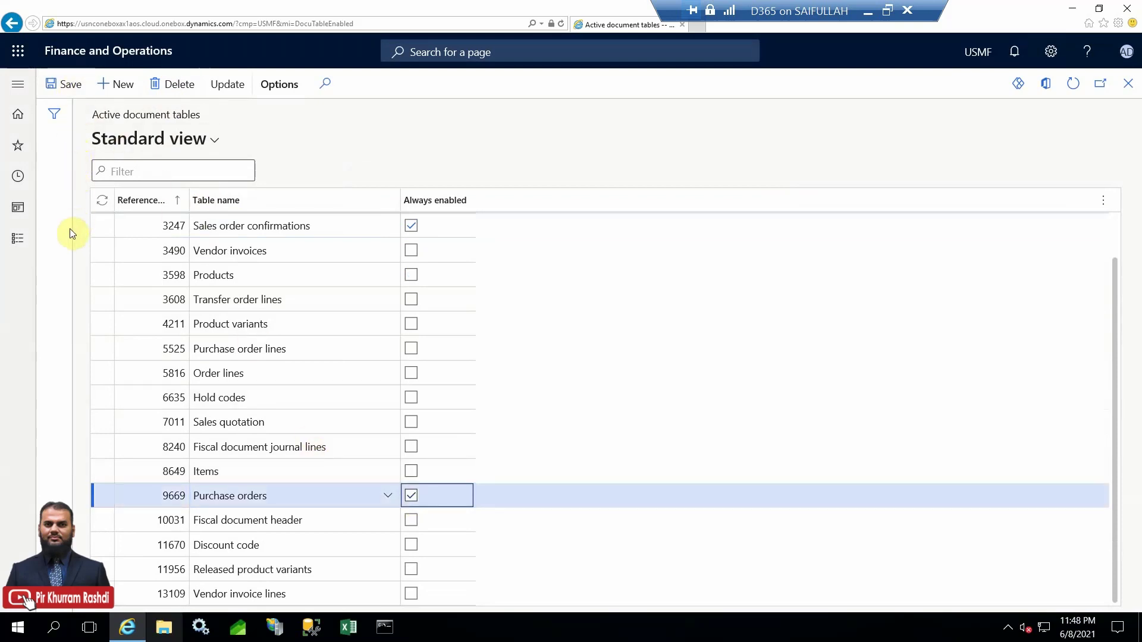
# Open All purchase orders in the Accounts payable module and open the attachments of the Best Supplier - Europe order.
pyautogui.click(18, 241)
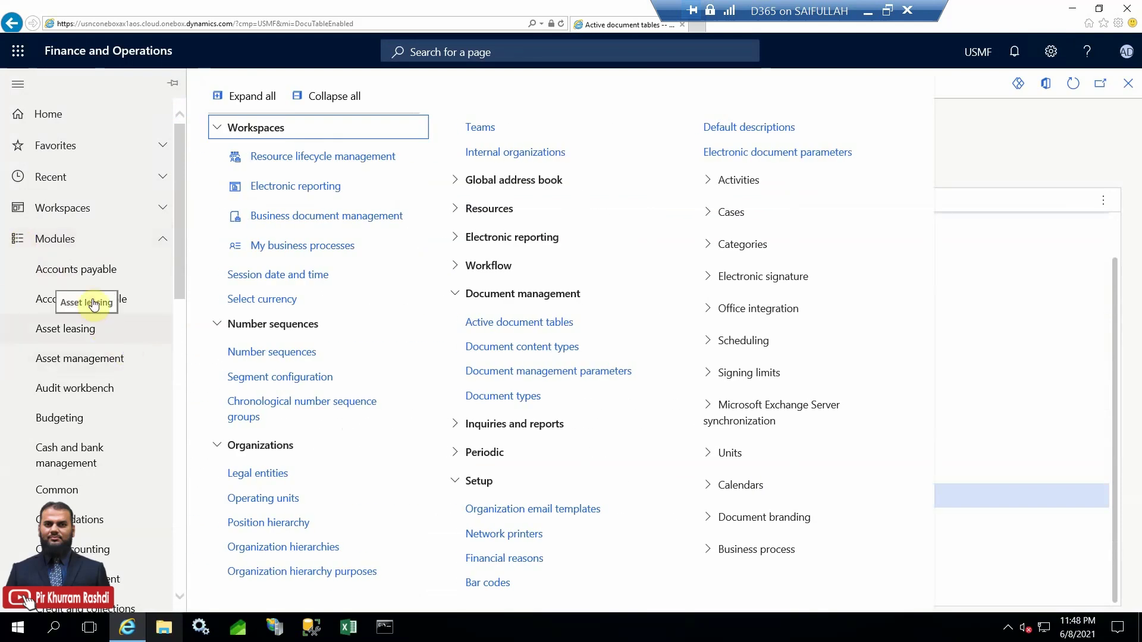
pyautogui.click(93, 270)
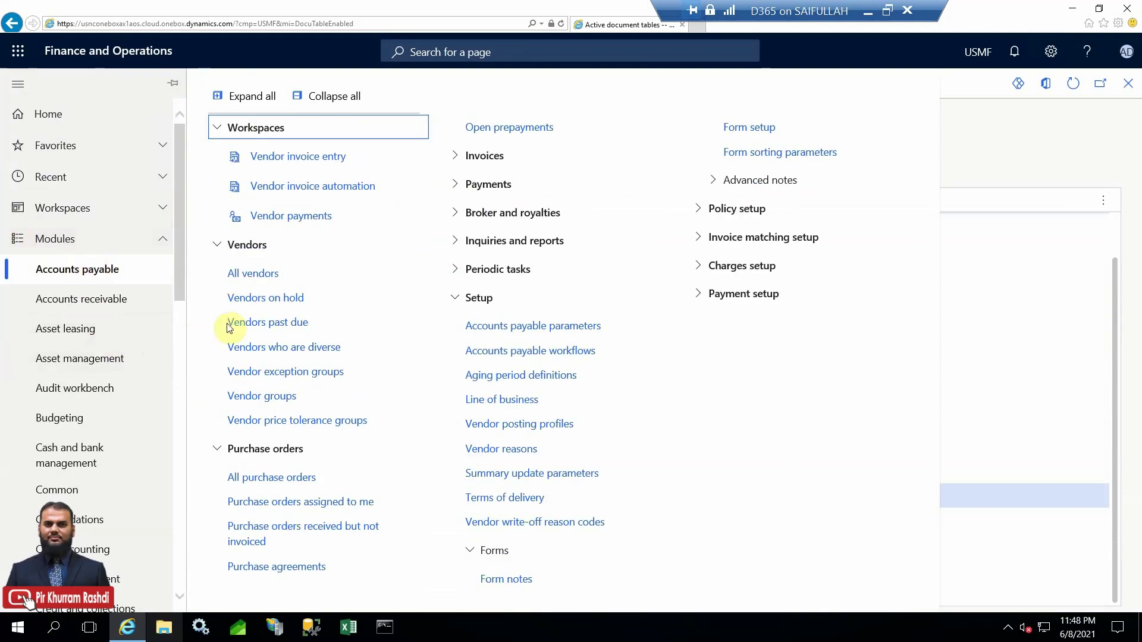
pyautogui.click(273, 474)
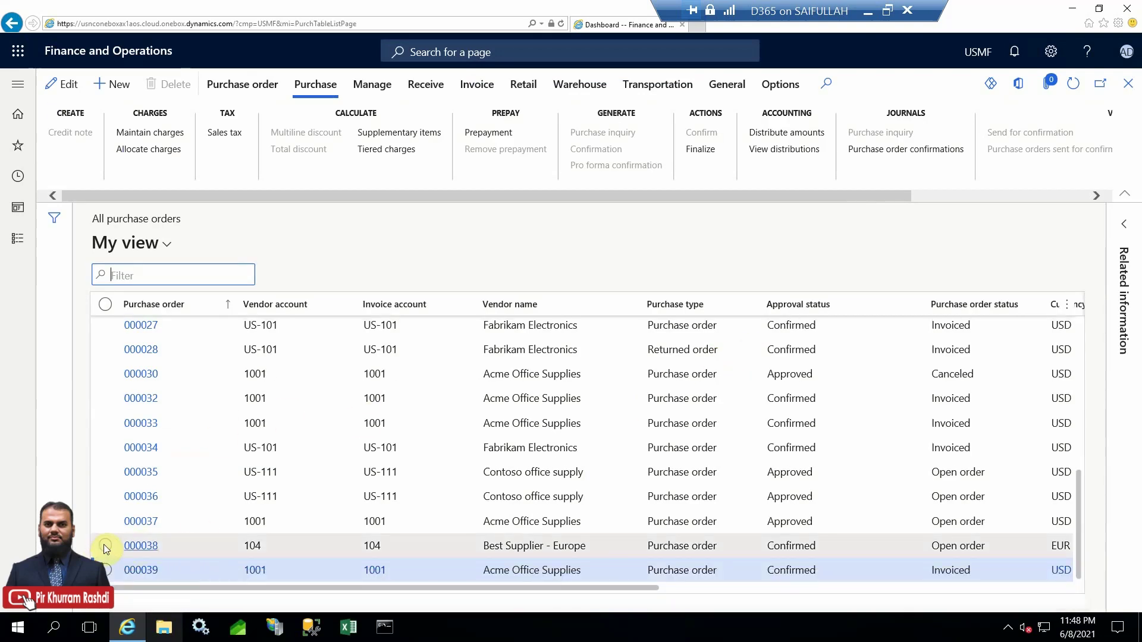
pyautogui.click(105, 548)
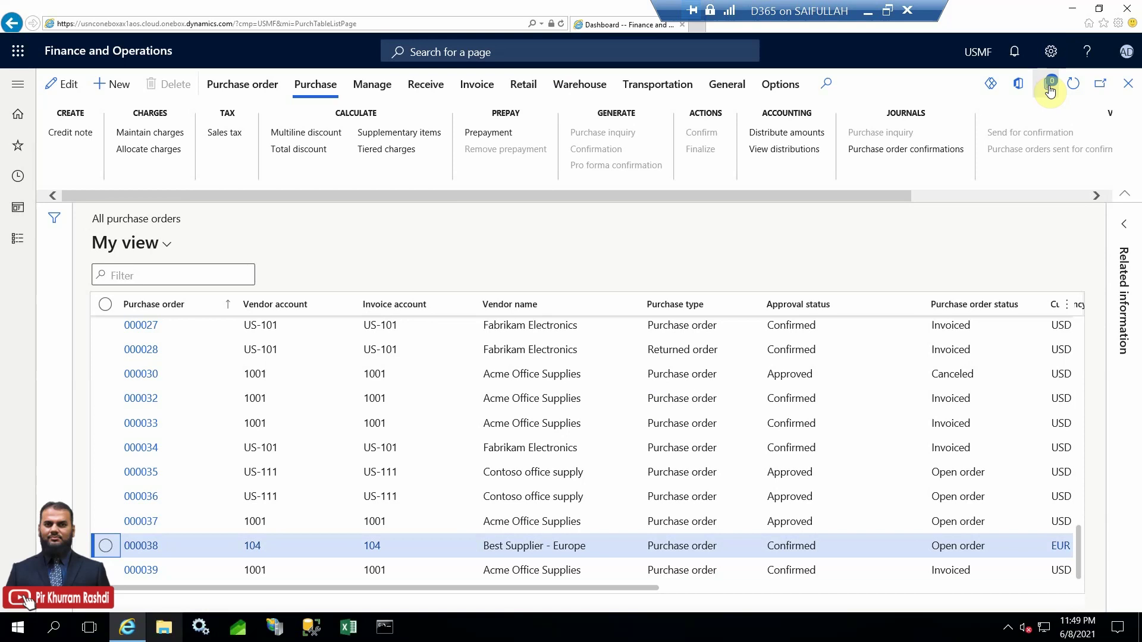
pyautogui.click(1049, 88)
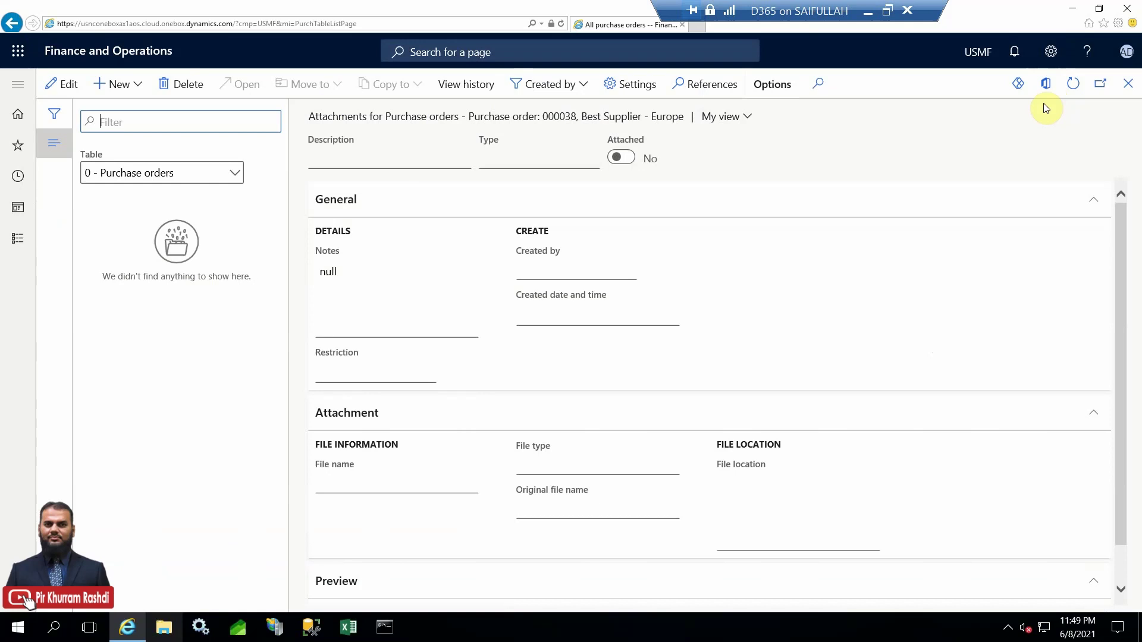
# Add a Note attachment to the purchase order with the description "note" and the notes text "terms and conditions".
pyautogui.click(140, 88)
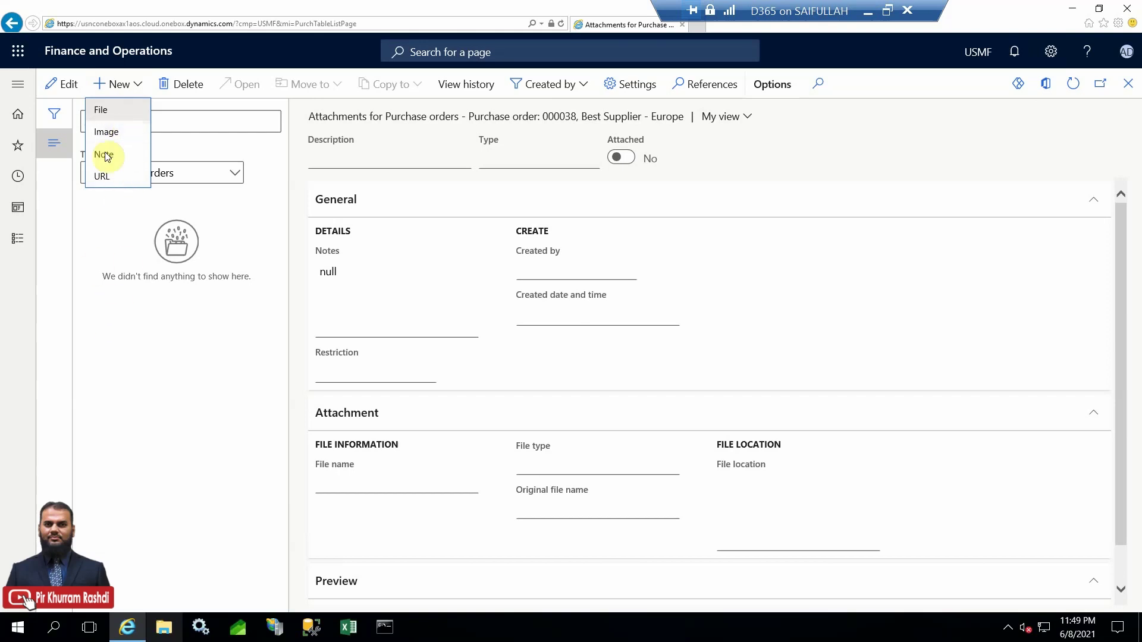
pyautogui.click(106, 156)
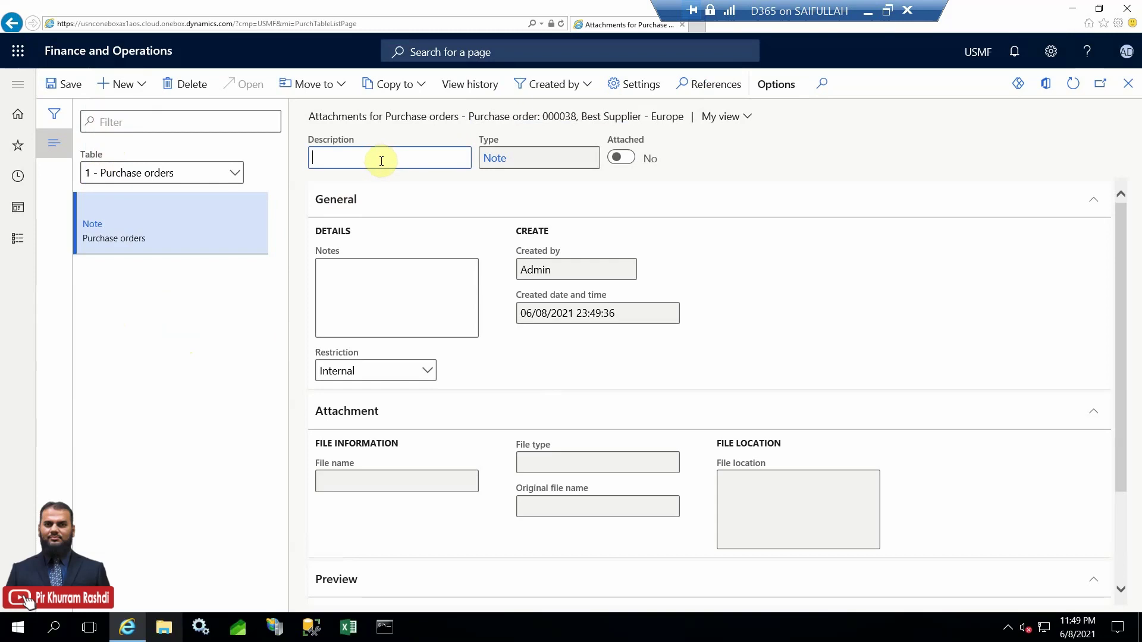
pyautogui.write('note')
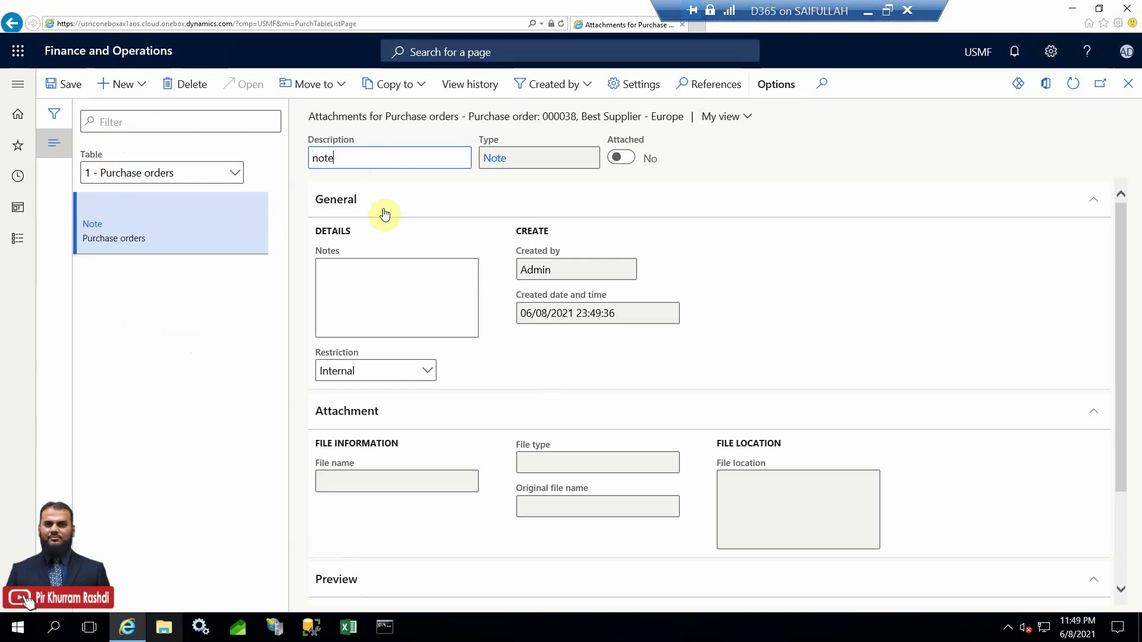
pyautogui.click(381, 296)
pyautogui.write('te')
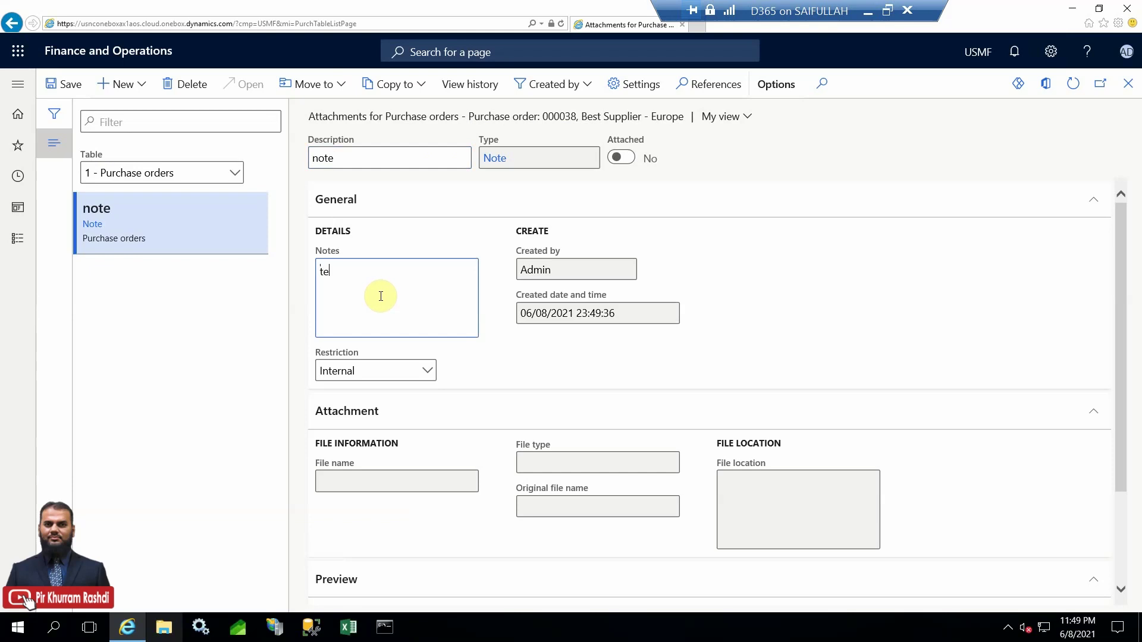
pyautogui.write('rms and conditions')
# Set the note's restriction to External, and save it before closing the attachments page.
pyautogui.click(427, 372)
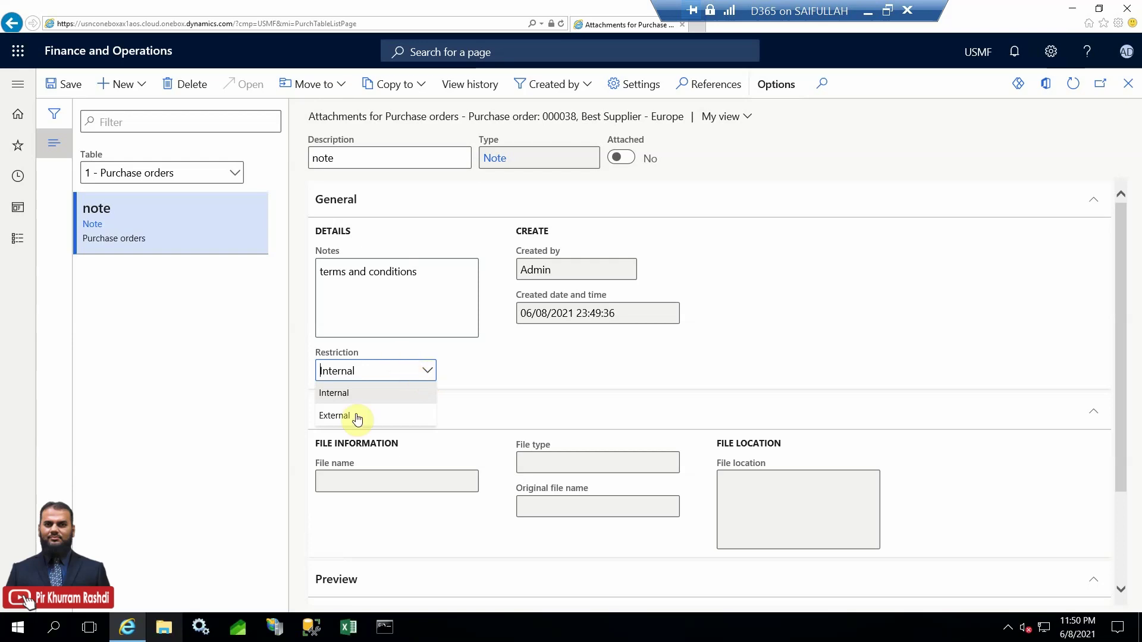
pyautogui.click(334, 415)
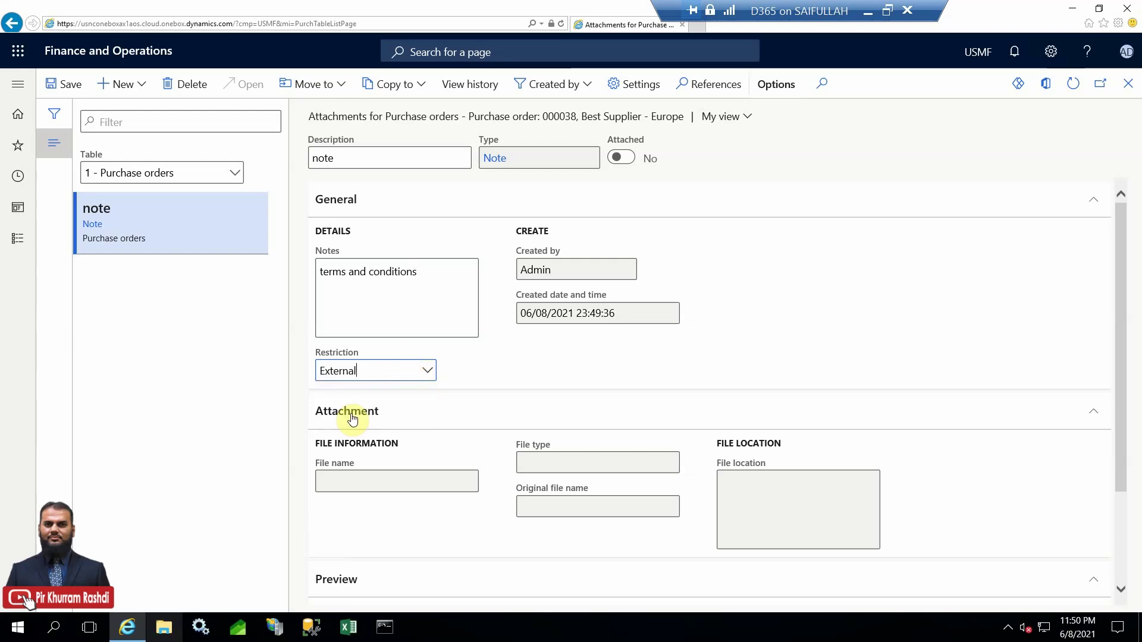
pyautogui.moveTo(1122, 260)
pyautogui.mouseDown()
pyautogui.moveTo(1119, 399)
pyautogui.moveTo(1109, 265)
pyautogui.mouseUp()
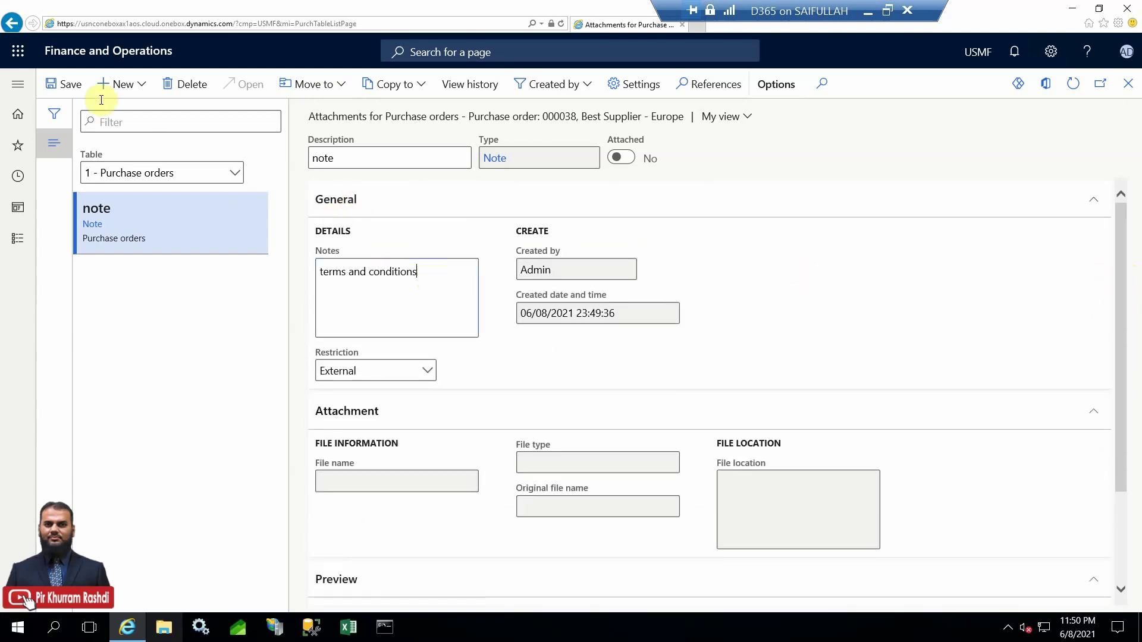
pyautogui.click(71, 87)
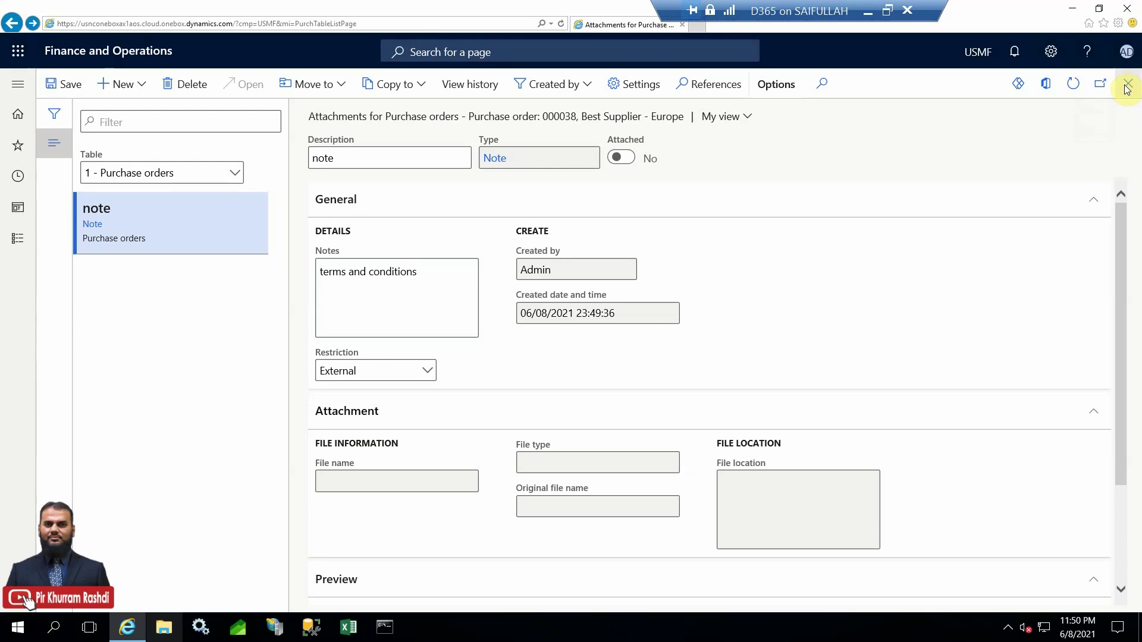
pyautogui.click(1126, 87)
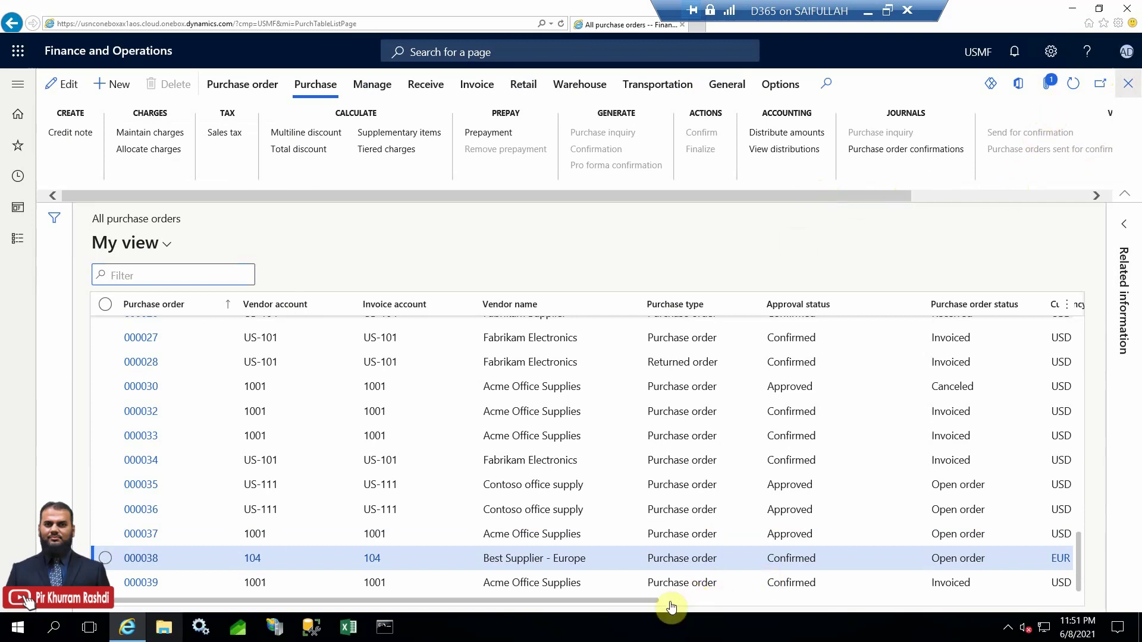
# Open the Best Supplier - Europe purchase order from the list and put it in edit mode.
pyautogui.click(712, 600)
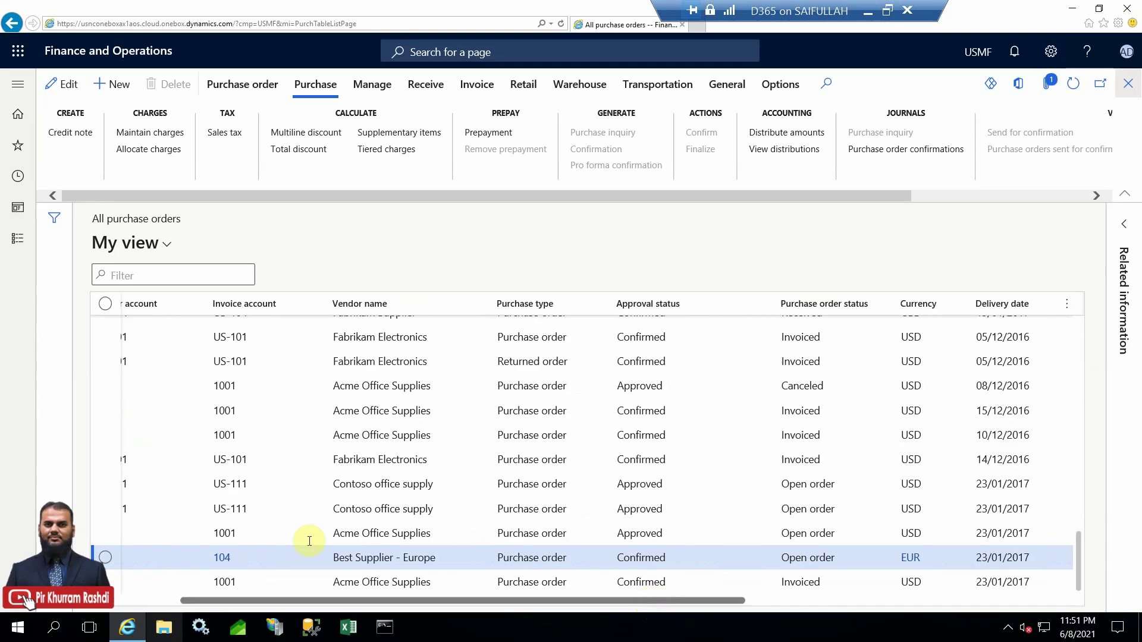
pyautogui.click(886, 149)
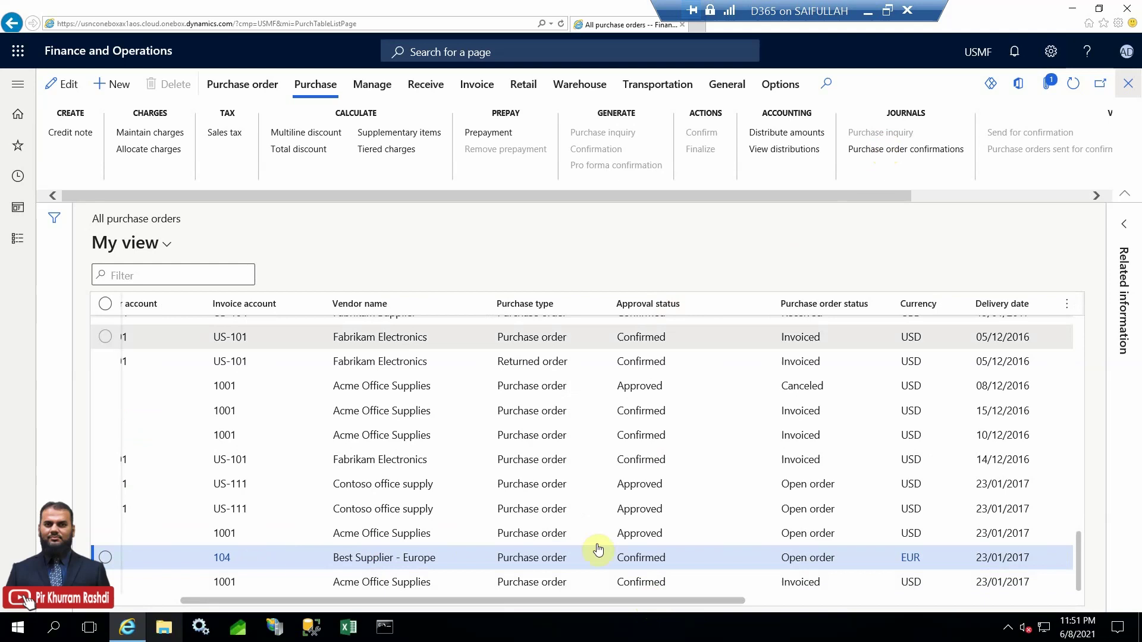
pyautogui.click(153, 555)
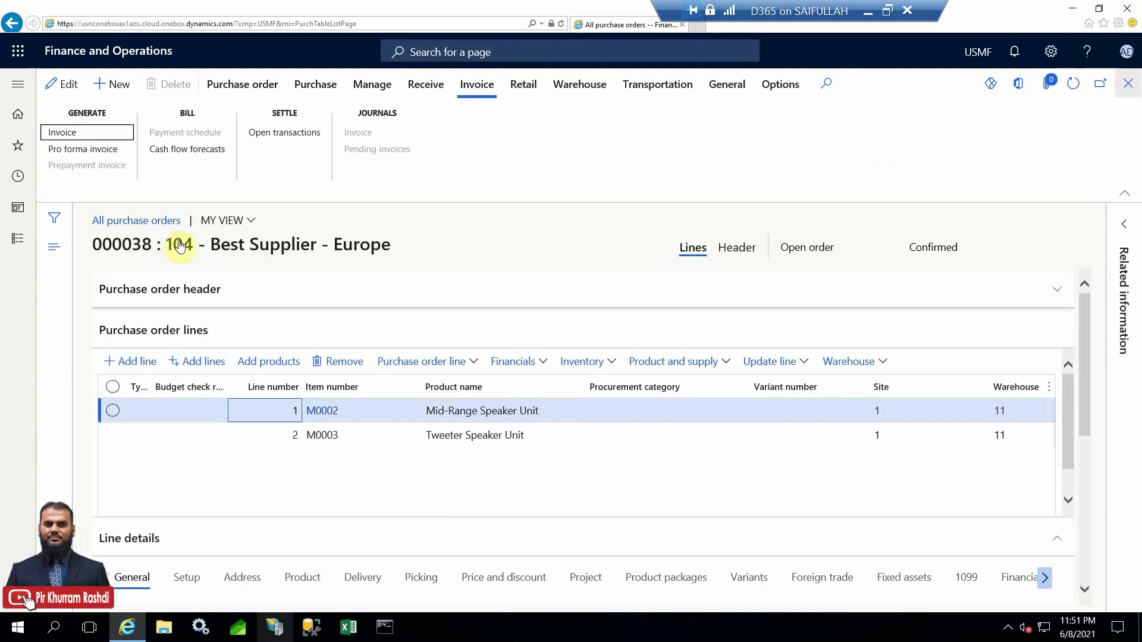
pyautogui.click(65, 86)
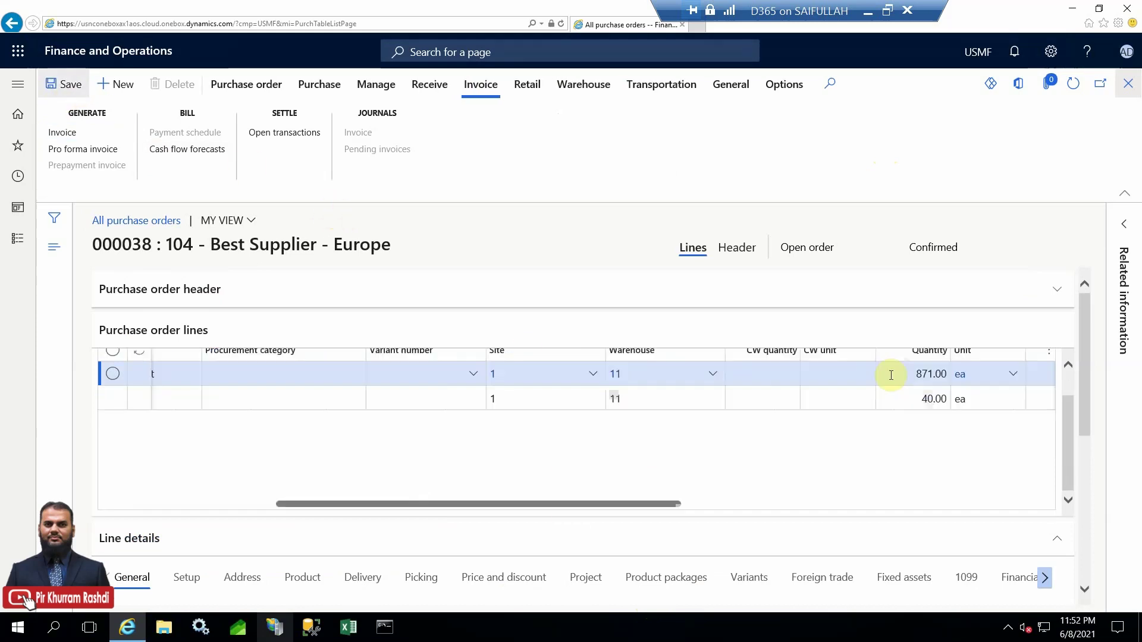
# Set the quantity of the Mid-Range Speaker Unit line to 900 and save the purchase order.
pyautogui.click(891, 374)
pyautogui.moveTo(891, 375); pyautogui.dragTo(947, 372)
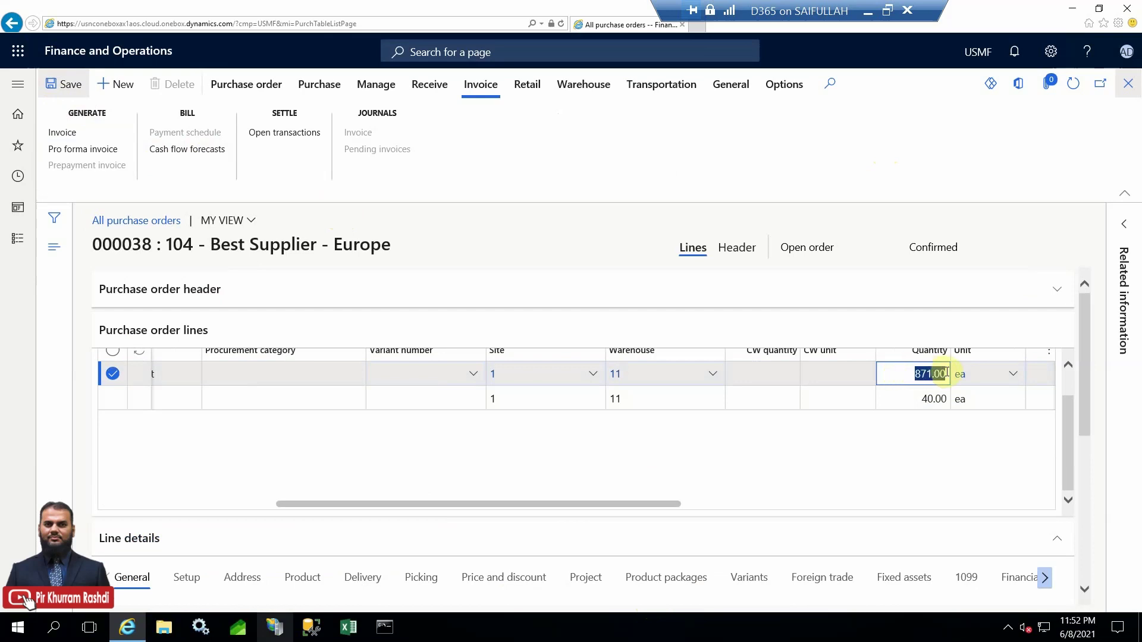
pyautogui.write('900')
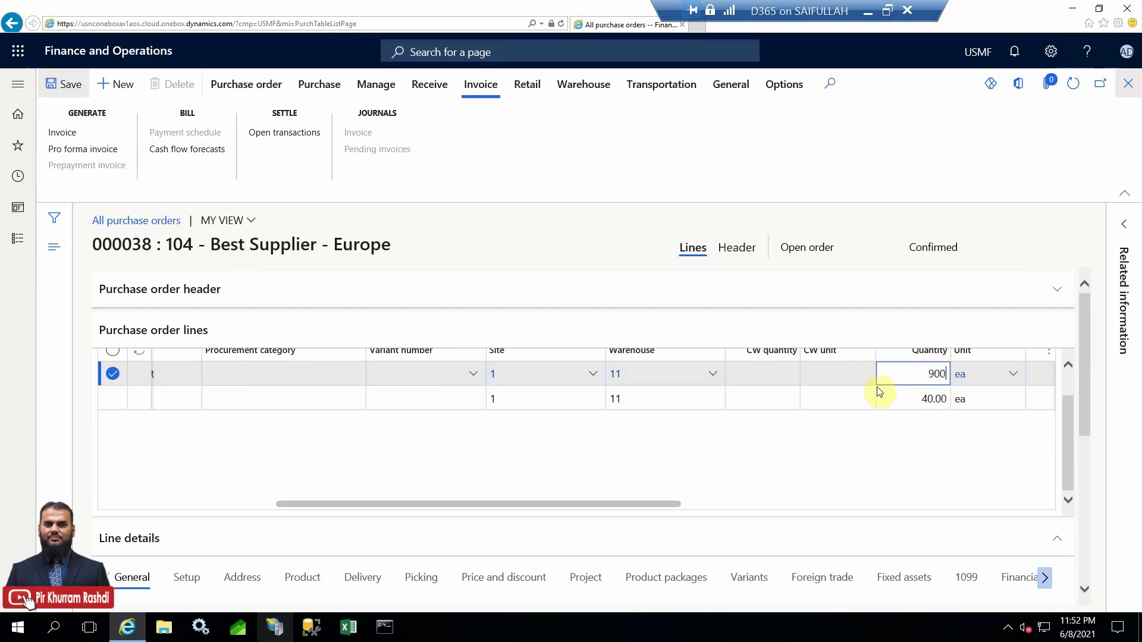
pyautogui.click(903, 399)
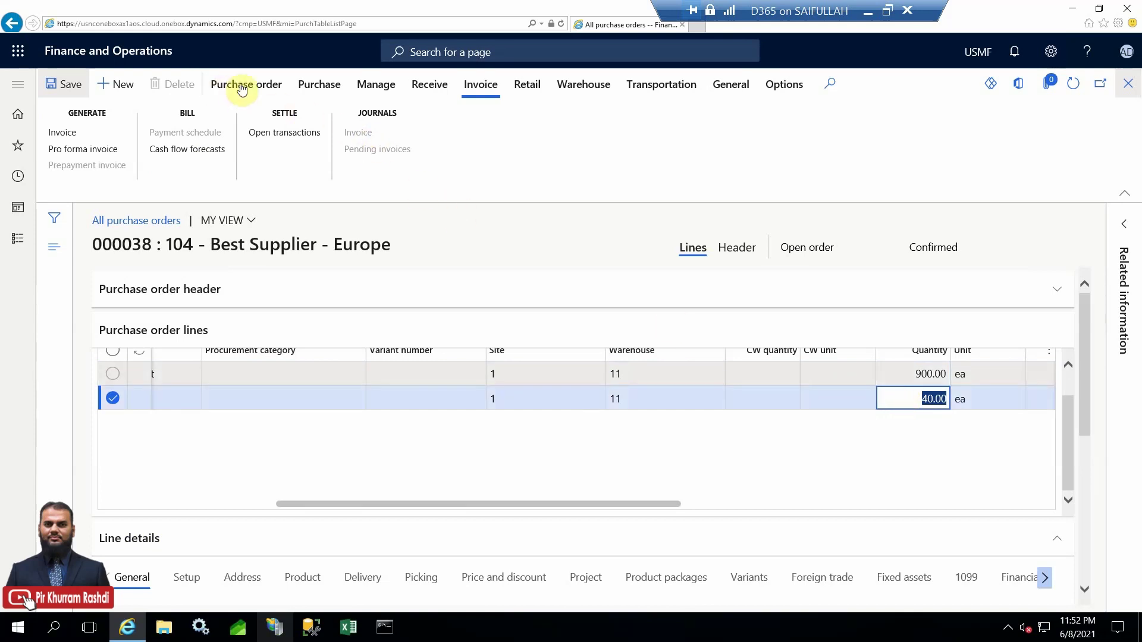
pyautogui.click(319, 84)
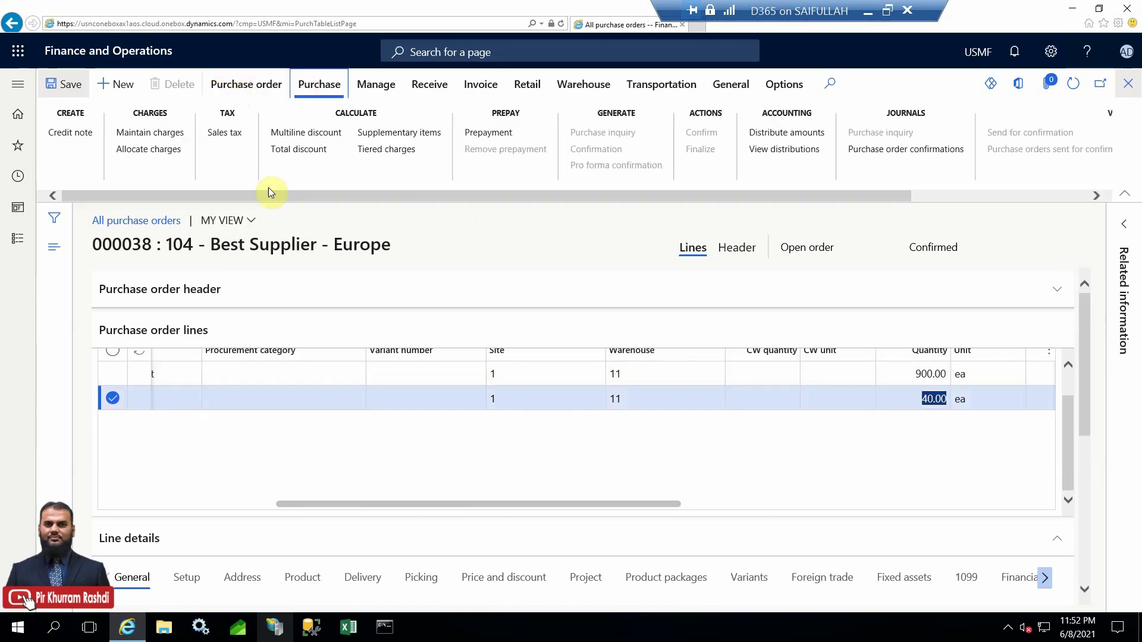
pyautogui.click(72, 85)
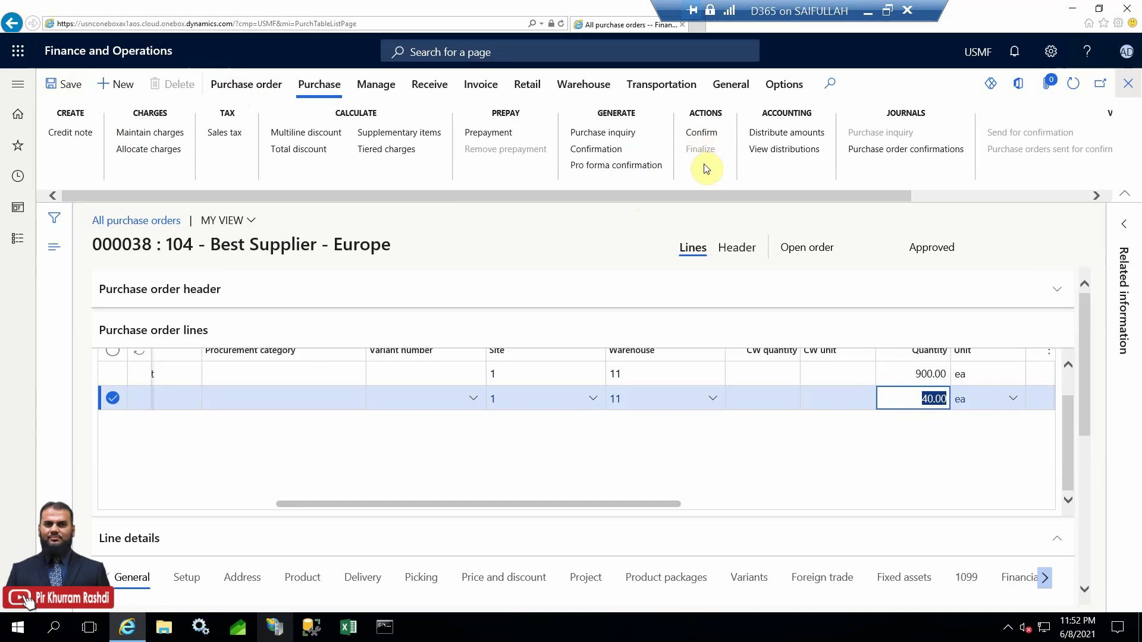
# Start a purchase order confirmation with Print purchase order and Use print management destination set to Yes, and Posting set to No.
pyautogui.click(609, 154)
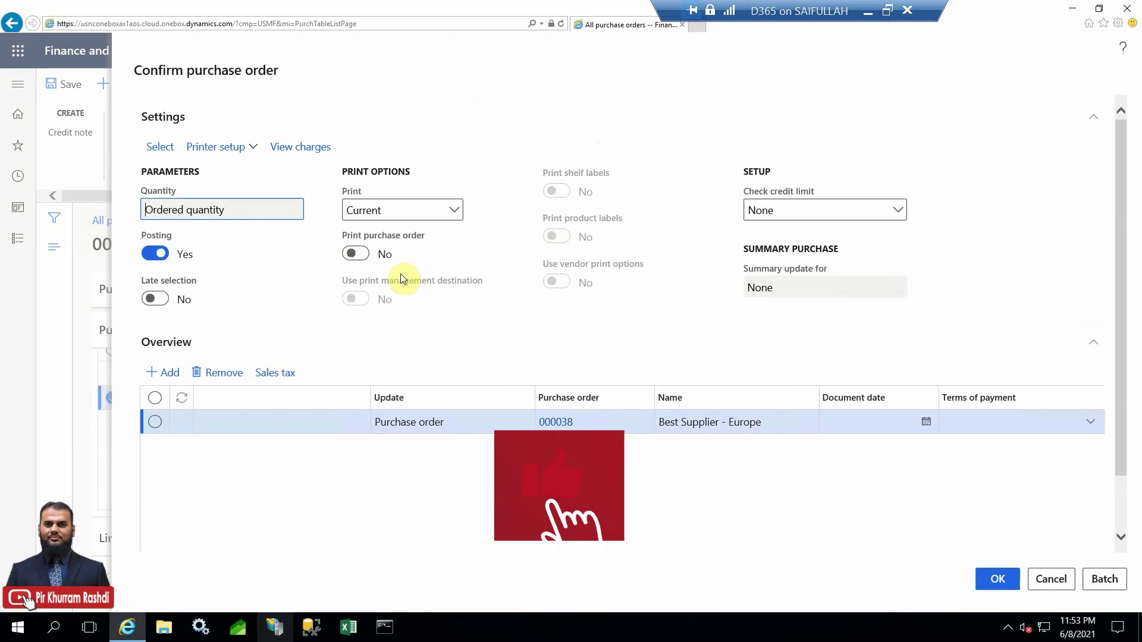
pyautogui.moveTo(401, 278)
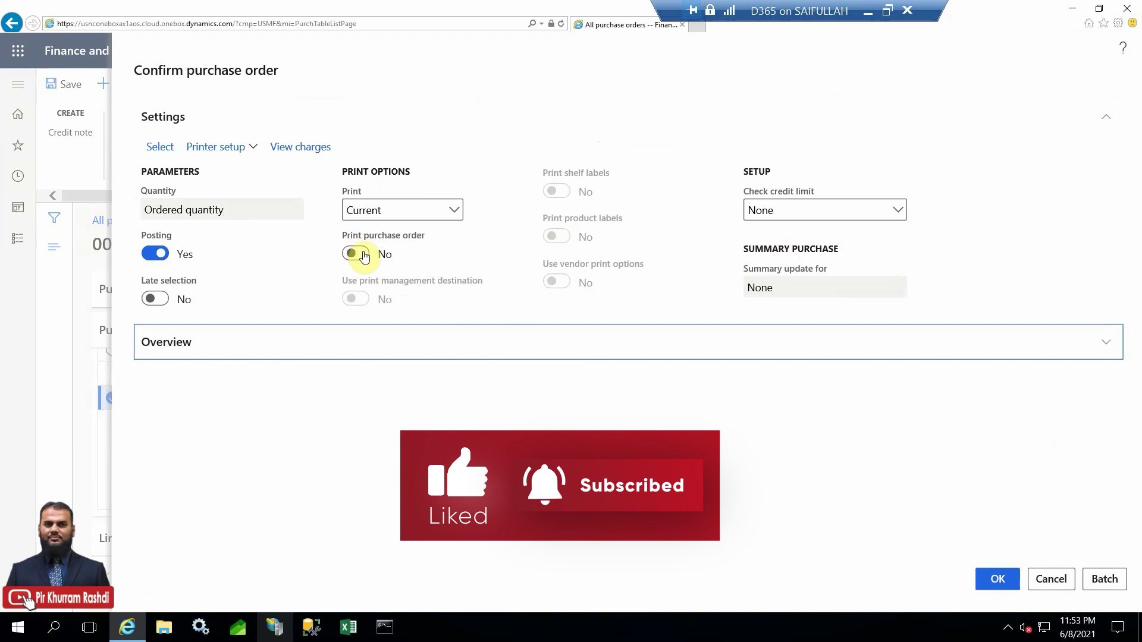
pyautogui.click(364, 256)
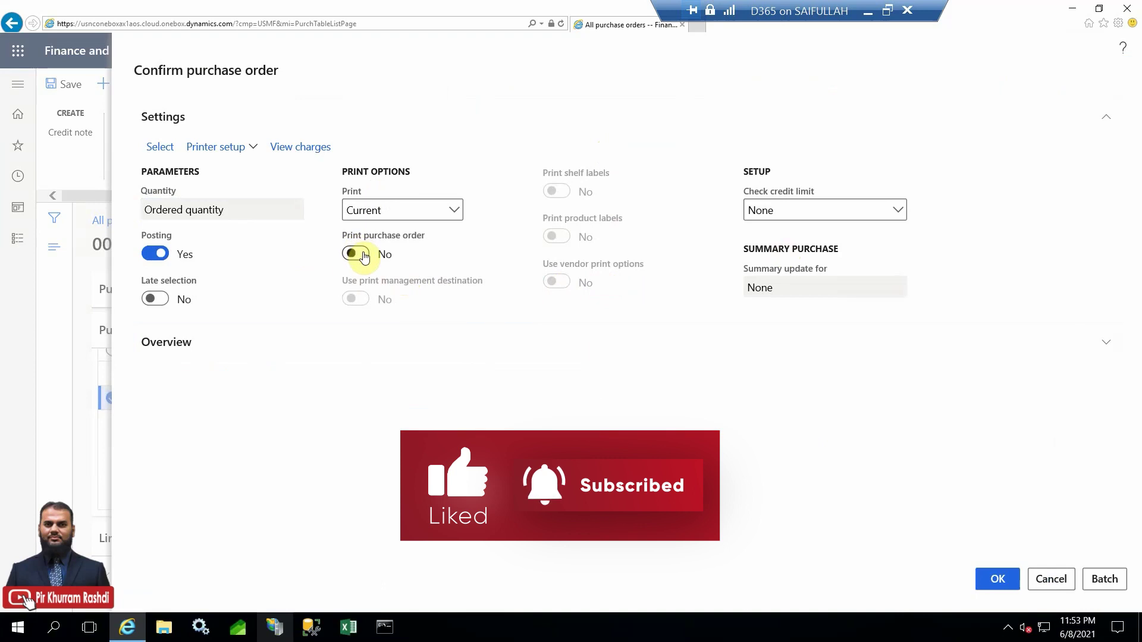
pyautogui.click(364, 256)
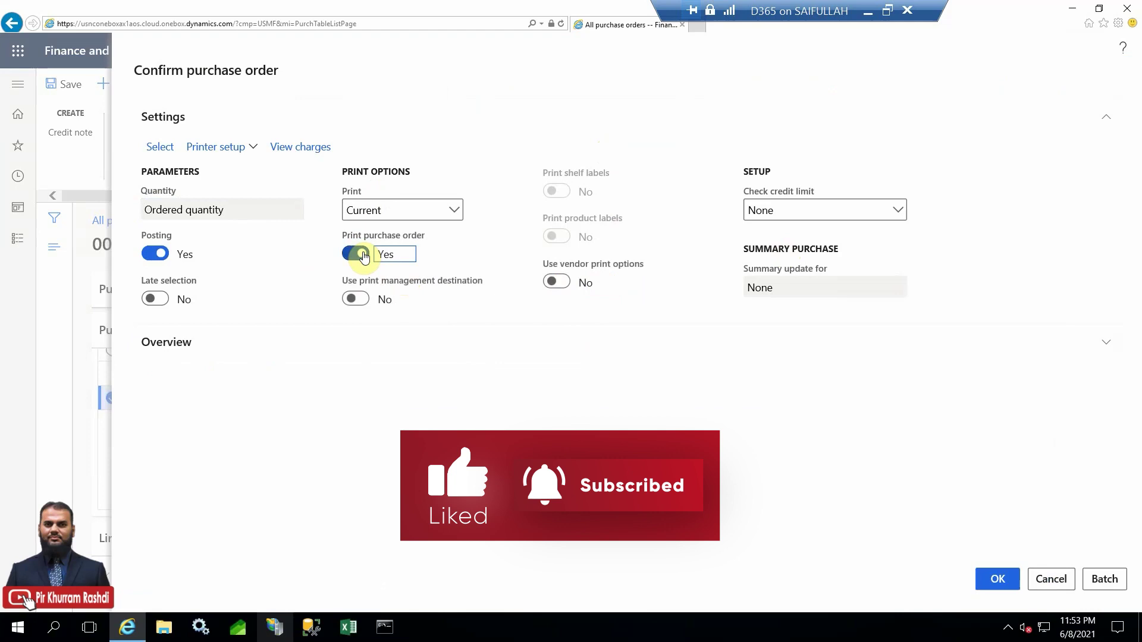
pyautogui.click(357, 299)
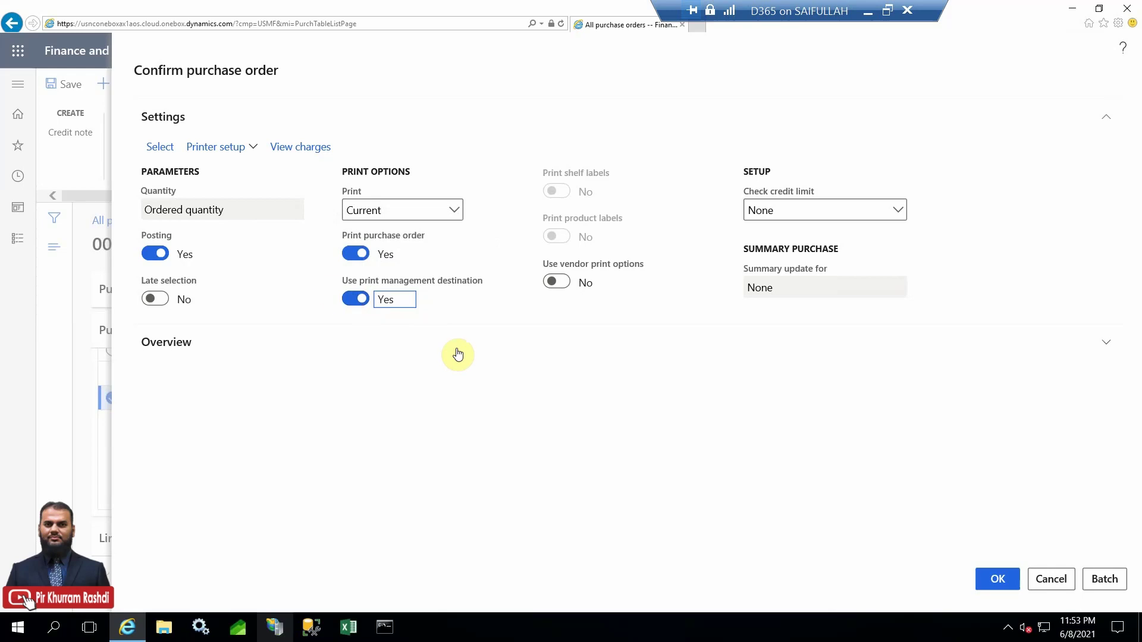
pyautogui.click(153, 254)
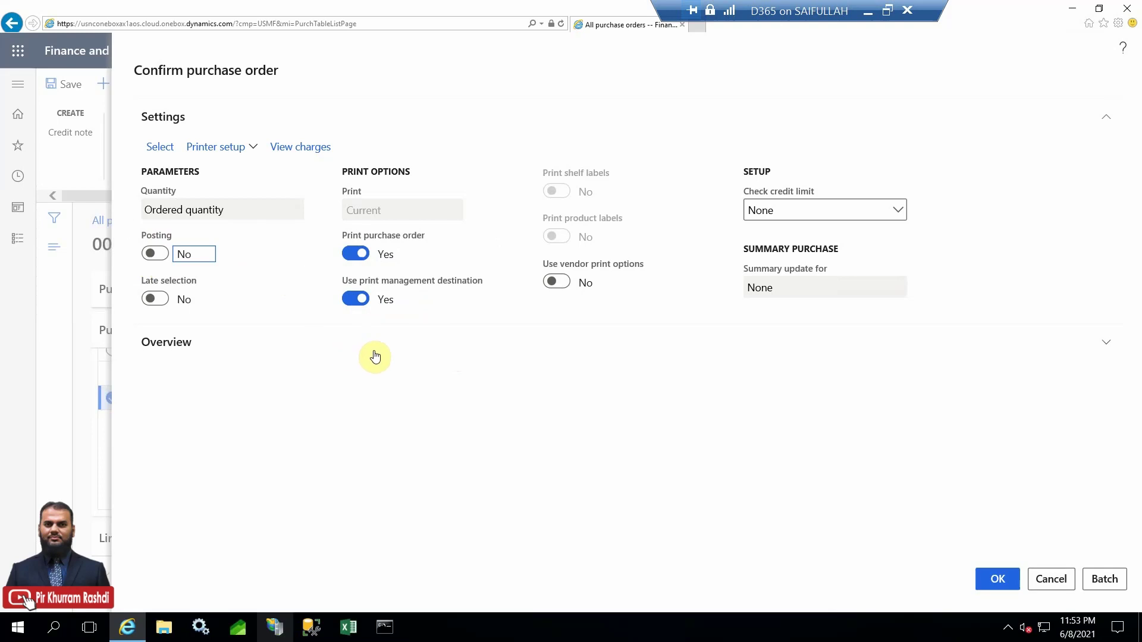
# Set the confirmation's document date to 06/08/2021 and run it to generate the purchase order report.
pyautogui.click(183, 348)
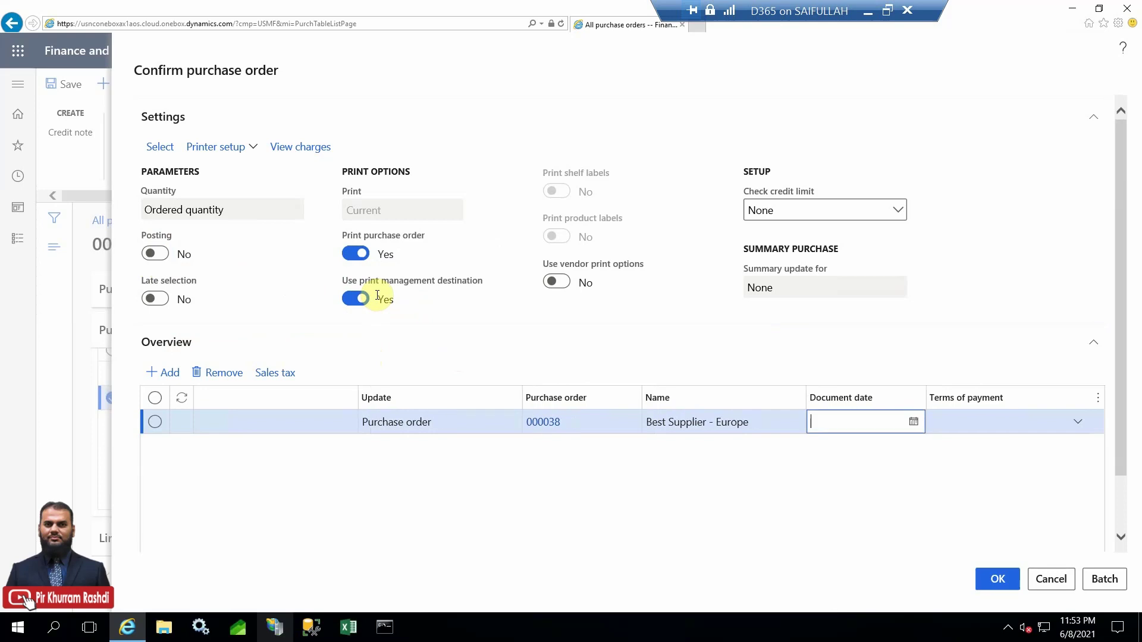
pyautogui.click(913, 422)
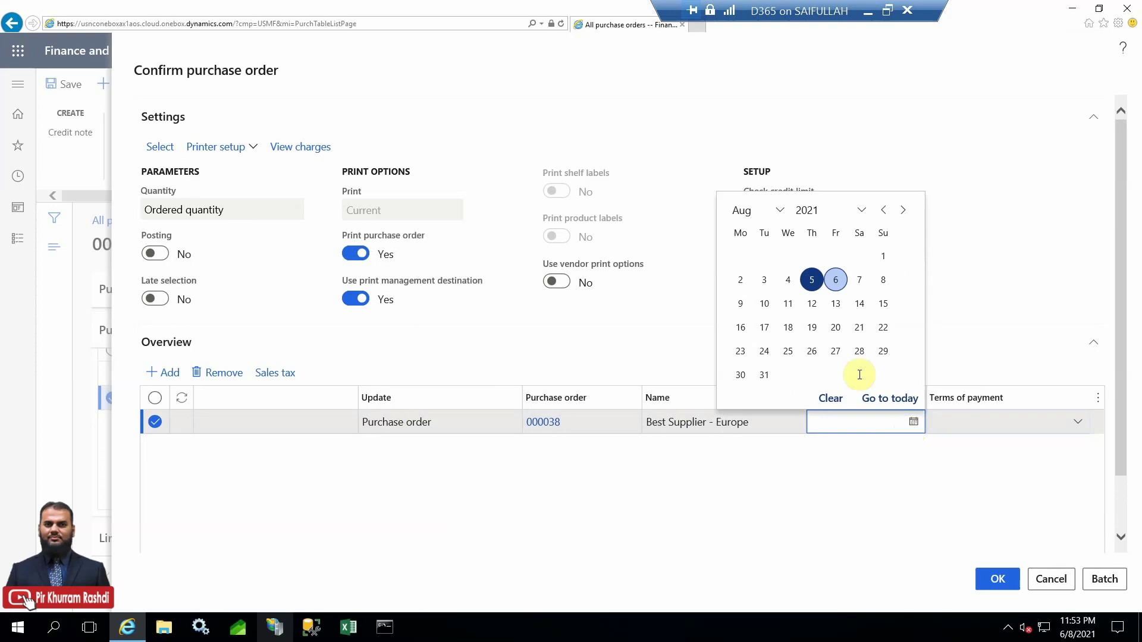
pyautogui.click(836, 281)
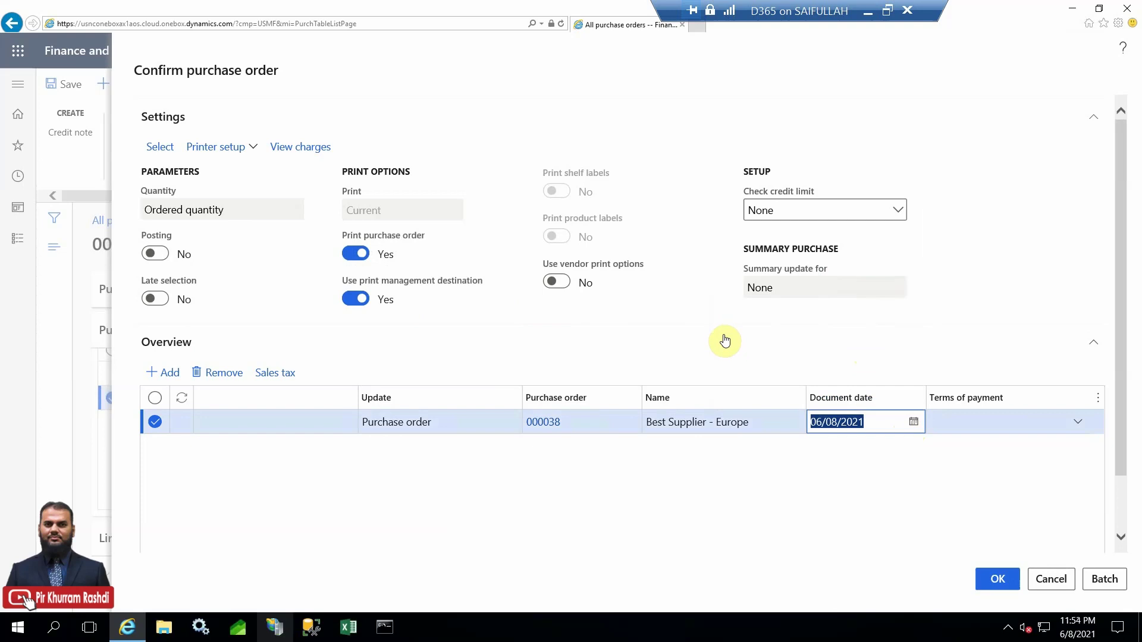
pyautogui.click(996, 580)
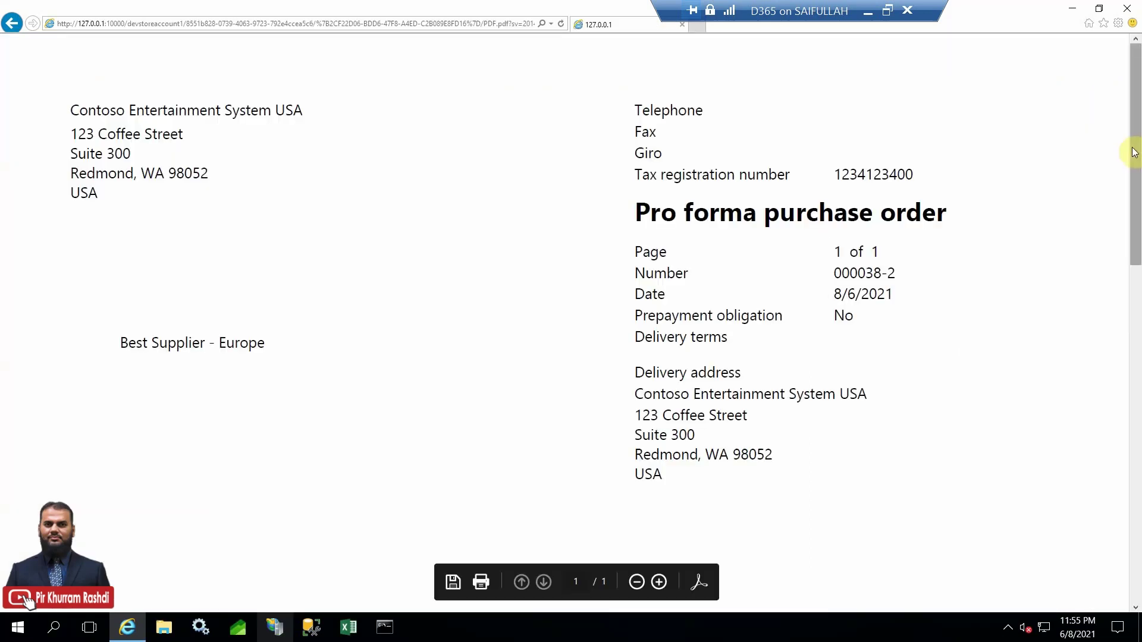
# Examine the pro forma purchase order's lines, the attached note text and the form notes text printed above the totals.
pyautogui.scroll(-5, 1134, 234)
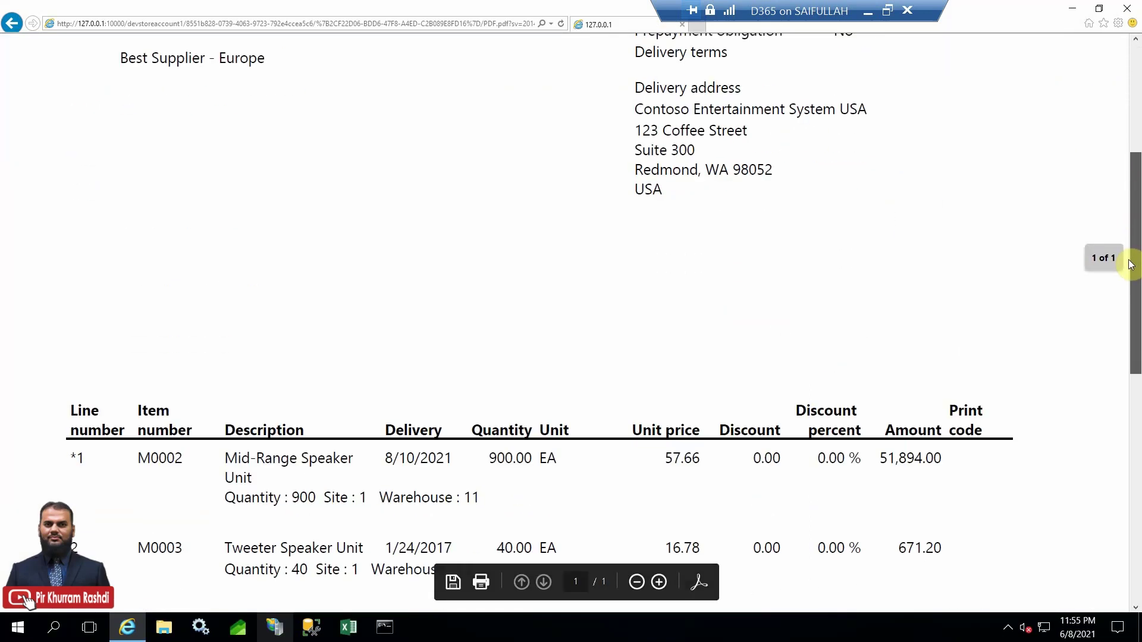
pyautogui.scroll(-1, 1125, 325)
pyautogui.scroll(-4, 1126, 325)
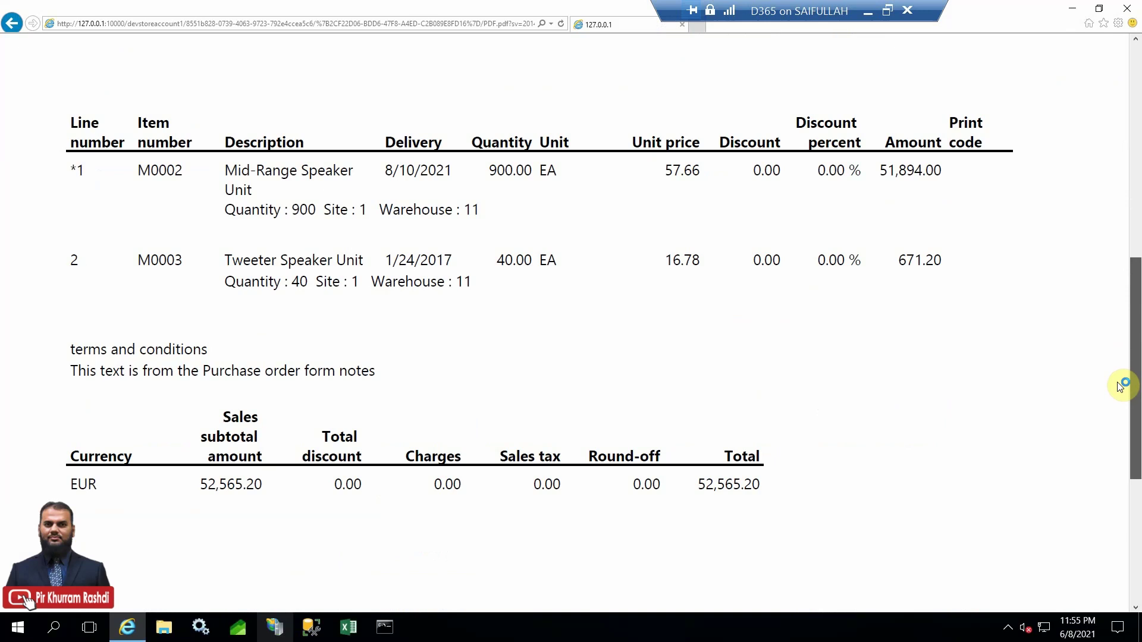
pyautogui.scroll(-1, 1120, 386)
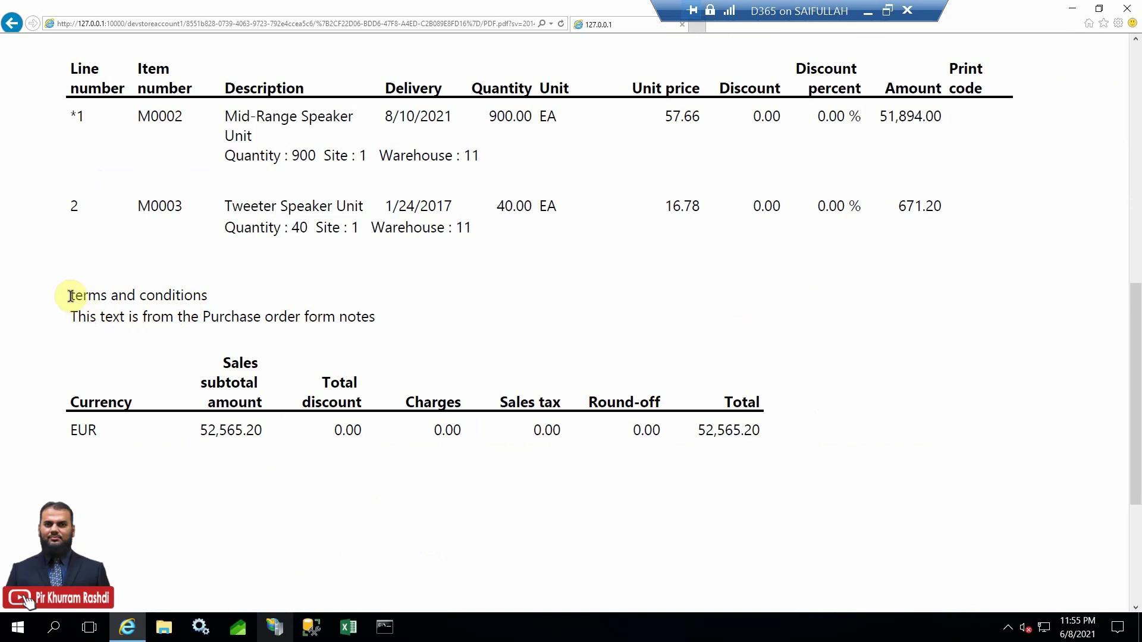
pyautogui.moveTo(70, 296); pyautogui.dragTo(210, 296)
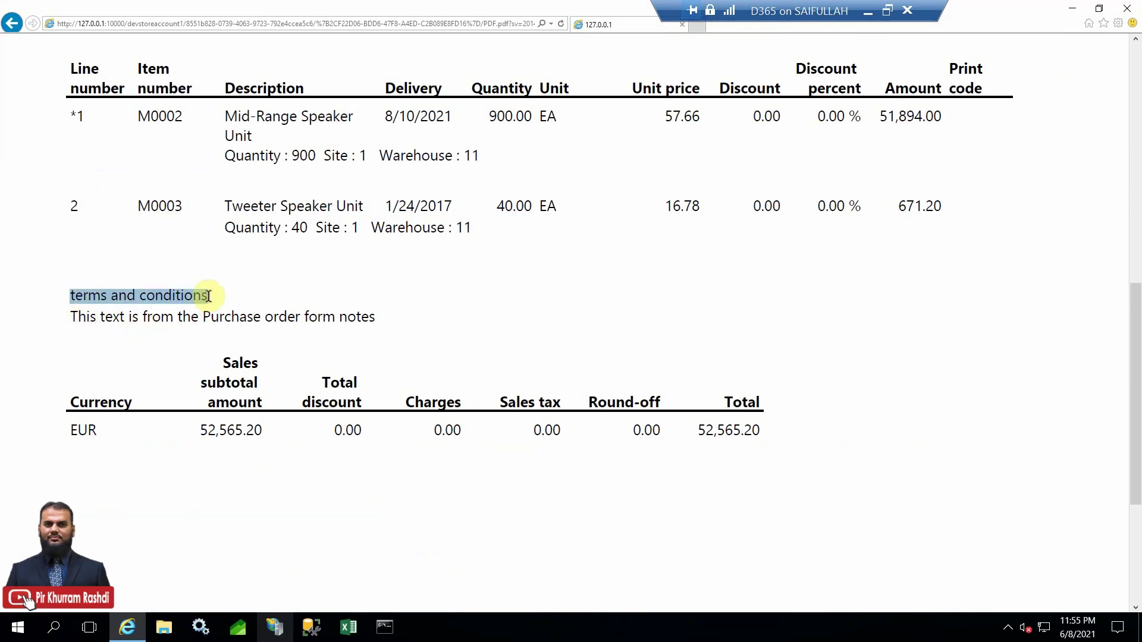
pyautogui.moveTo(69, 317); pyautogui.dragTo(379, 318)
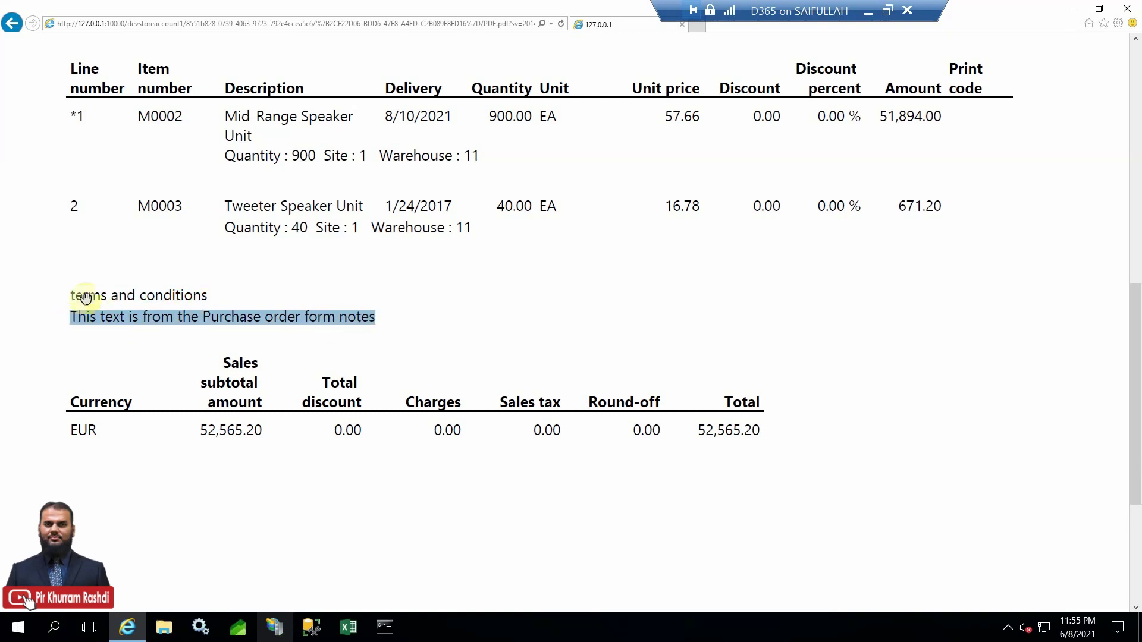
pyautogui.moveTo(66, 294); pyautogui.dragTo(202, 295)
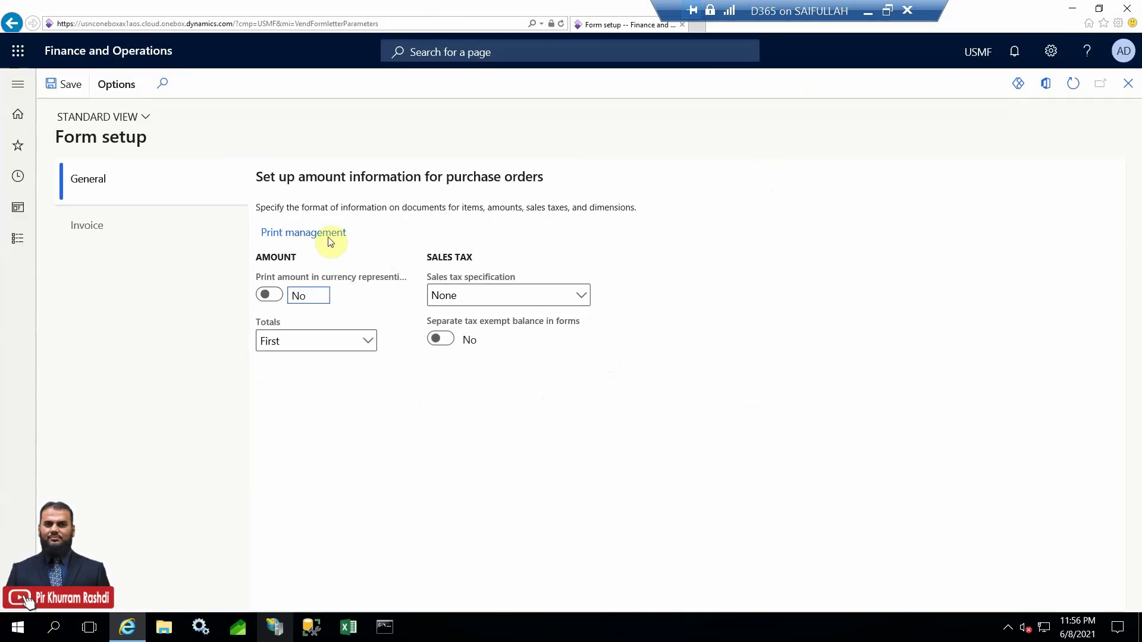
# Open the footer text of the original Purchase order document in the accounts payable print management setup.
pyautogui.click(325, 239)
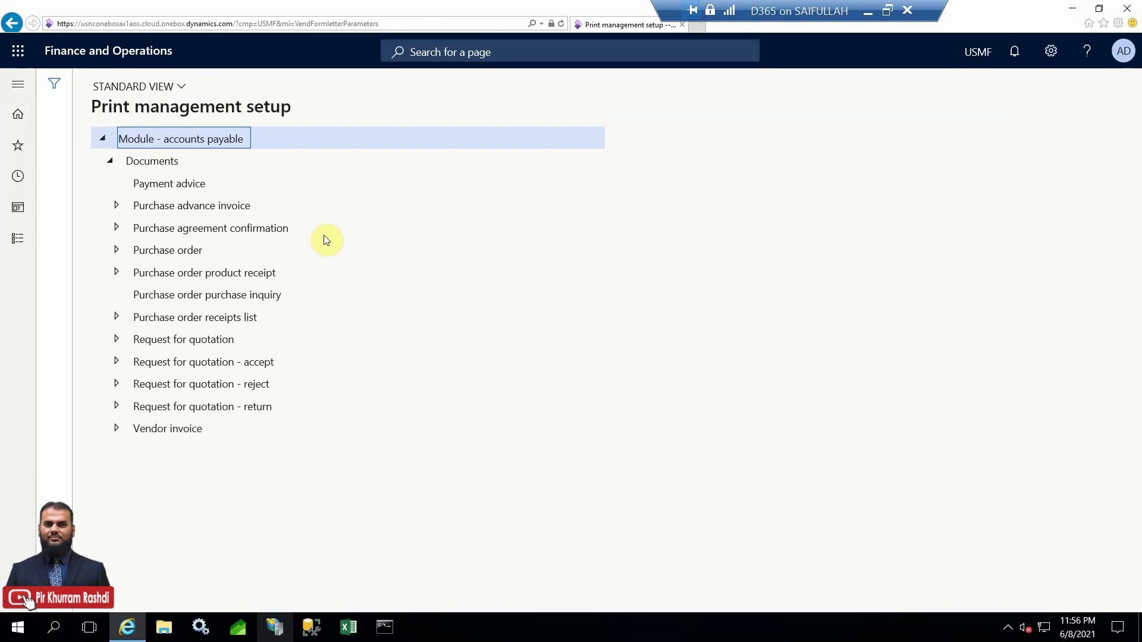
pyautogui.click(117, 251)
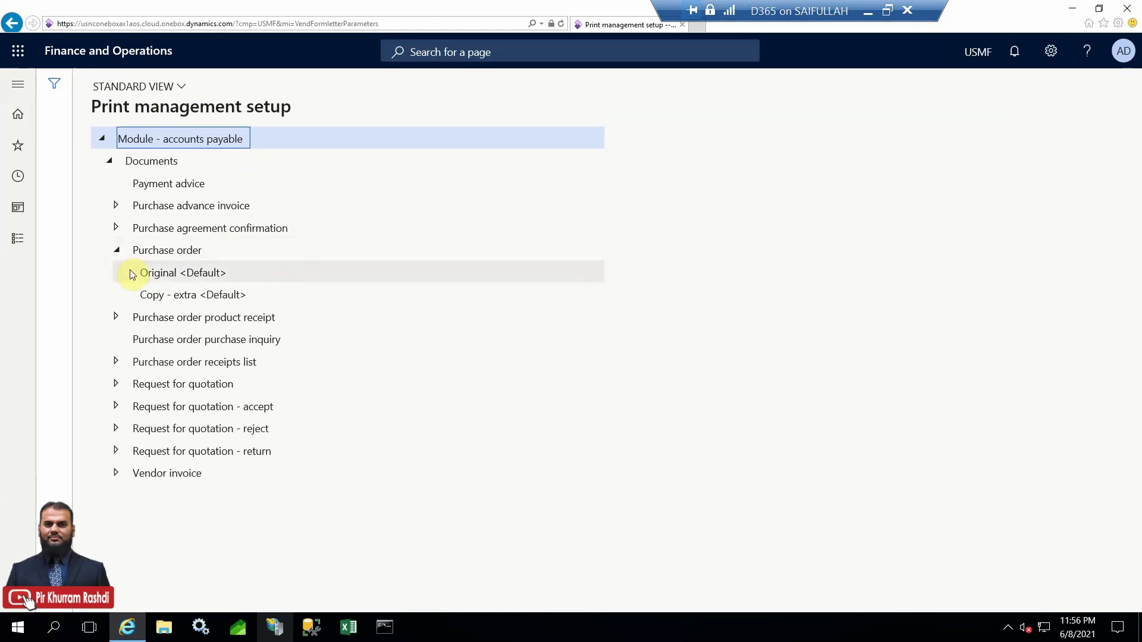
pyautogui.click(152, 273)
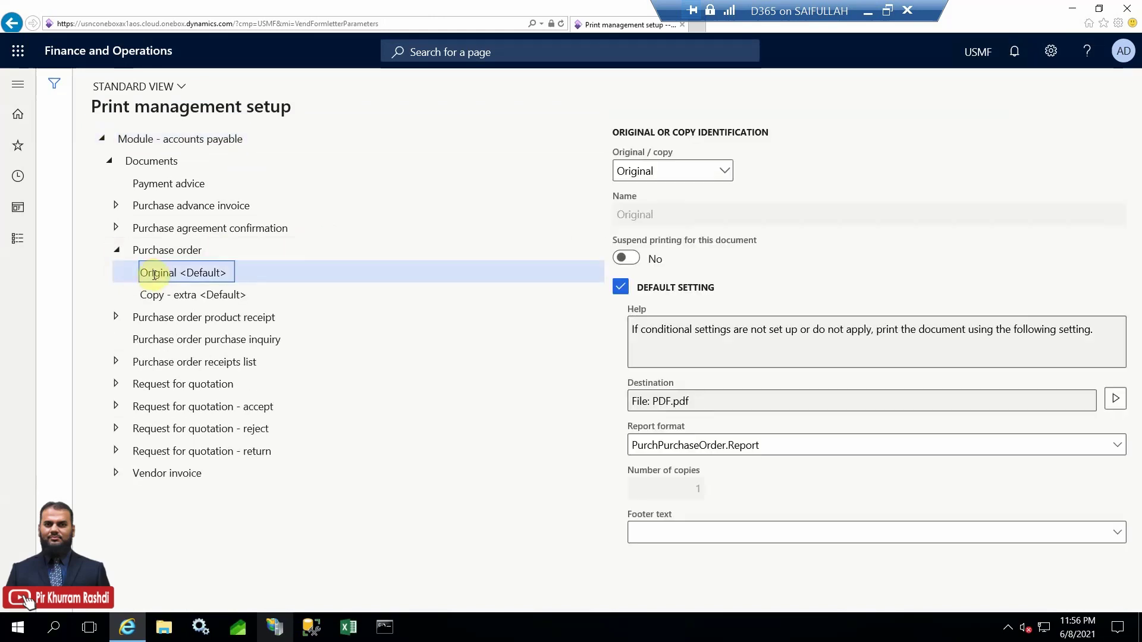
pyautogui.click(167, 292)
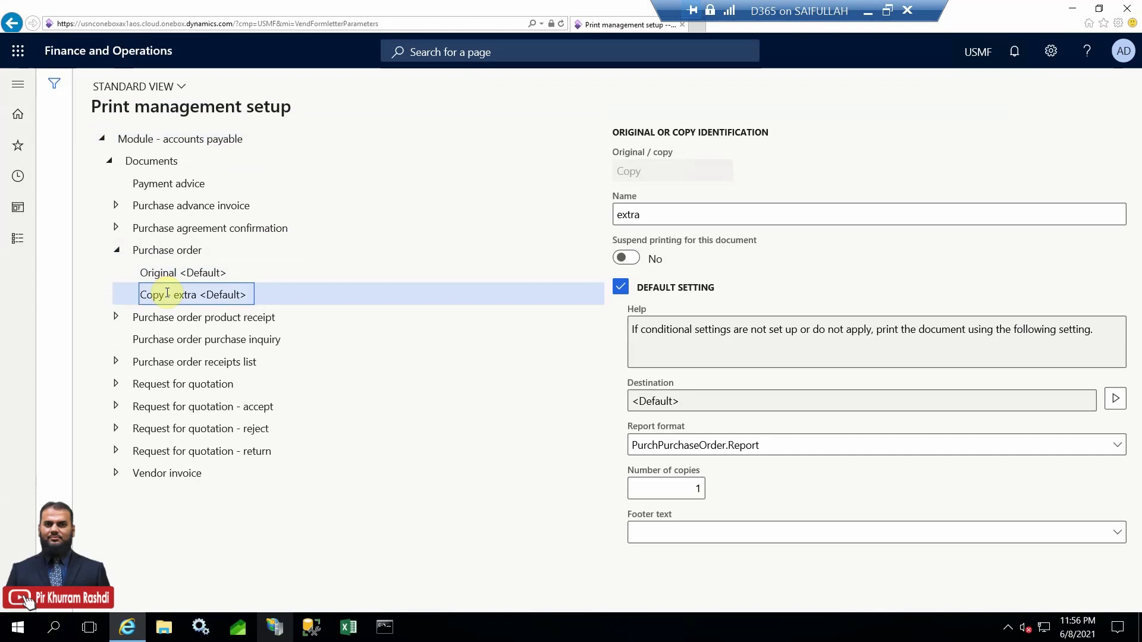
pyautogui.press('Up')
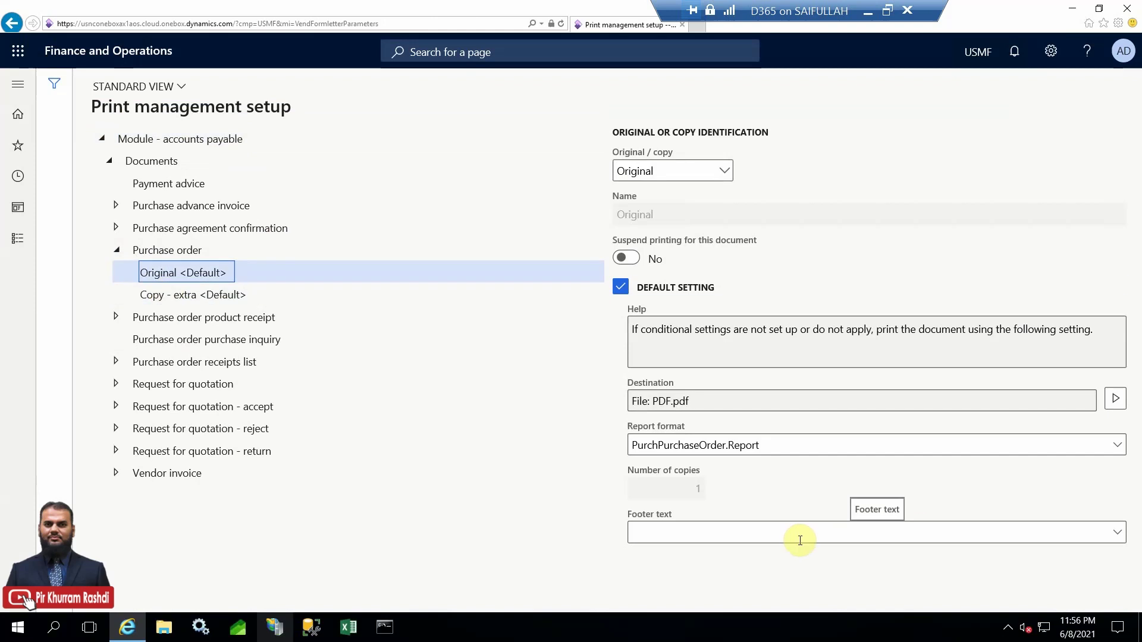
pyautogui.click(799, 538)
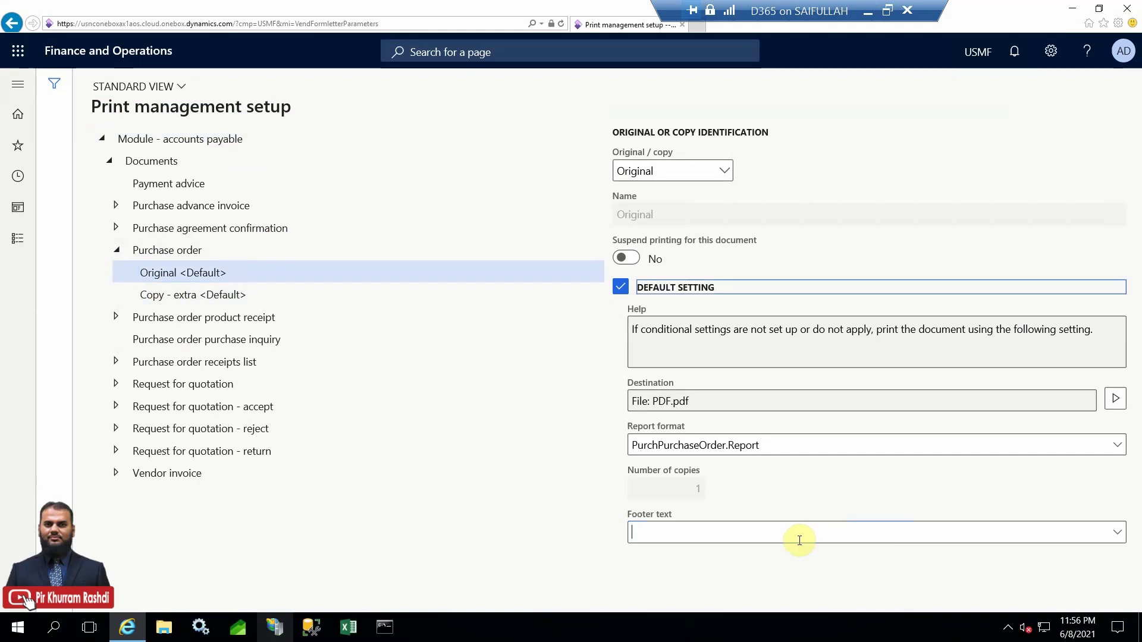
pyautogui.click(799, 540)
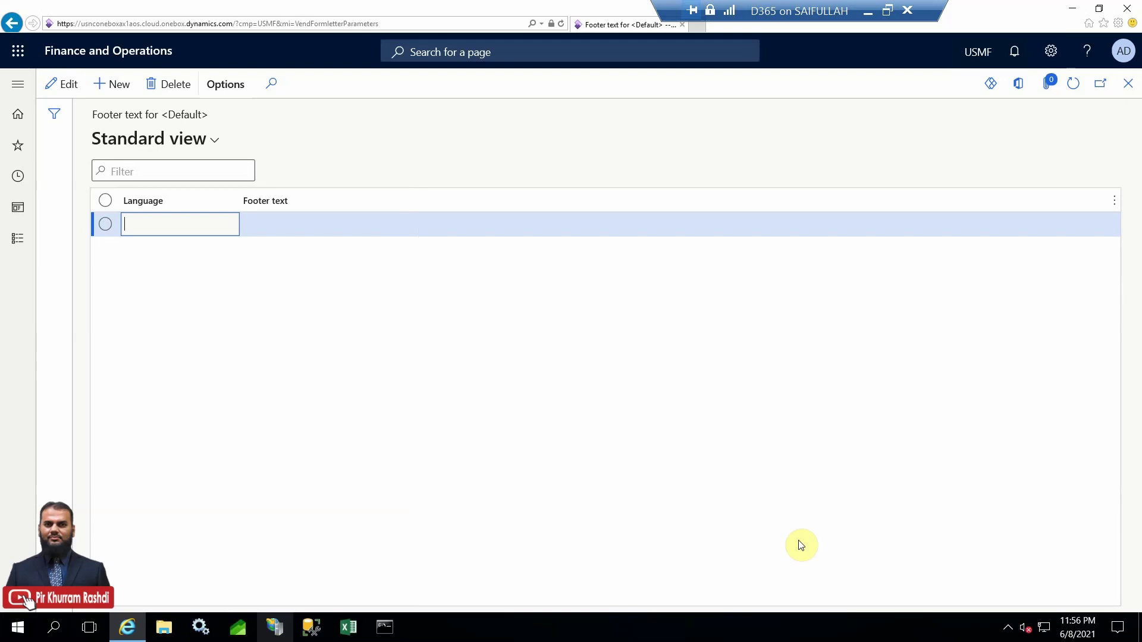
# Add the en-us footer text "Company's instructions as footer note." to the original Purchase order document and save it.
pyautogui.click(218, 228)
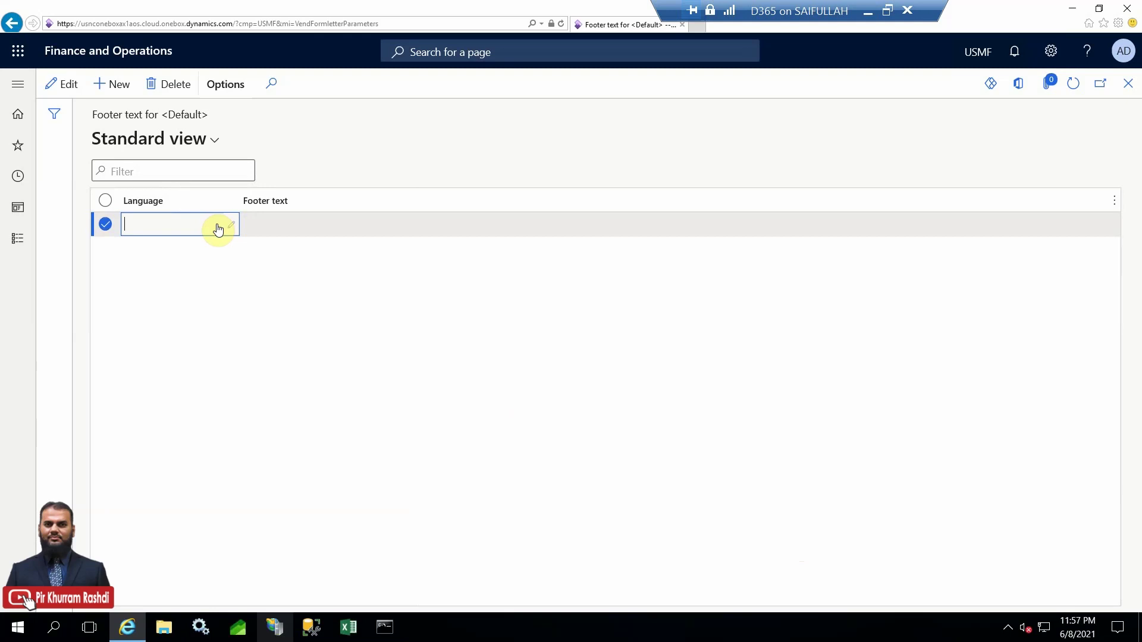
pyautogui.write('en-us')
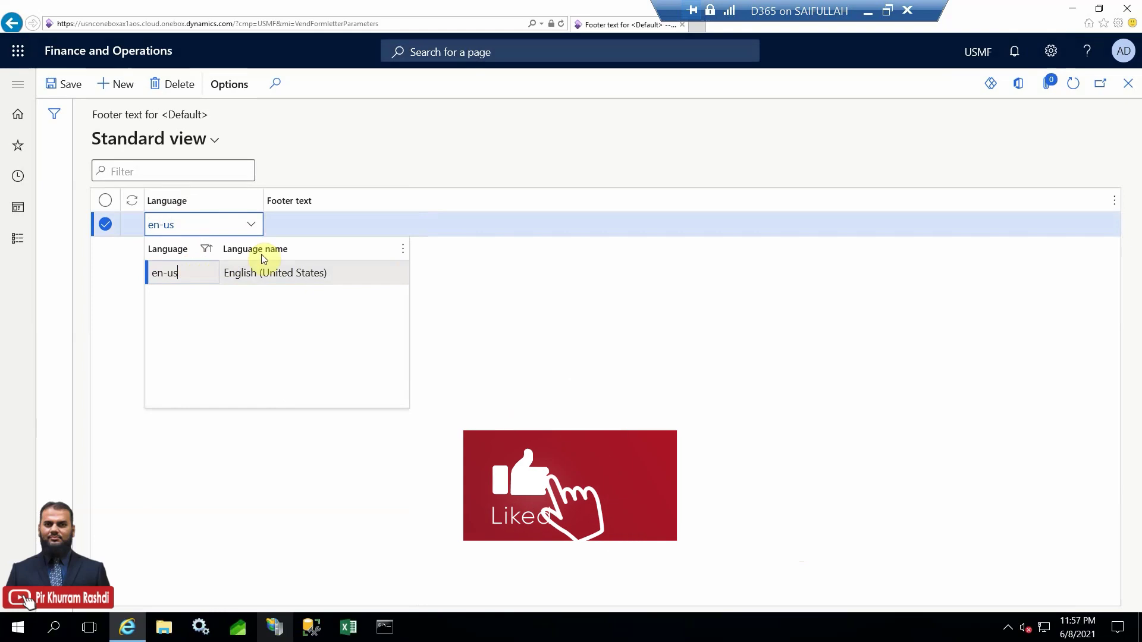
pyautogui.click(305, 225)
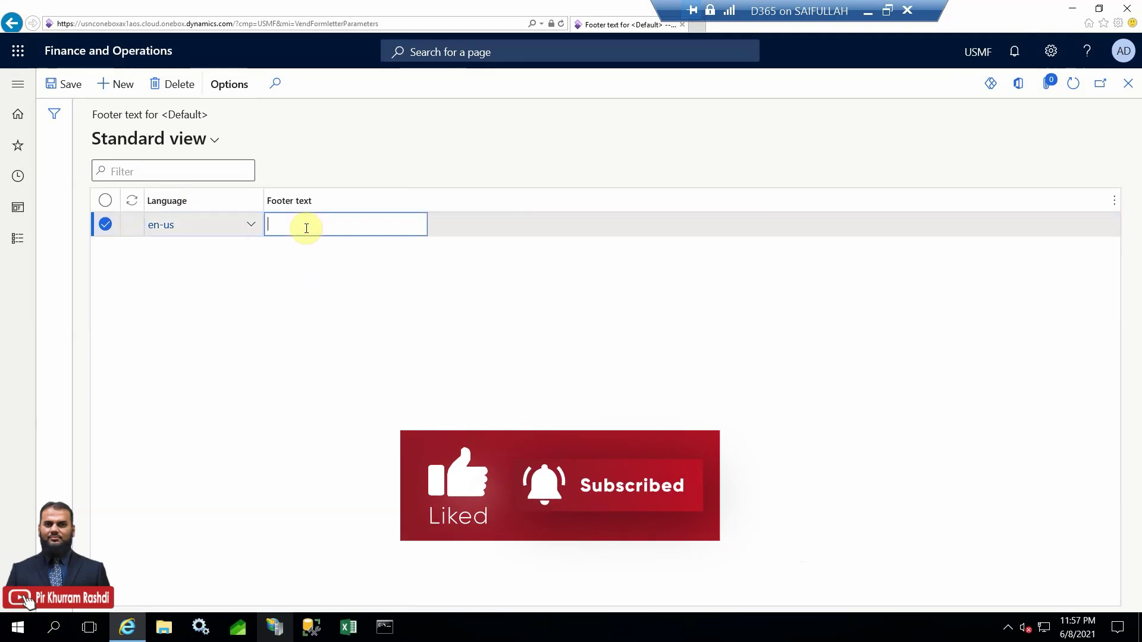
pyautogui.write("Company's")
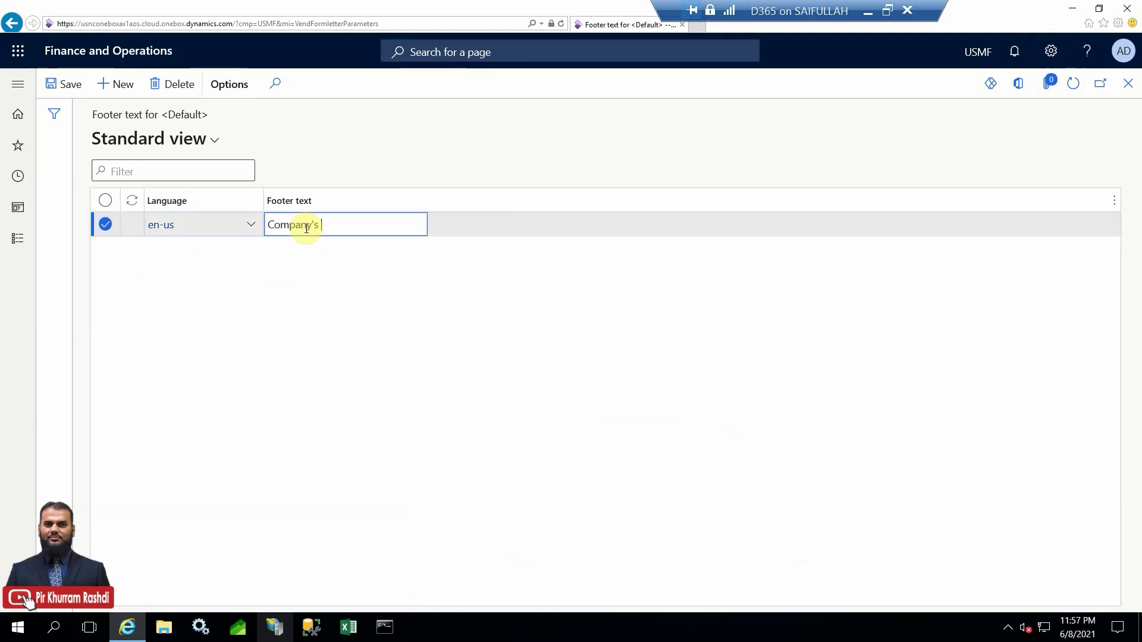
pyautogui.write(' instructions')
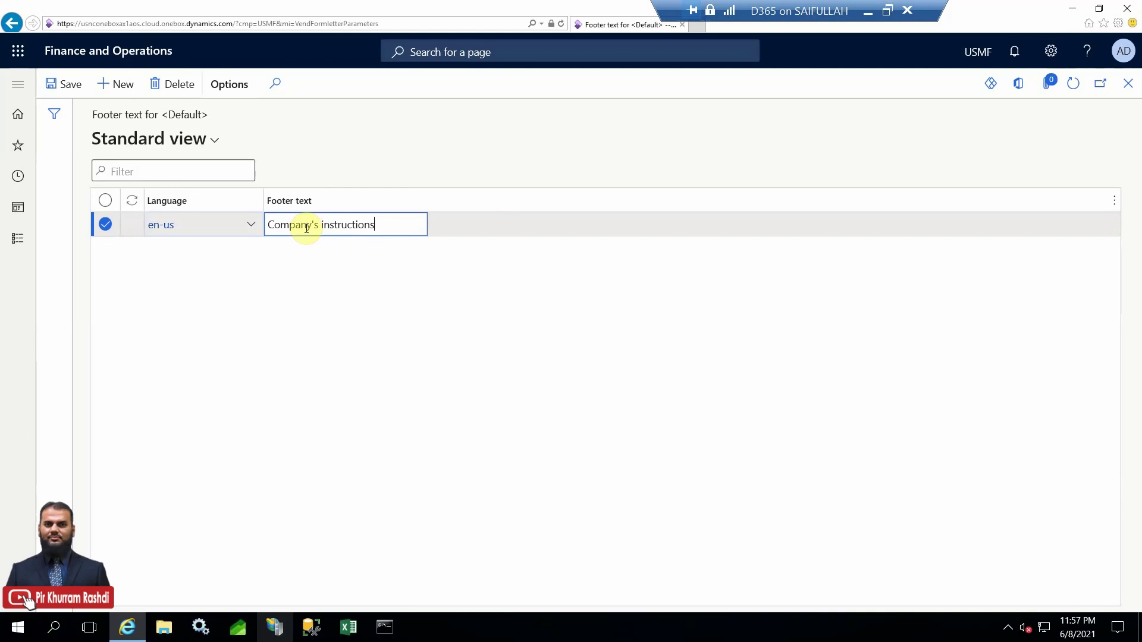
pyautogui.write(' as footer')
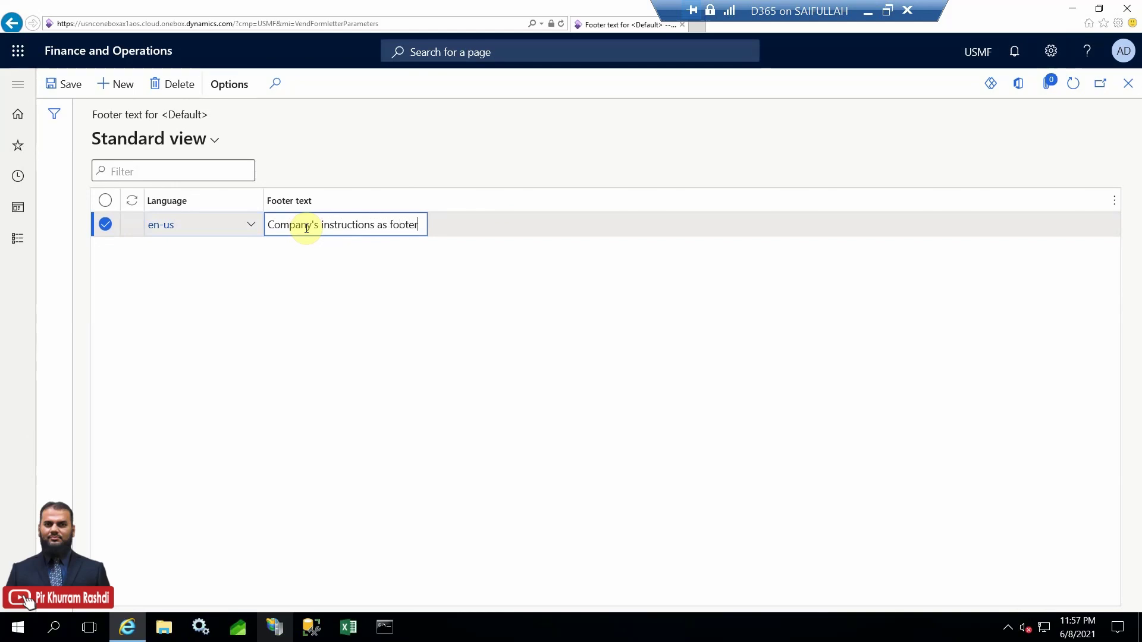
pyautogui.write(' note')
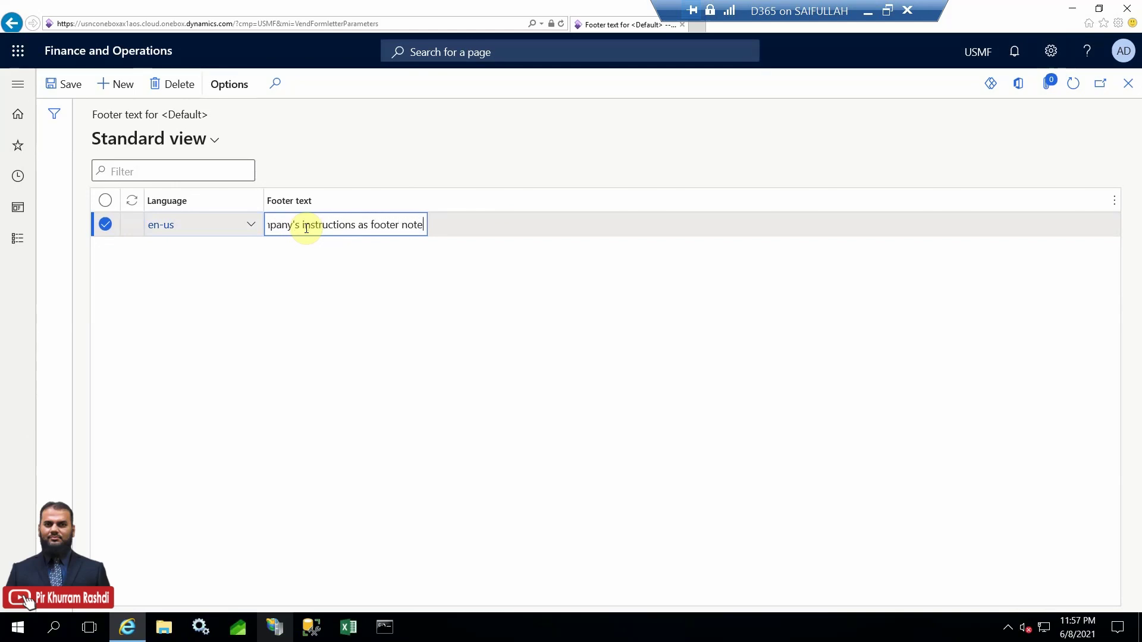
pyautogui.write('.')
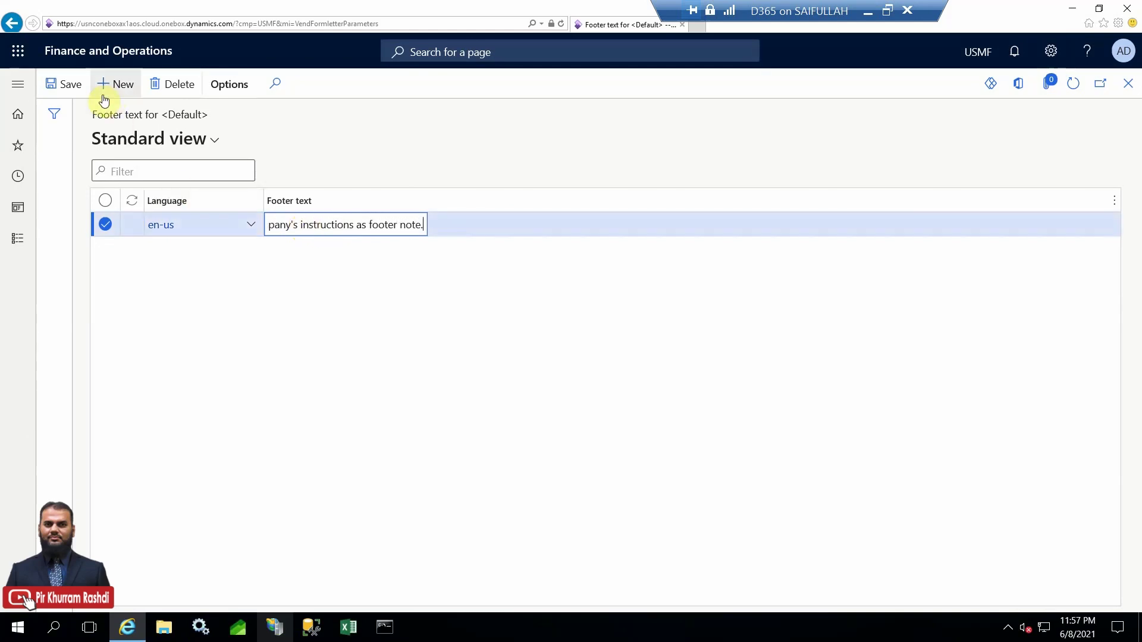
pyautogui.click(71, 84)
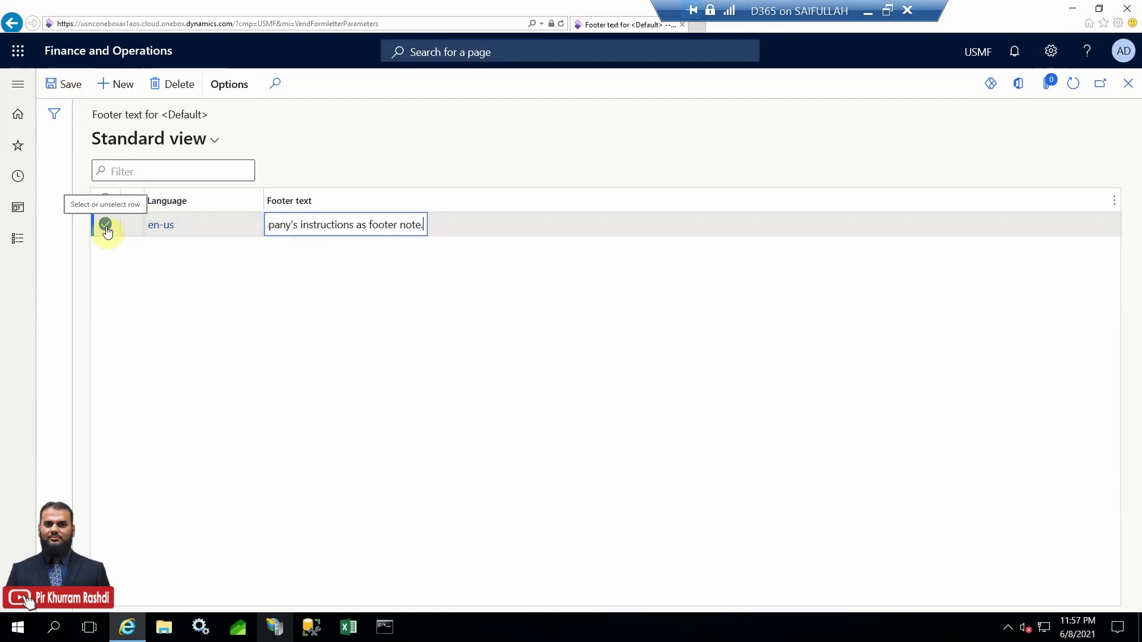
pyautogui.click(1128, 83)
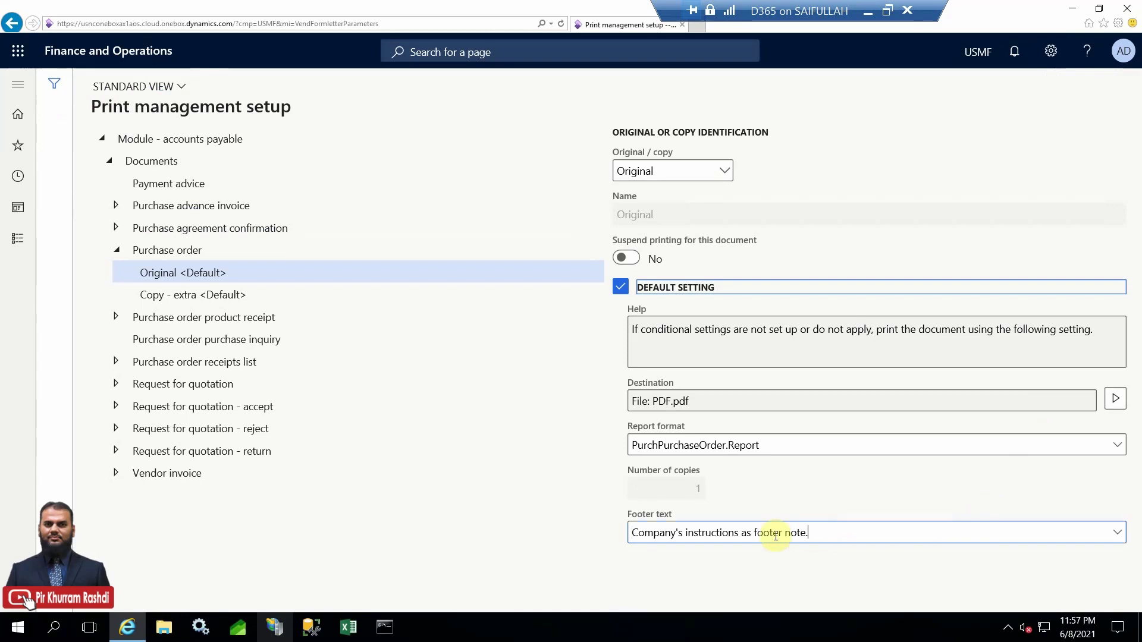
pyautogui.click(705, 532)
pyautogui.click(853, 535)
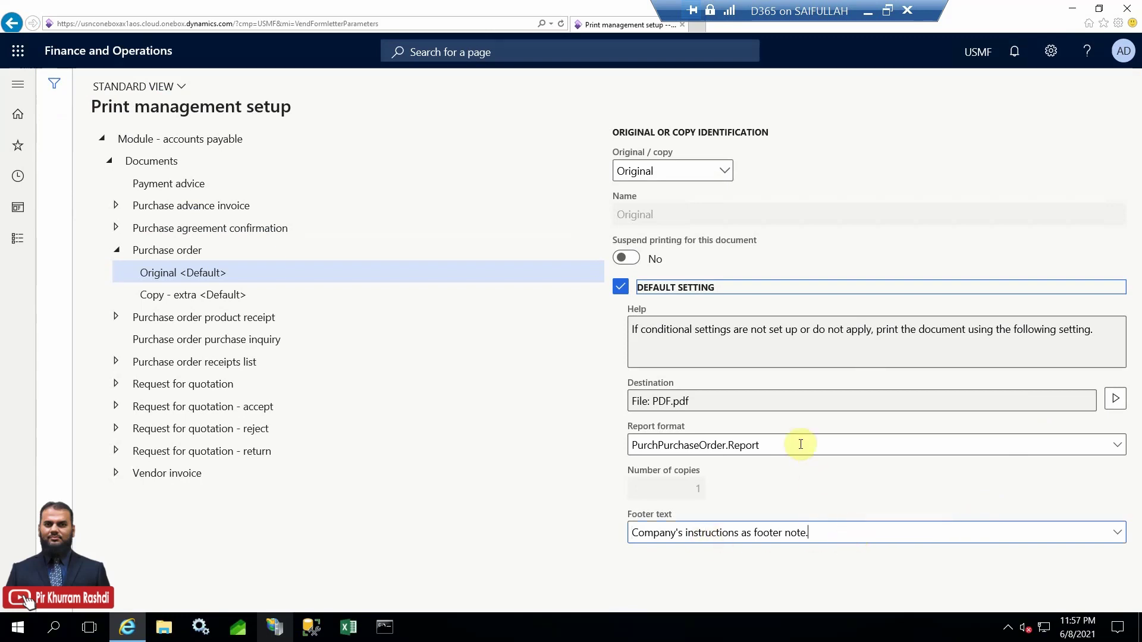
# Set the original Purchase order's print destination to Screen with Save in print archive set to No.
pyautogui.click(1115, 398)
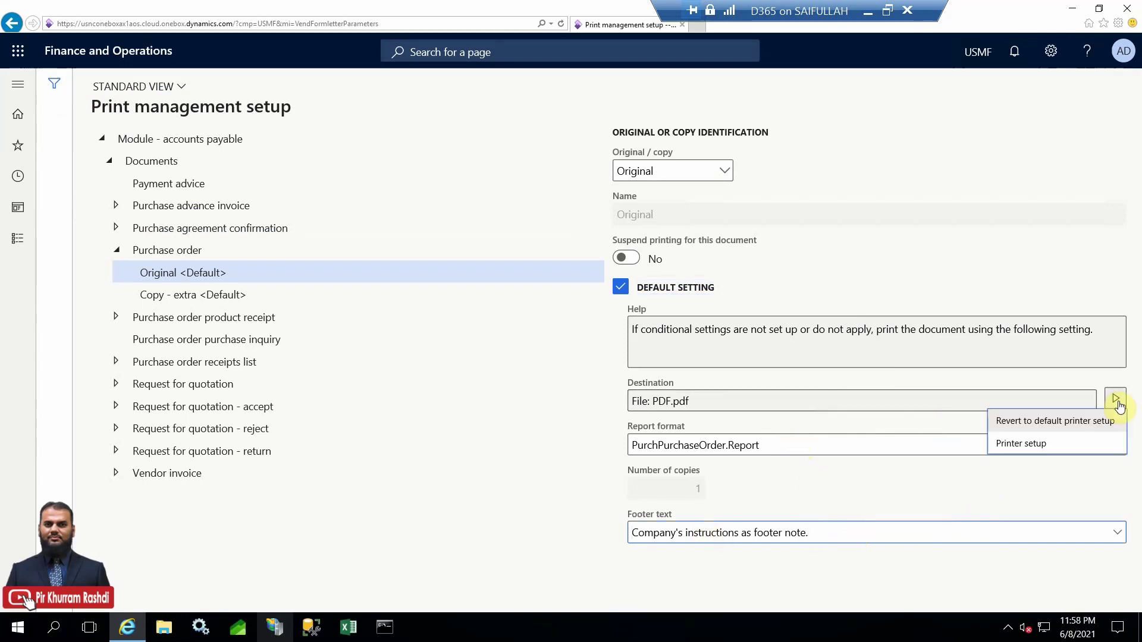
pyautogui.click(1016, 443)
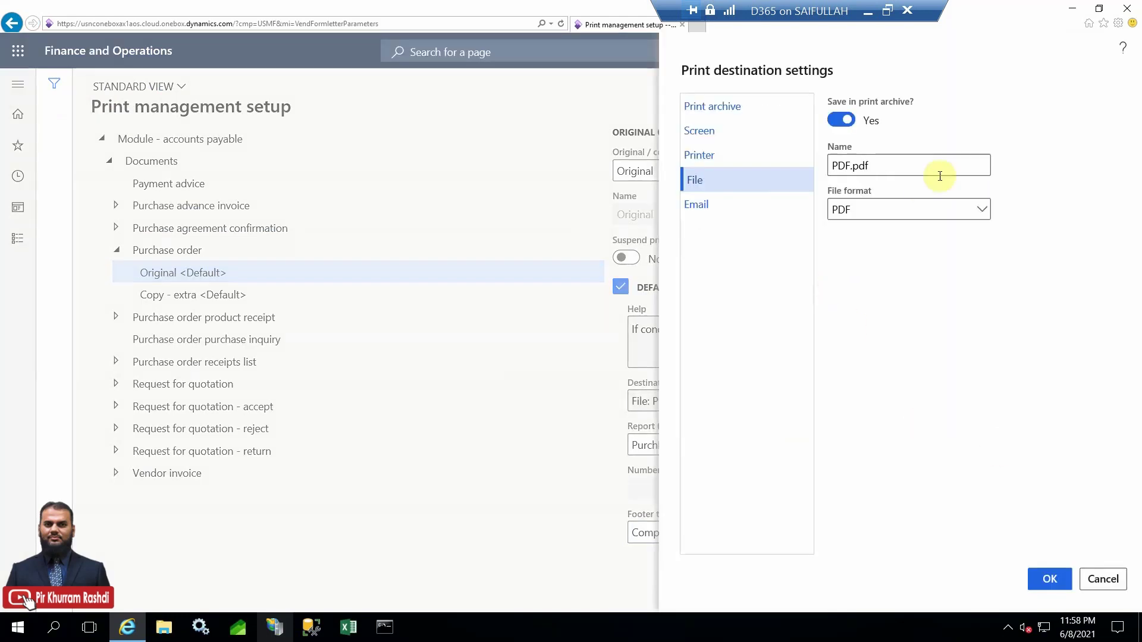
pyautogui.click(732, 136)
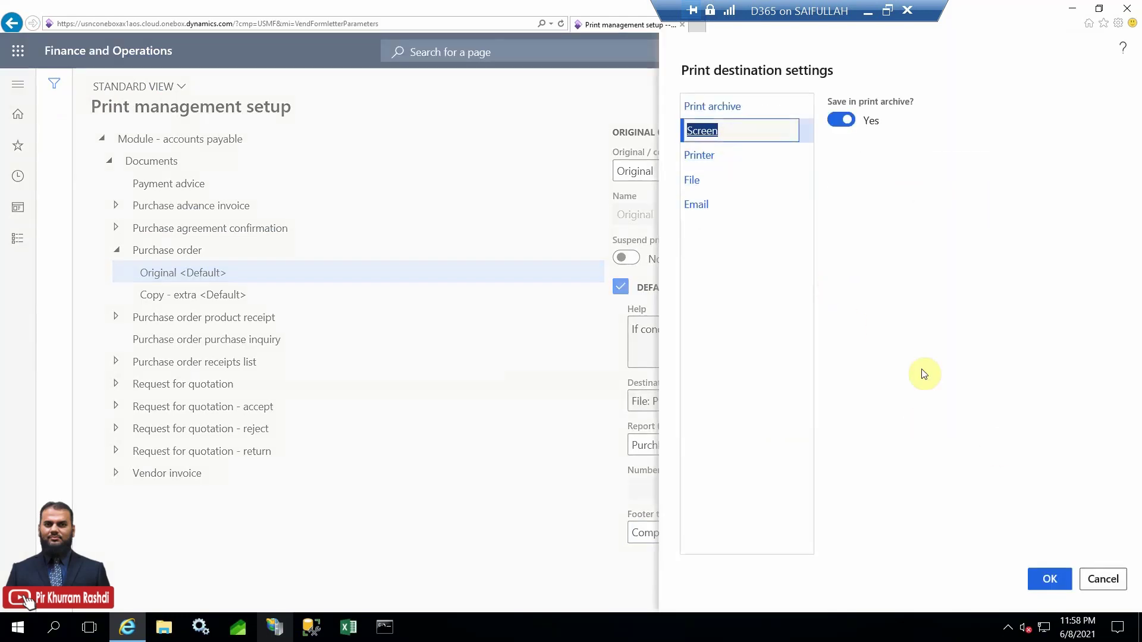
pyautogui.click(841, 120)
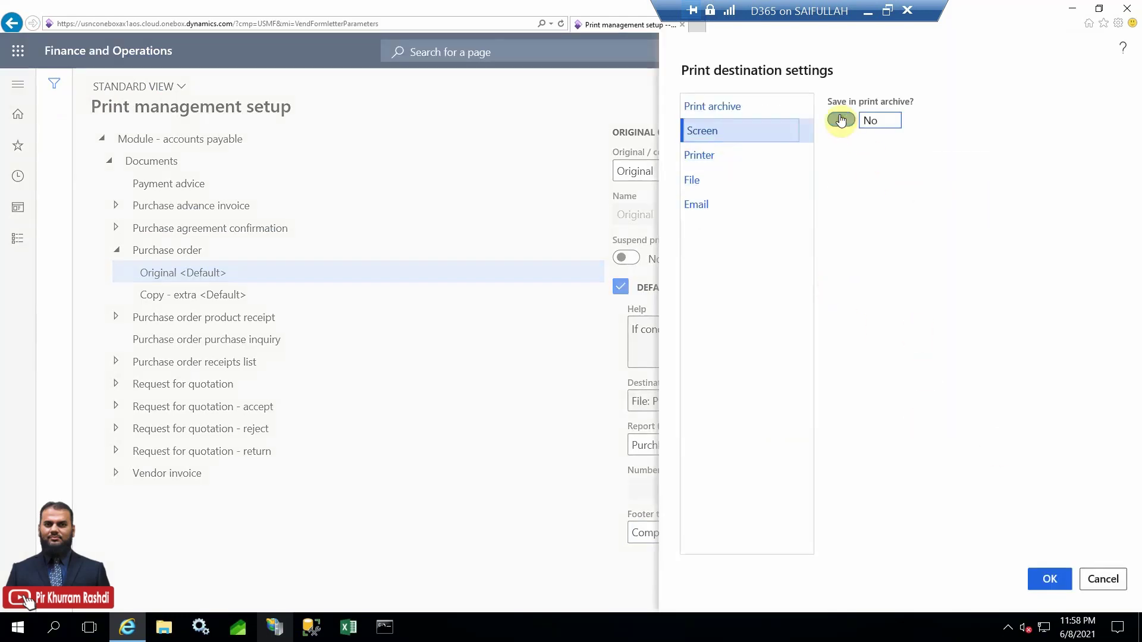
pyautogui.click(1045, 581)
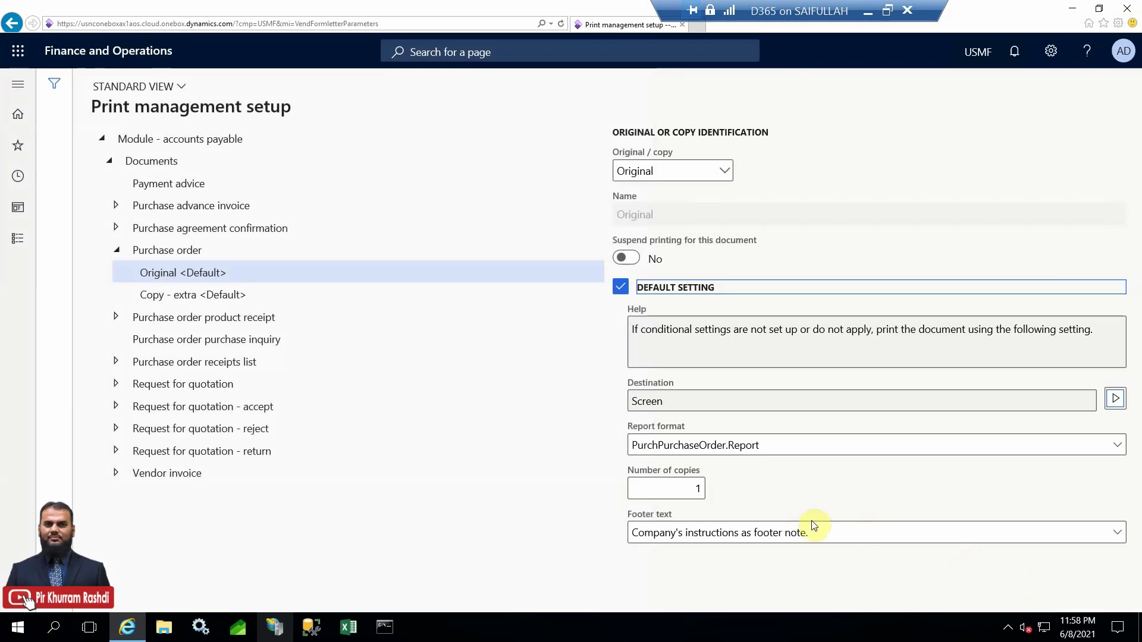
# Delete the "extra" copy under the Purchase order document, confirm the deletion and select the Original item.
pyautogui.click(247, 294)
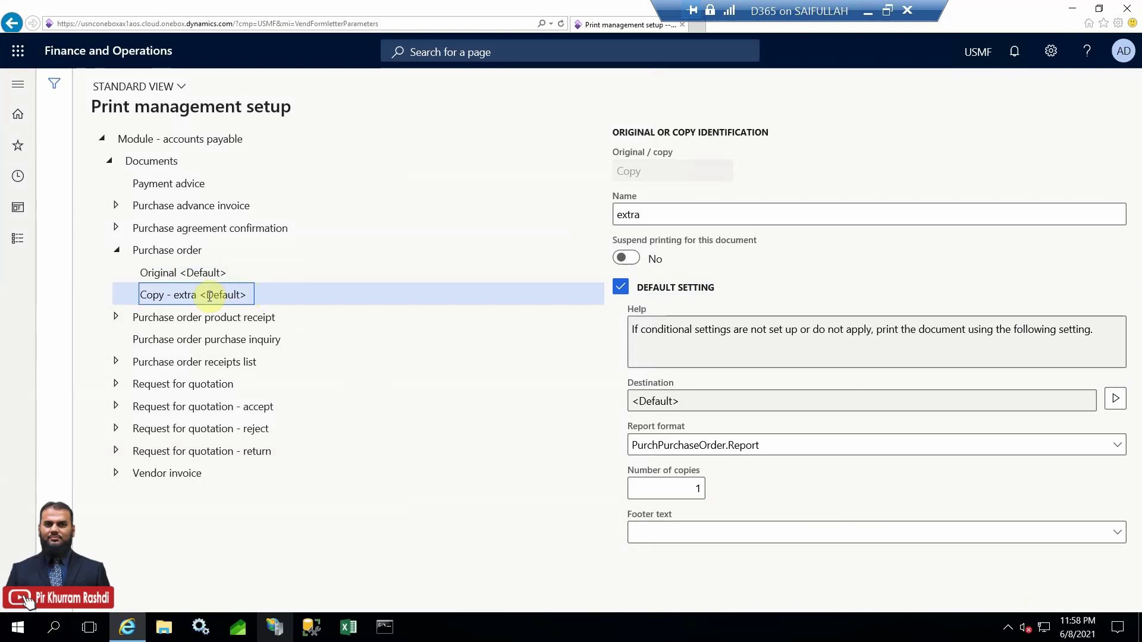
pyautogui.rightClick(233, 296)
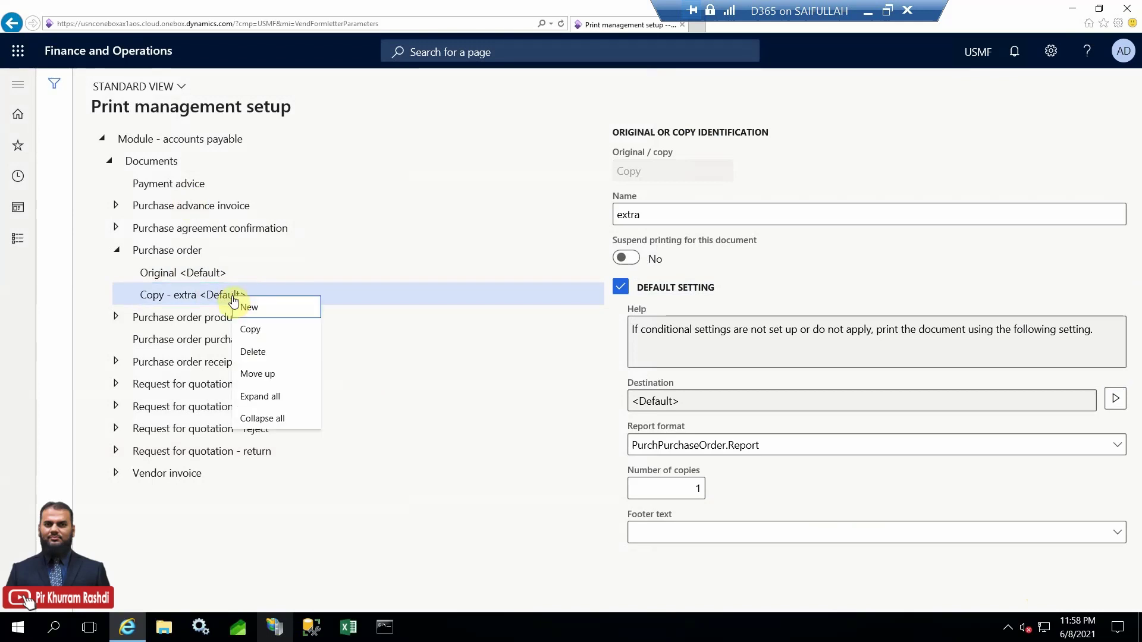
pyautogui.click(254, 351)
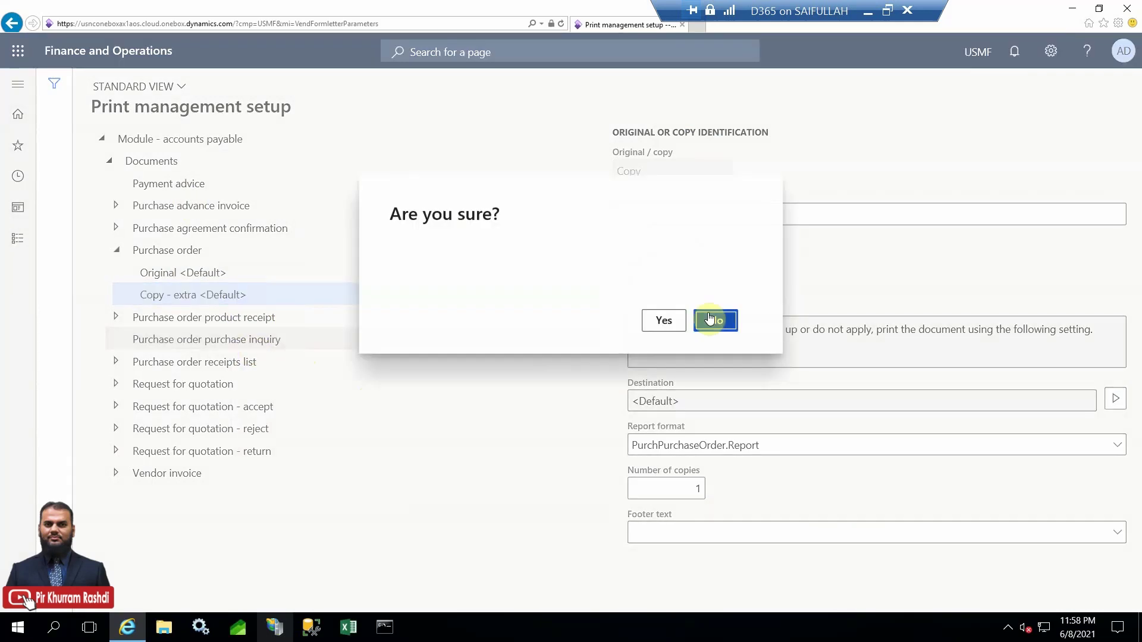
pyautogui.click(672, 322)
pyautogui.click(169, 272)
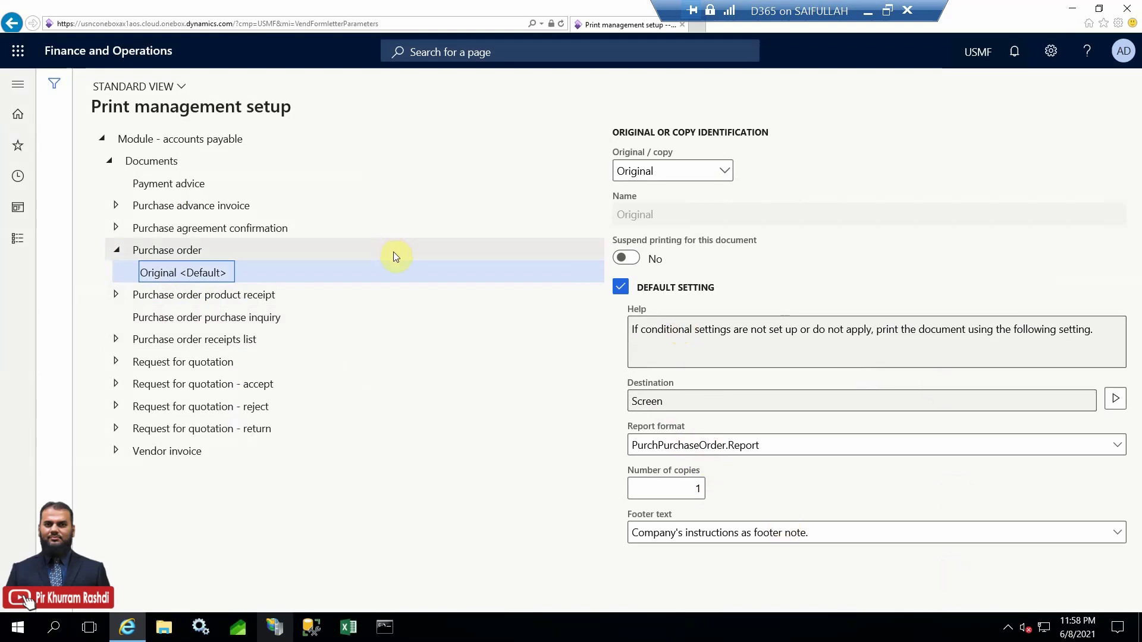
# Go to the All purchase orders list and select the open Best Supplier - Europe order.
pyautogui.click(20, 244)
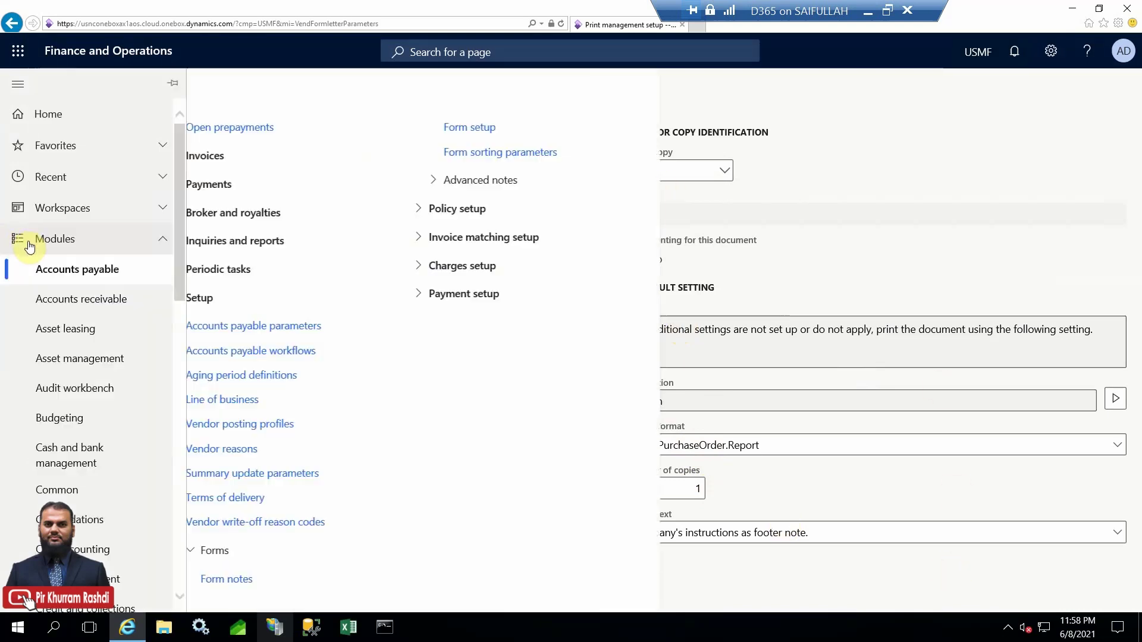
pyautogui.click(292, 479)
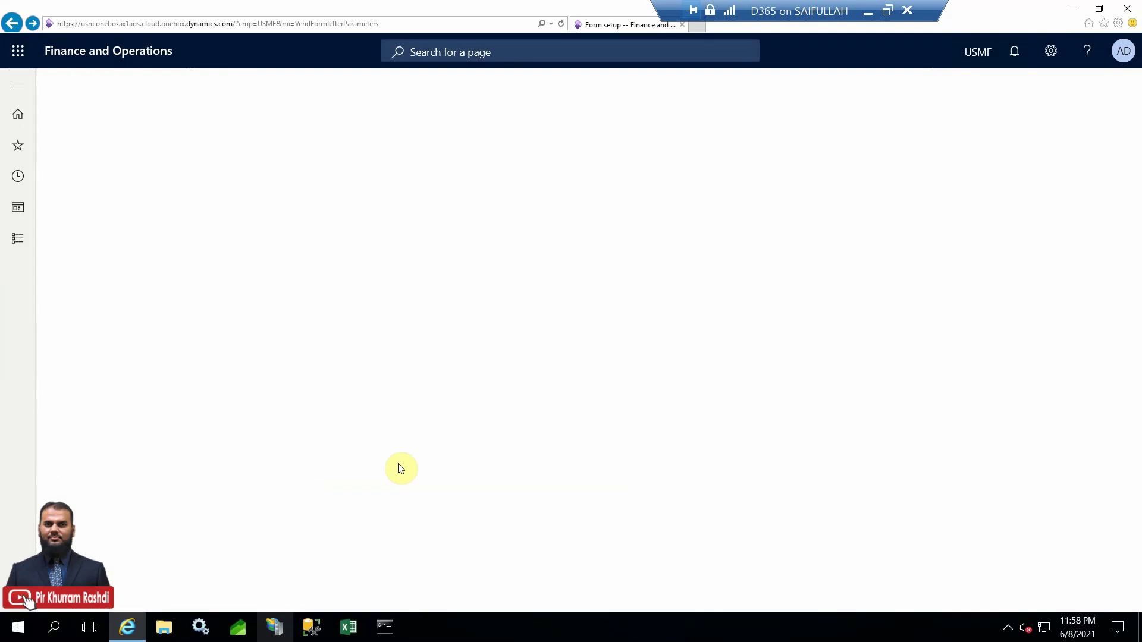
pyautogui.click(106, 546)
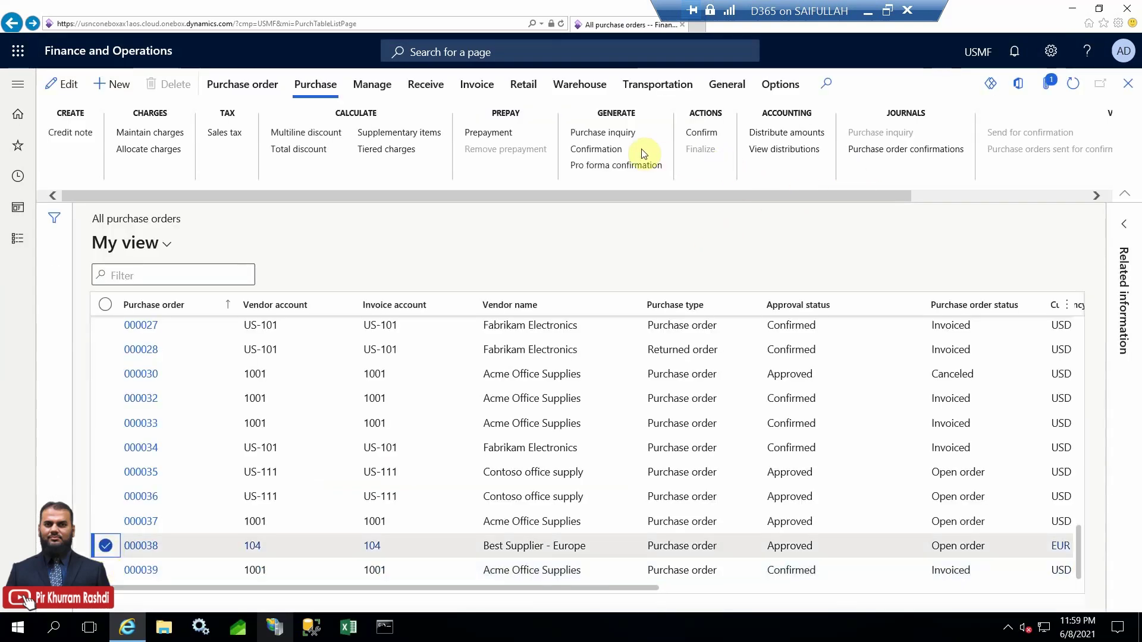
# Generate the selected order's confirmation with Posting set to No, printing it through the print management destination.
pyautogui.click(607, 151)
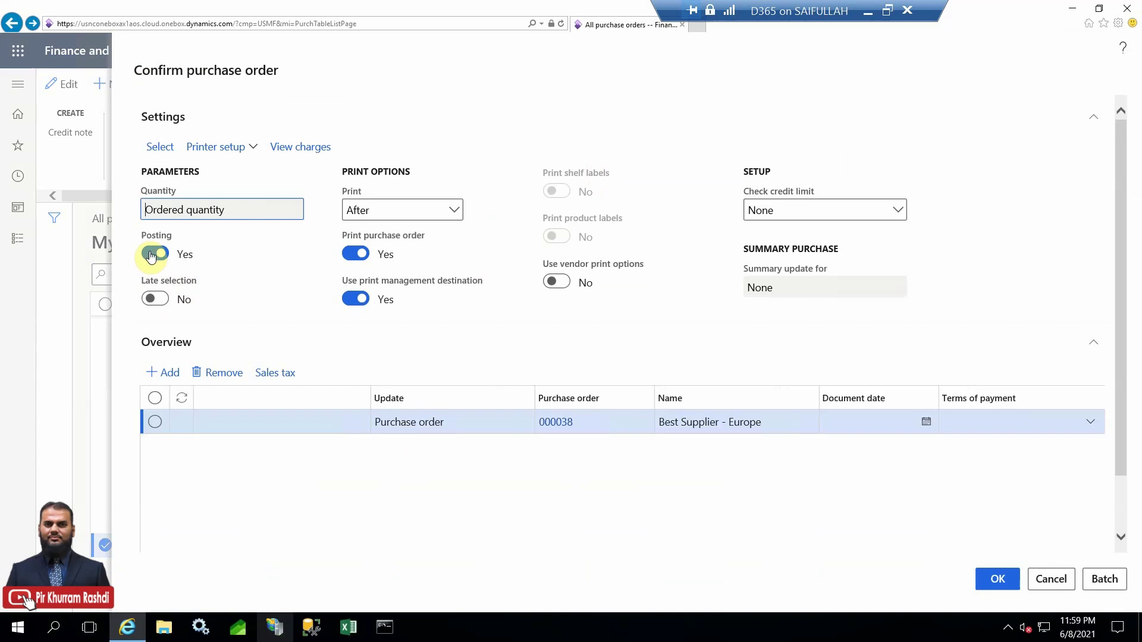
pyautogui.click(153, 254)
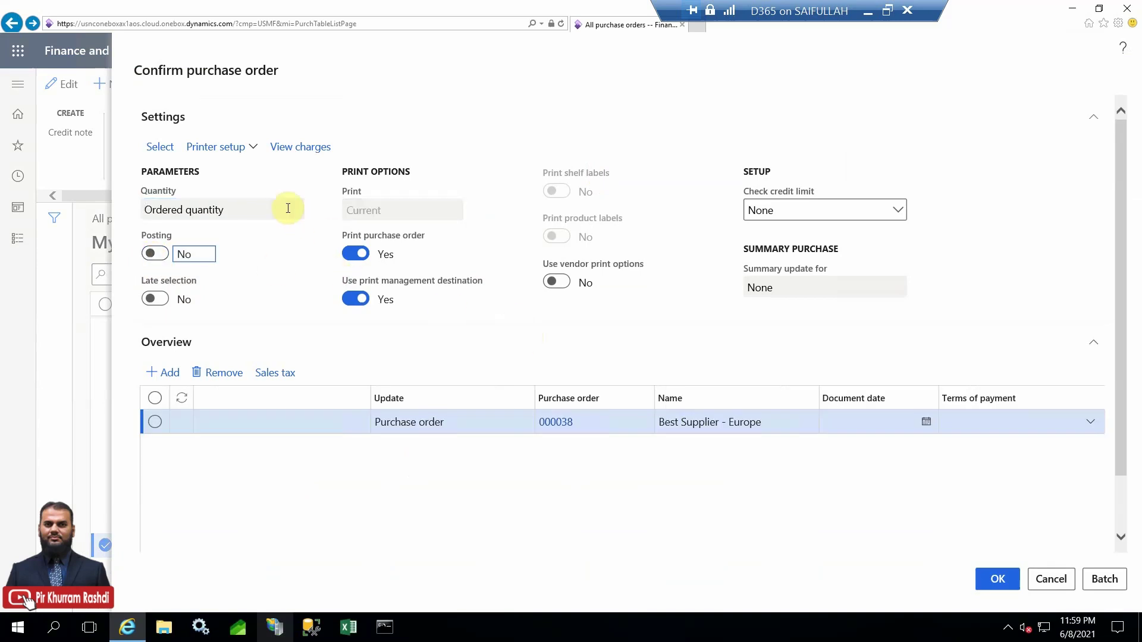
pyautogui.click(993, 583)
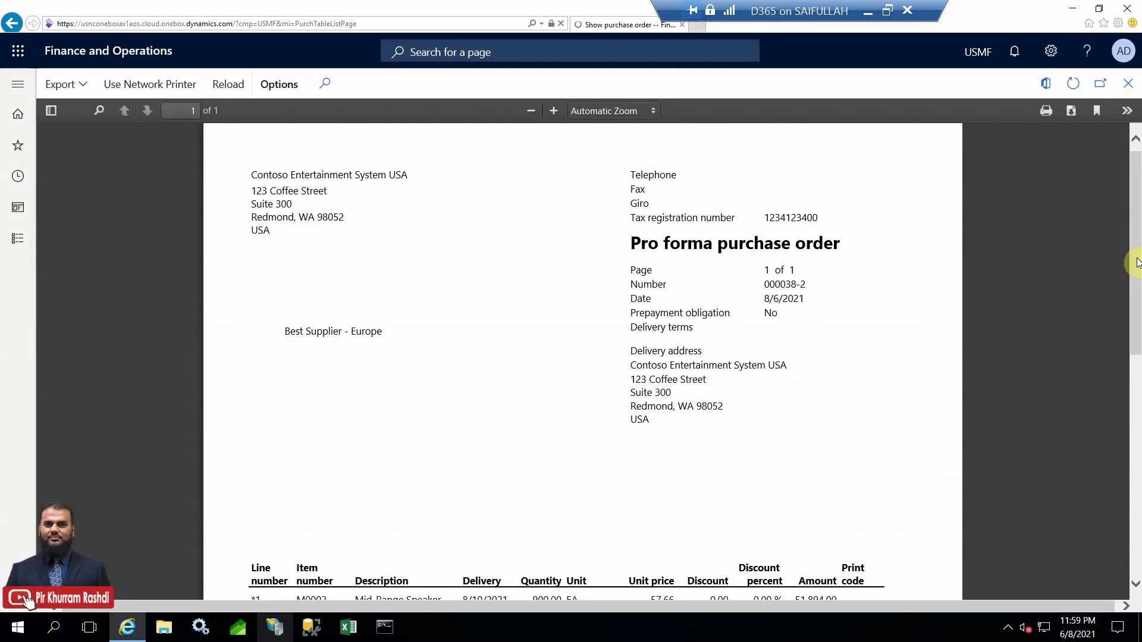
# Examine the pro forma purchase order's footer text, order lines and the terms and form notes above the totals.
pyautogui.moveTo(1137, 256); pyautogui.dragTo(1137, 493)
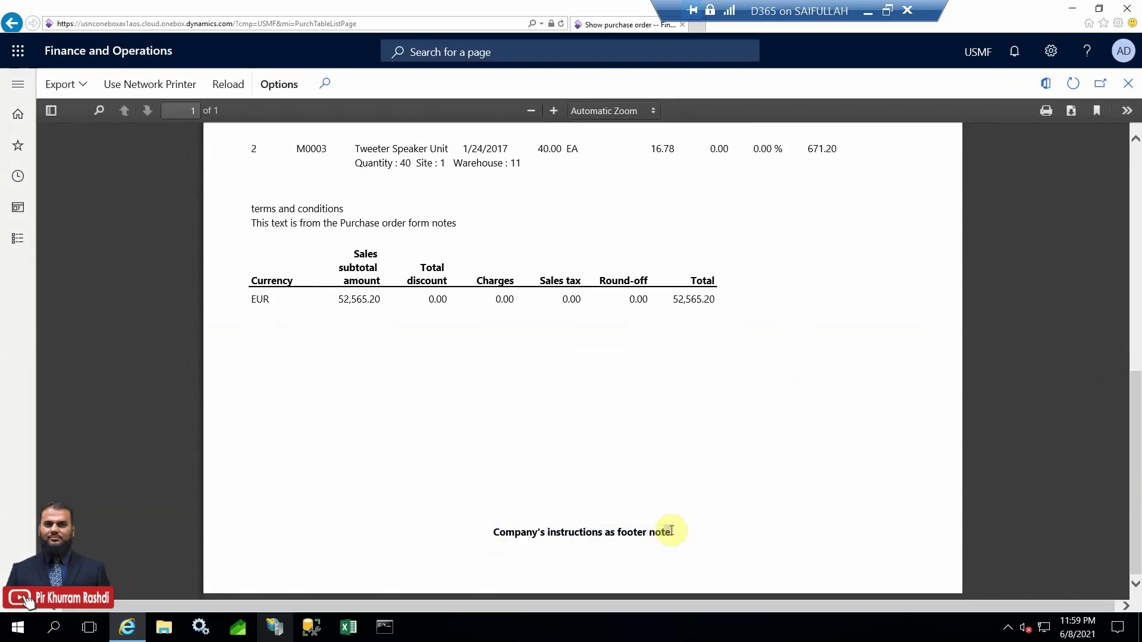
pyautogui.tripleClick(535, 531)
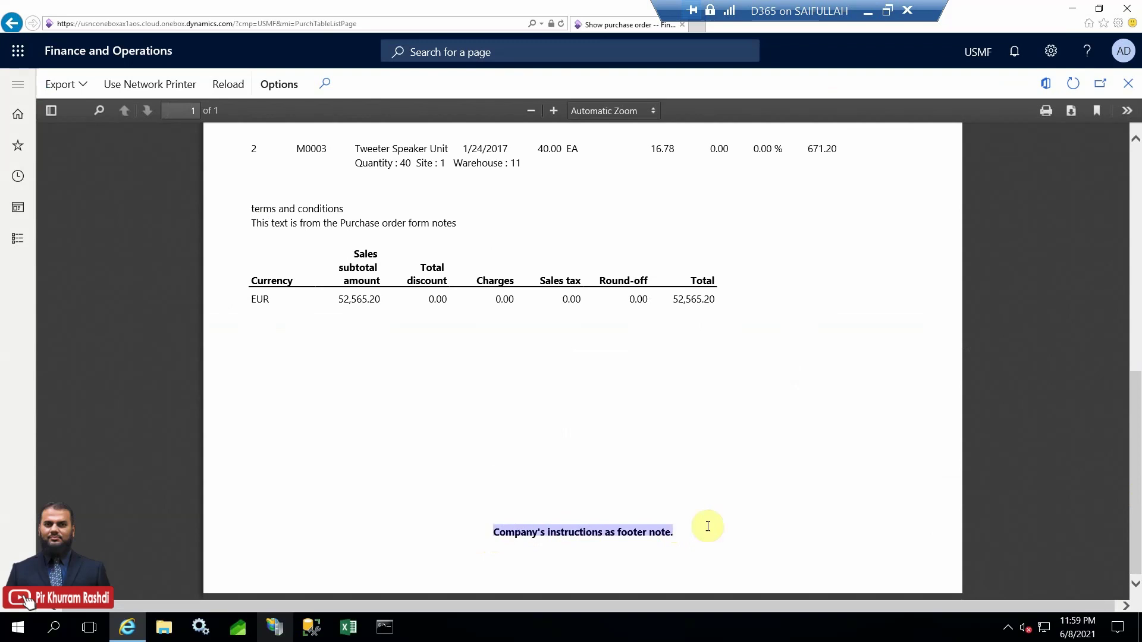
pyautogui.moveTo(1135, 414); pyautogui.dragTo(1135, 356)
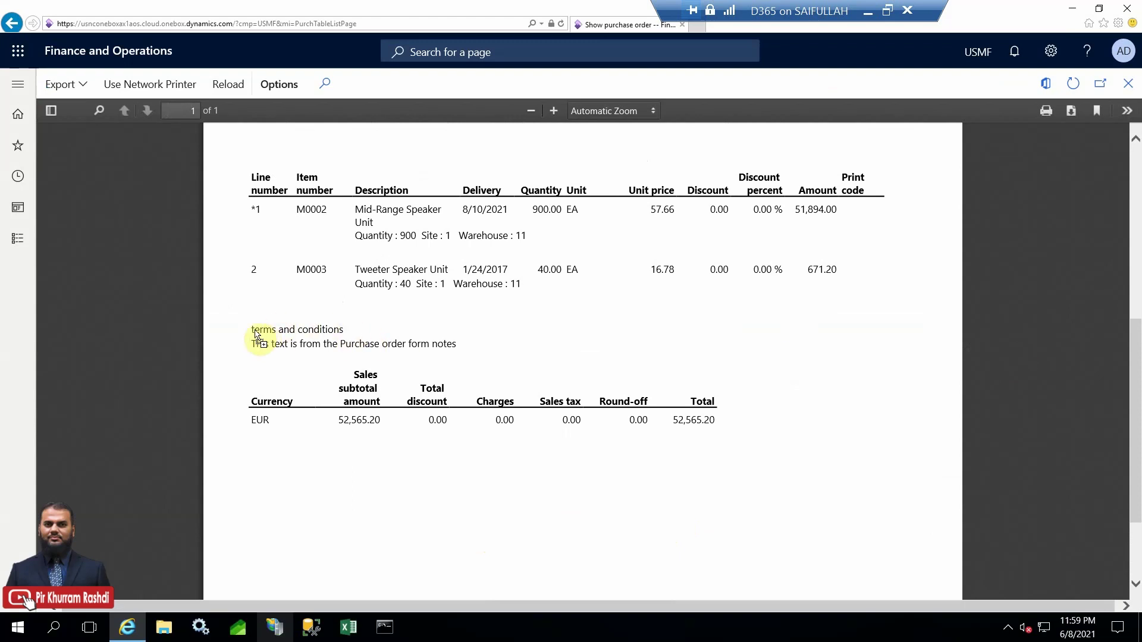
pyautogui.moveTo(1135, 341)
pyautogui.mouseDown()
pyautogui.moveTo(1136, 157)
pyautogui.moveTo(1137, 333)
pyautogui.mouseUp()
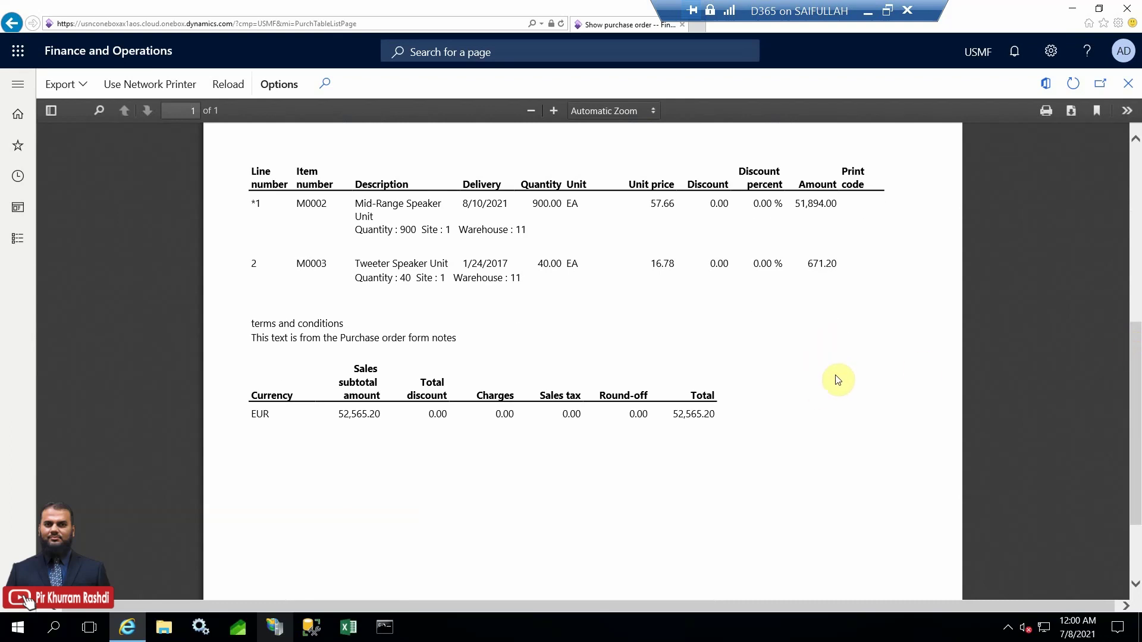
pyautogui.moveTo(1136, 399); pyautogui.dragTo(1136, 450)
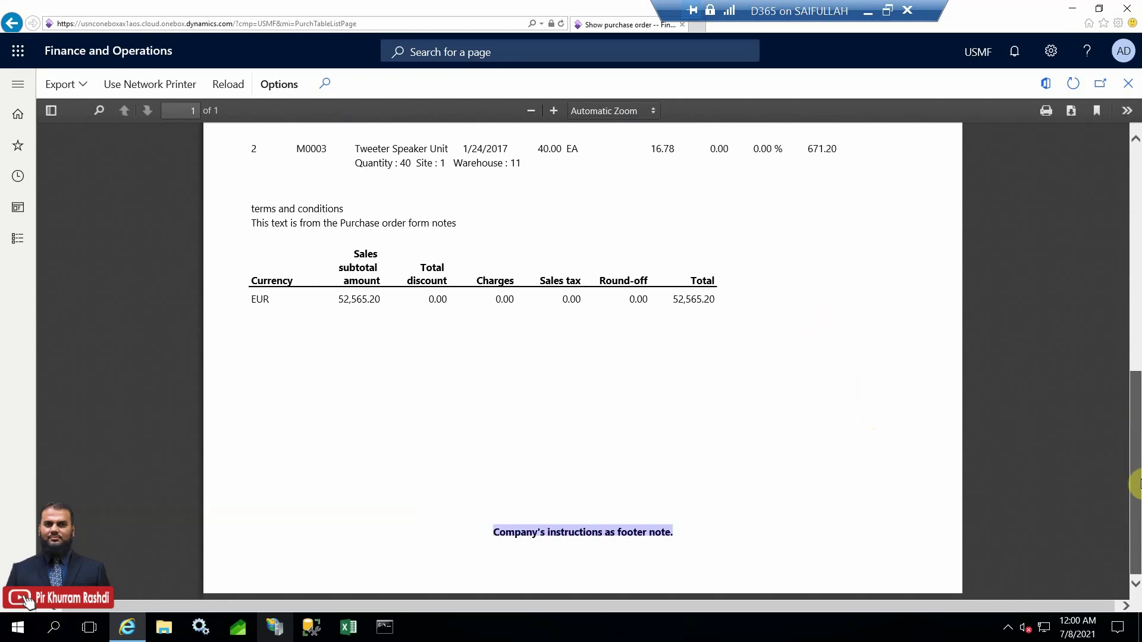